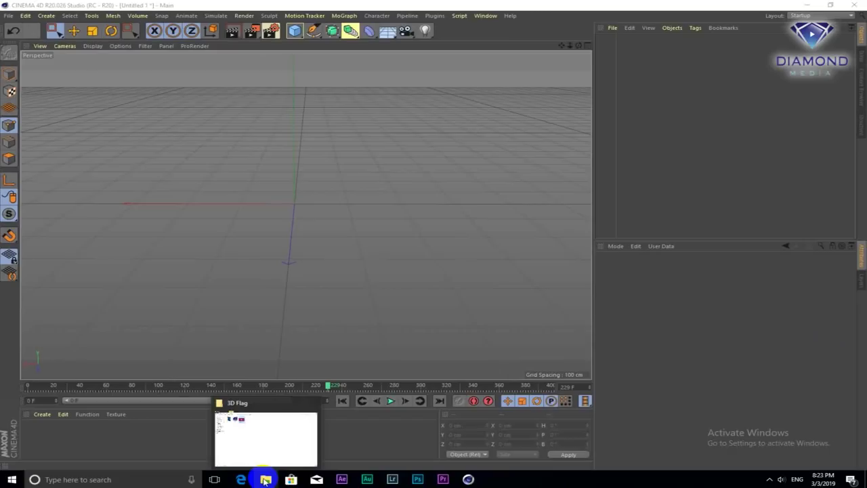
Look at the folder holding the flag image, then close it and go back to the scene
left_click(286, 452)
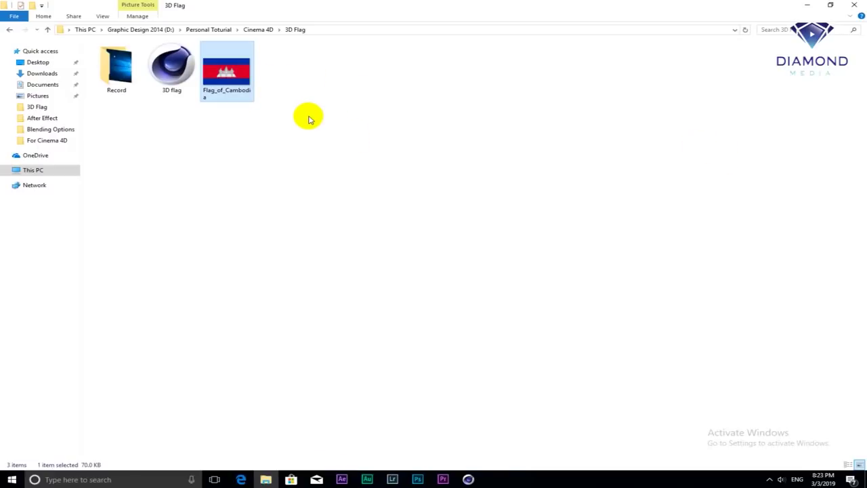
left_click(859, 5)
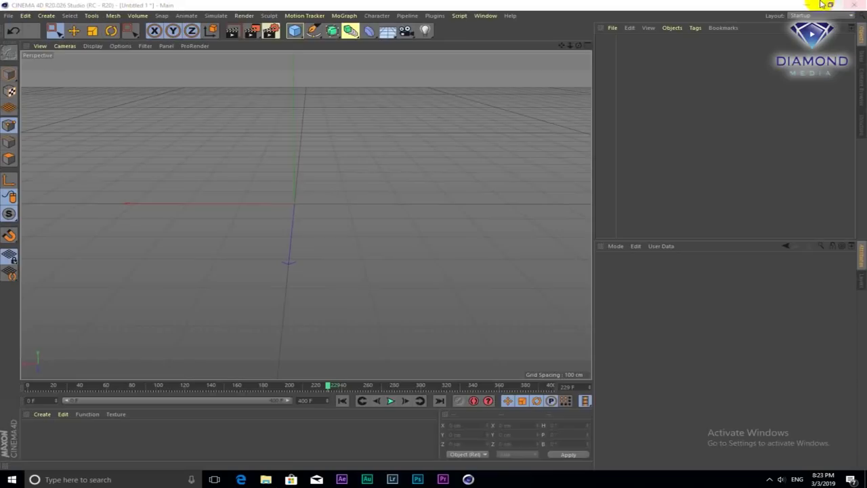
left_click(694, 108)
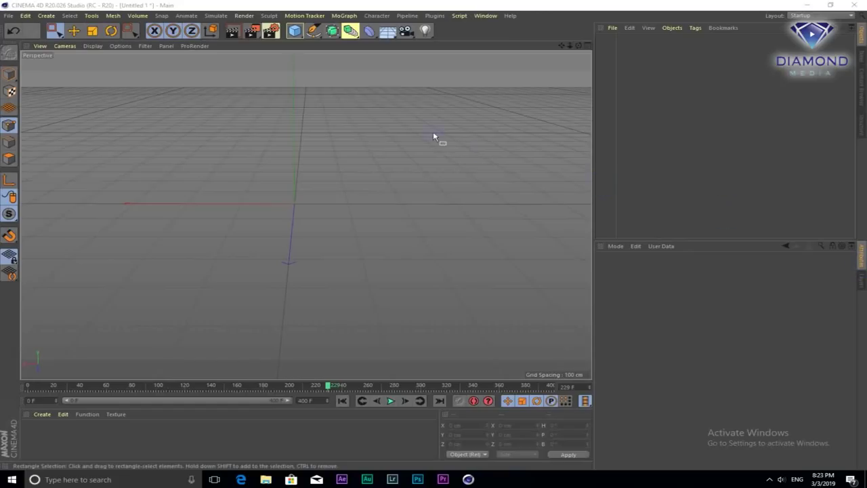
Add a Plane with -Z orientation, widened to 701 cm and 400 cm high
left_click(296, 32)
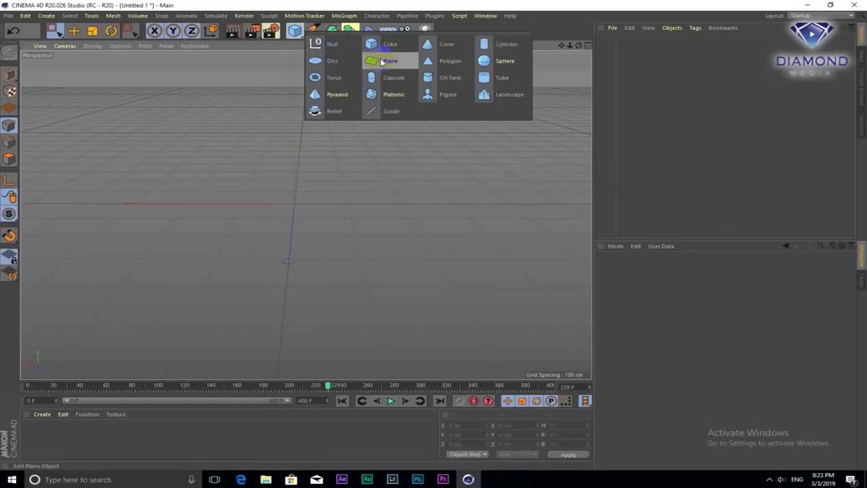
left_click(381, 62)
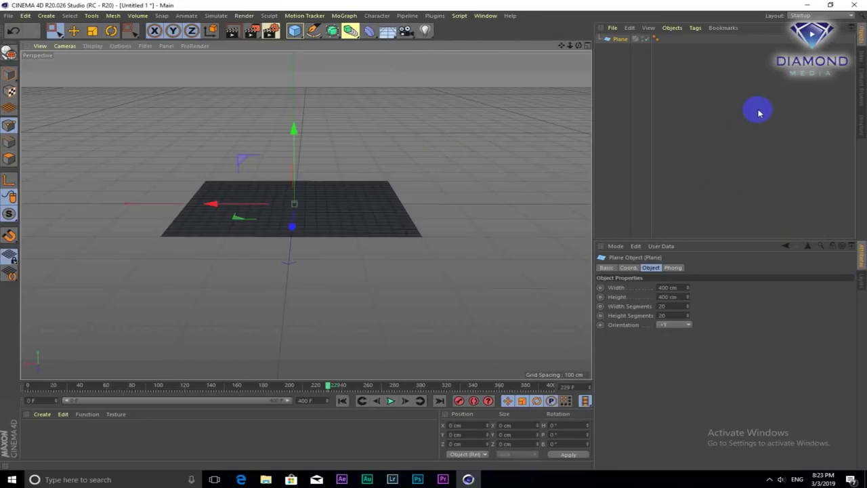
left_click(690, 325)
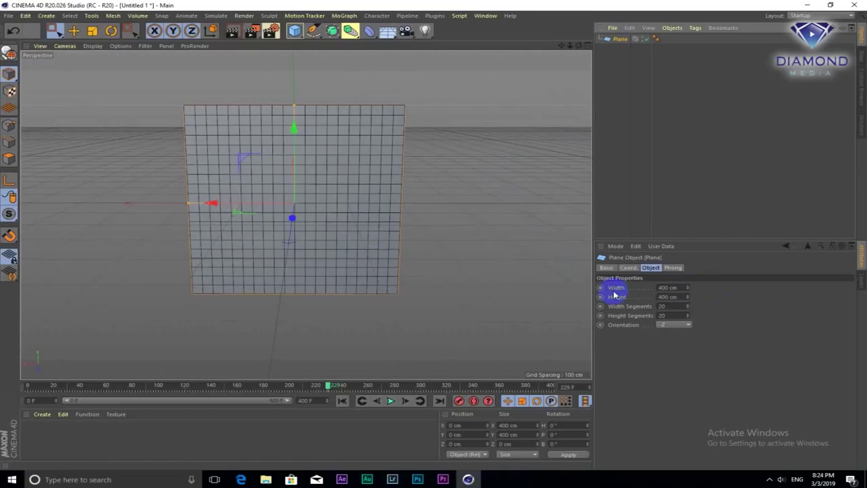
left_click_drag(687, 288, 688, 288)
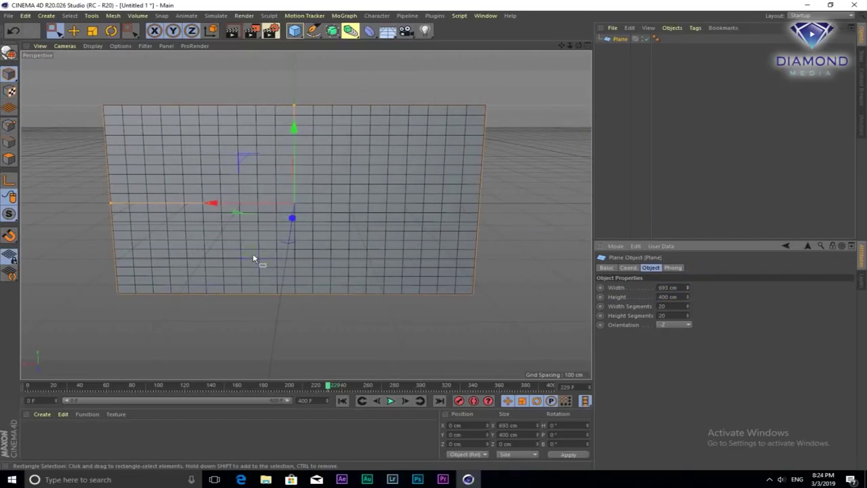
left_click_drag(405, 227, 401, 214, "alt")
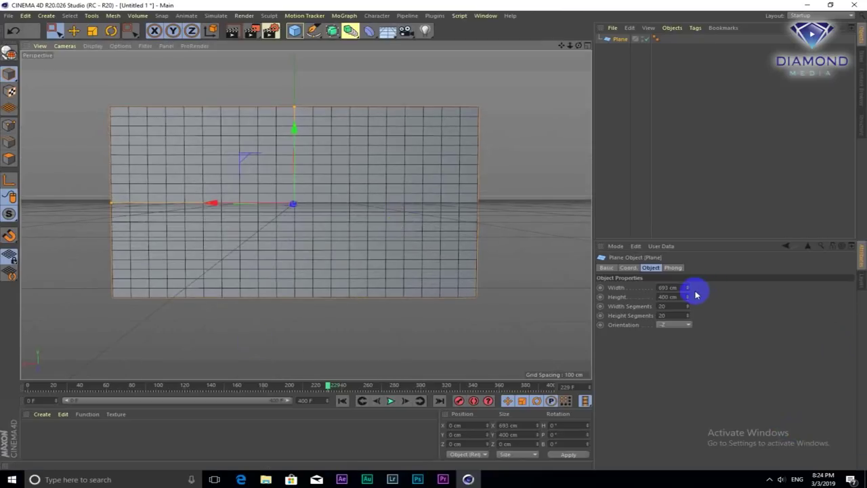
left_click_drag(689, 290, 688, 288)
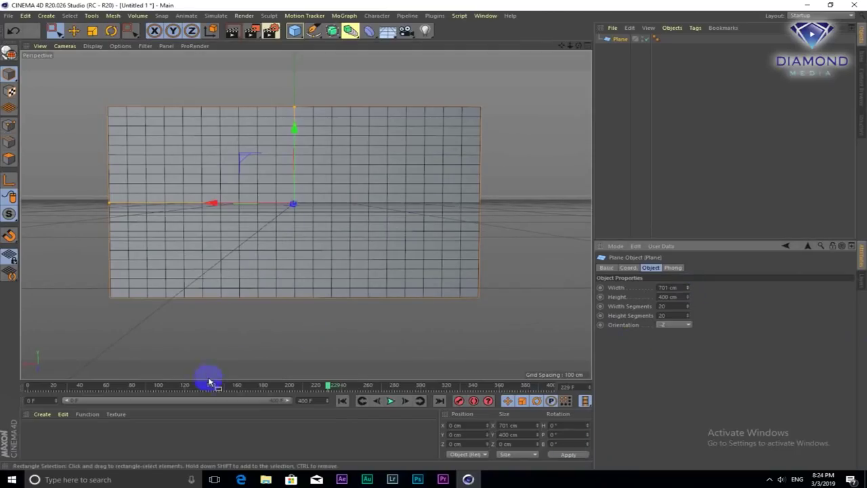
left_click(309, 400)
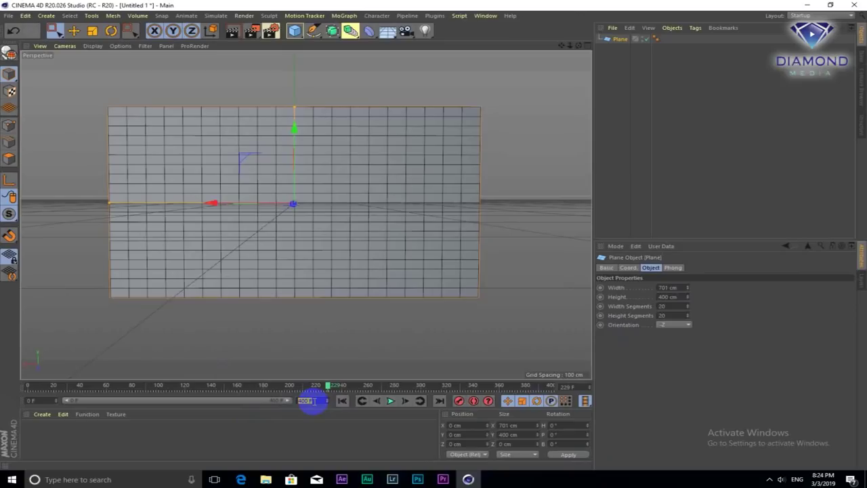
left_click(313, 401)
key("Return")
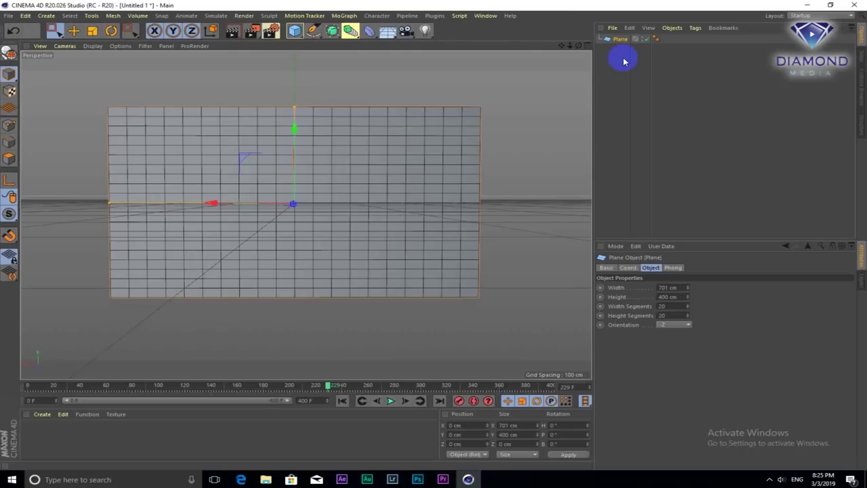
Rename the Plane object to 'Flag' in the Object Manager
double_click(622, 38)
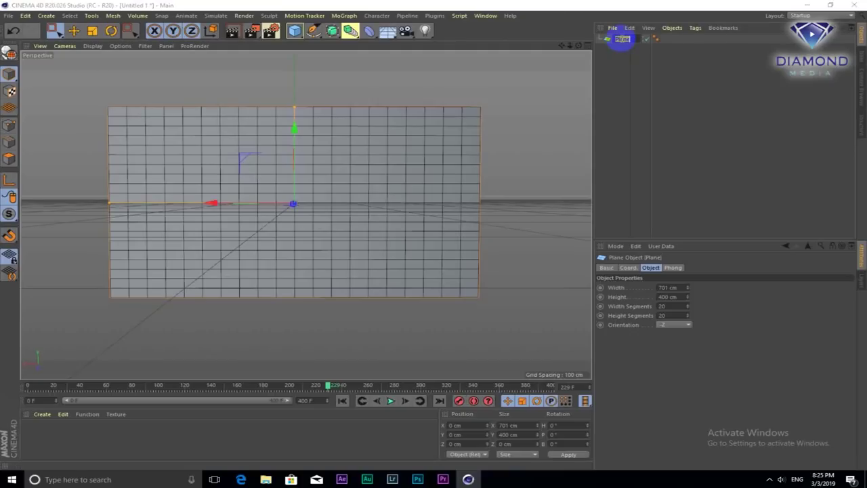
type("Flag")
key("Return")
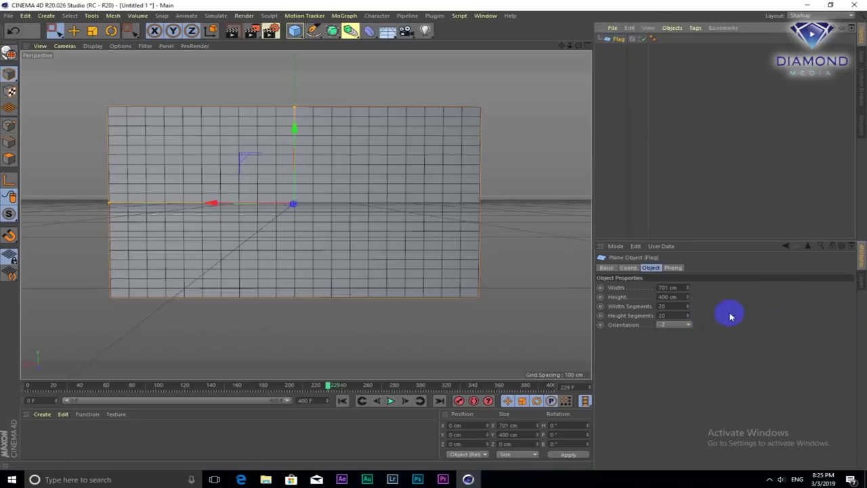
left_click(249, 121)
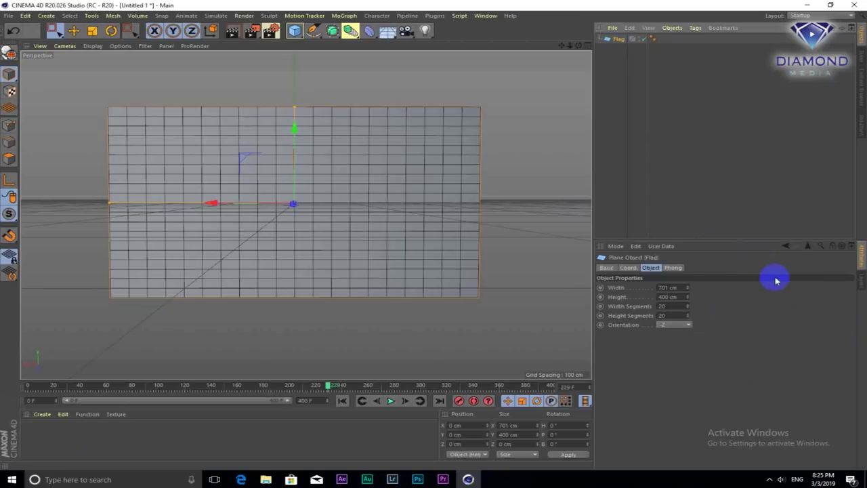
left_click(332, 180)
left_click(273, 177)
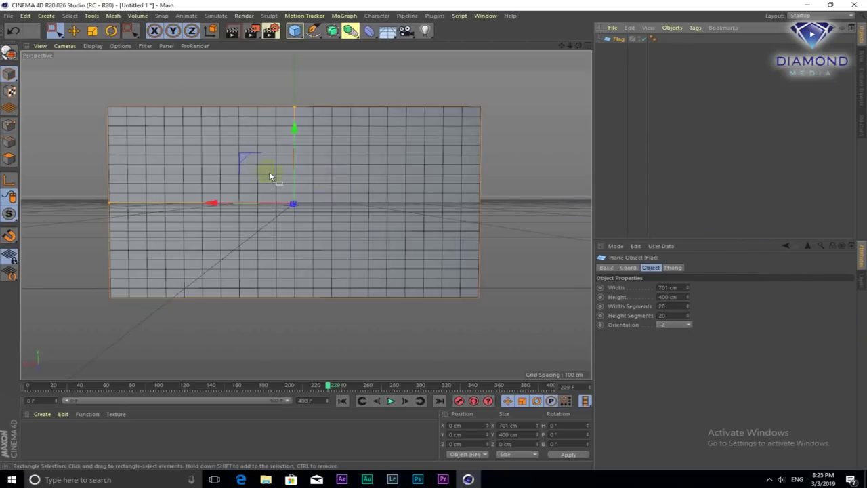
left_click(344, 226)
Switch the viewport between plain shading and shaded with wireframe lines; undo a Width Segments change
left_click(93, 46)
left_click(107, 60)
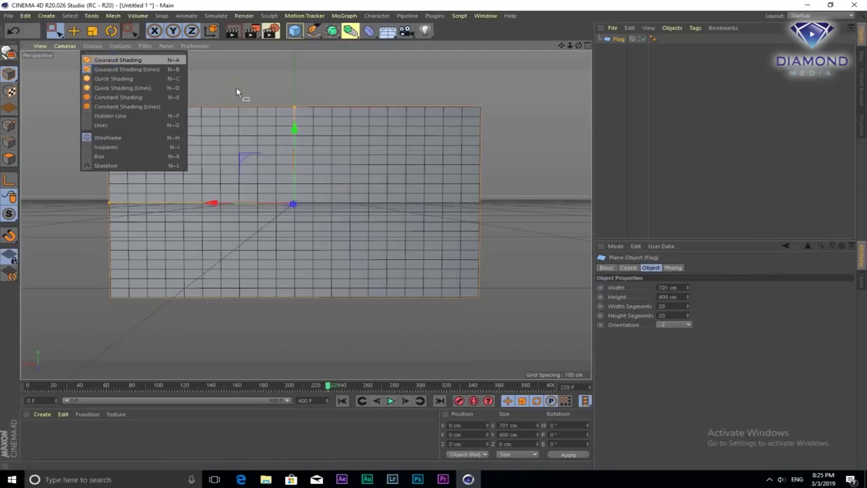
left_click(293, 200)
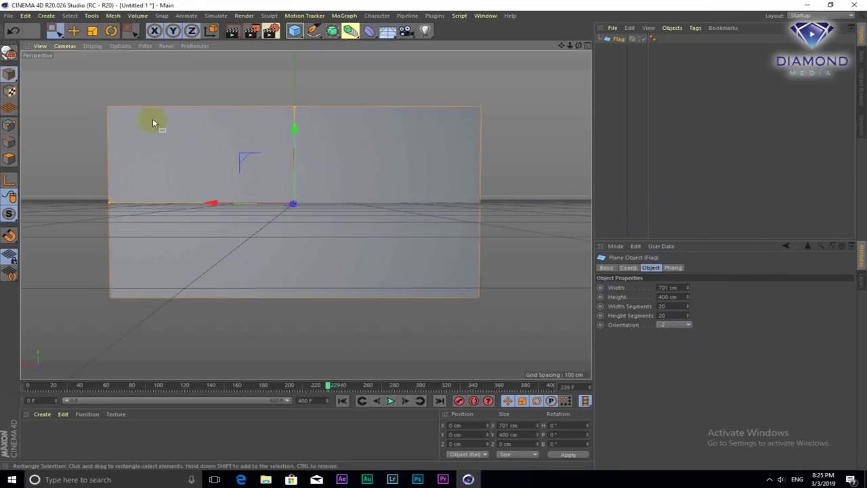
left_click(681, 288)
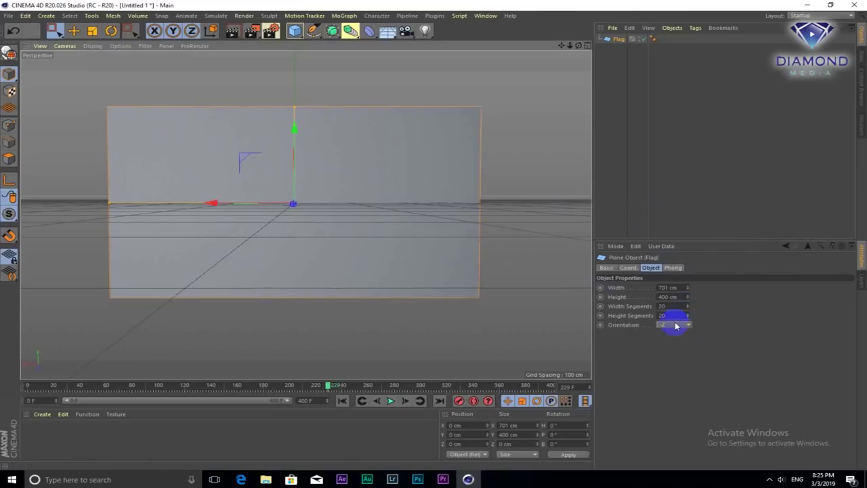
left_click(668, 307)
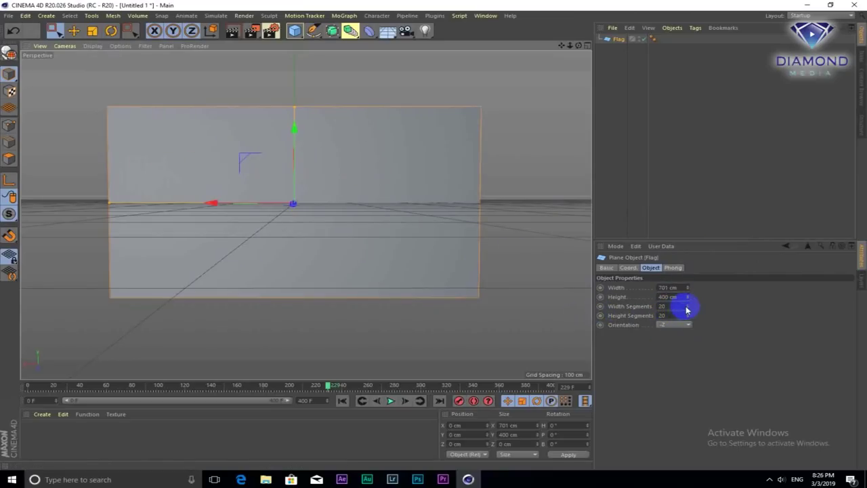
left_click(87, 47)
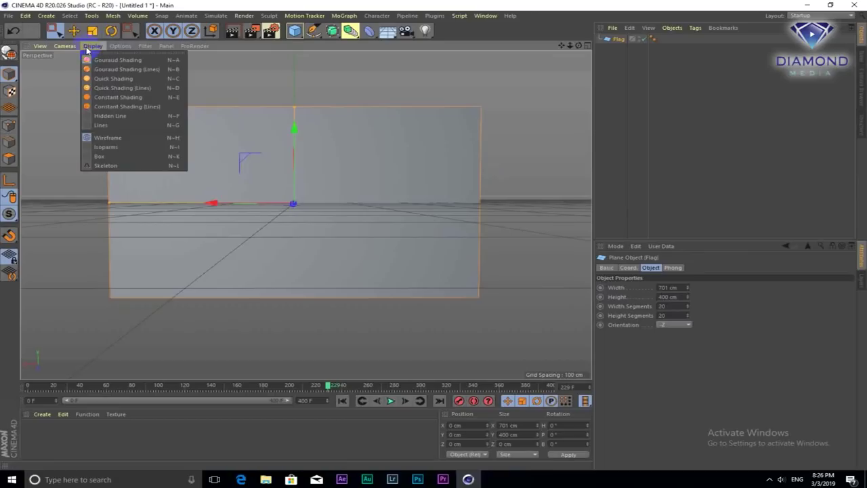
left_click(117, 70)
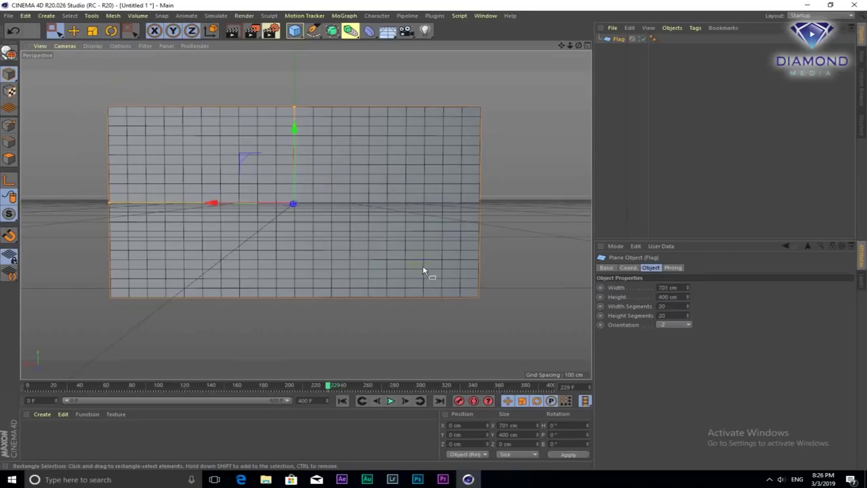
left_click_drag(690, 310, 689, 308)
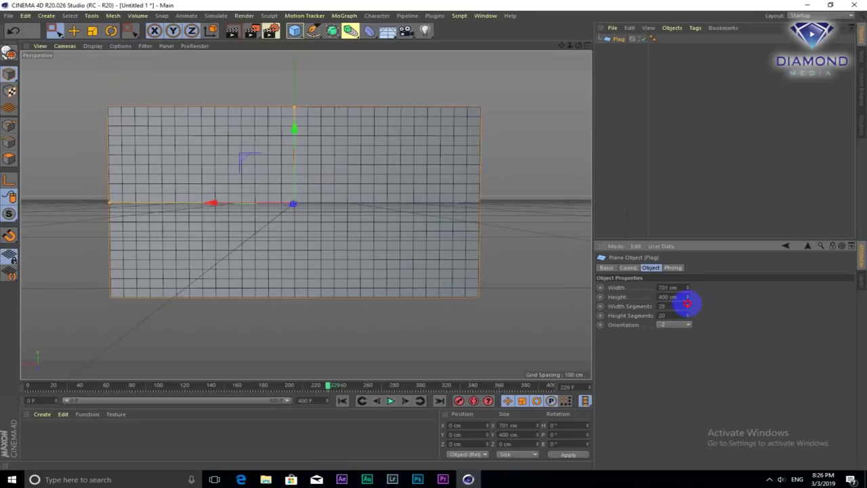
key("ctrl+z")
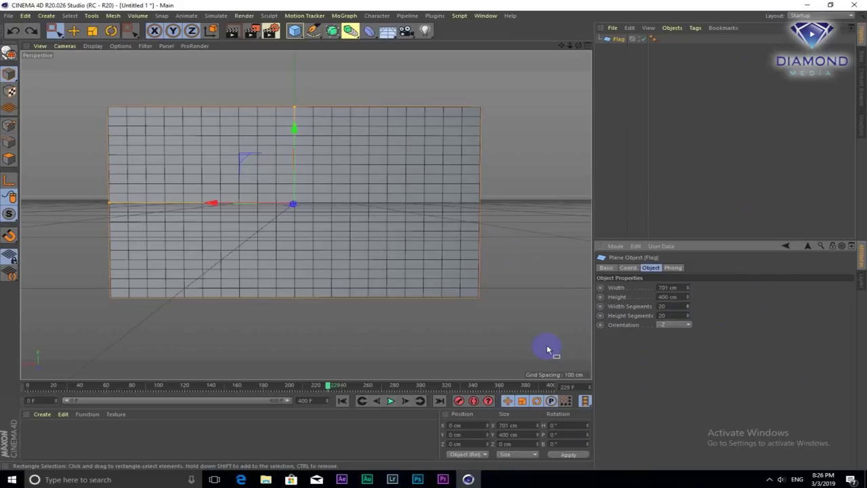
Make the Flag editable and rectangle-select the column of points along its left edge
left_click(11, 58)
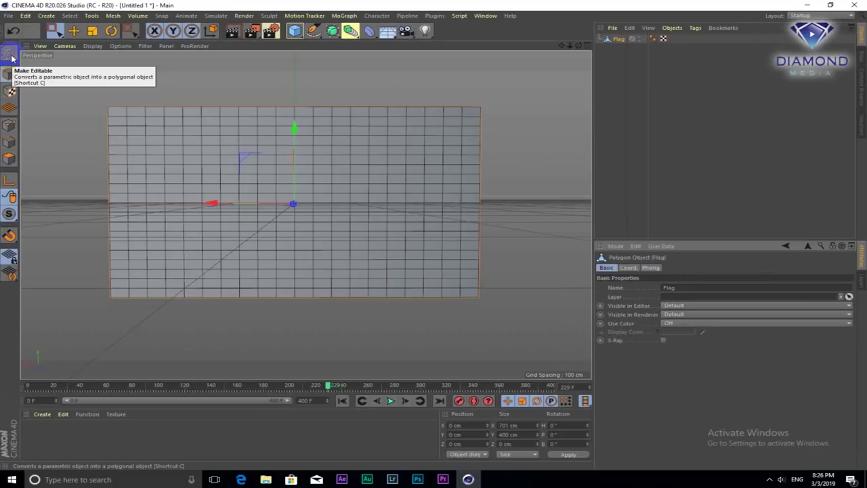
left_click(10, 127)
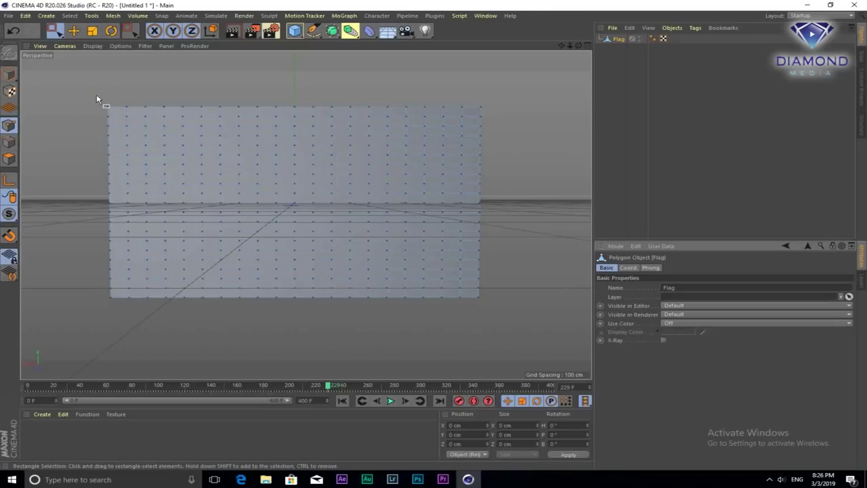
left_click_drag(97, 99, 540, 212)
left_click_drag(120, 110, 511, 253)
mouse_move(56, 31)
left_mouse_down()
mouse_move(120, 65)
mouse_move(69, 61)
left_mouse_up()
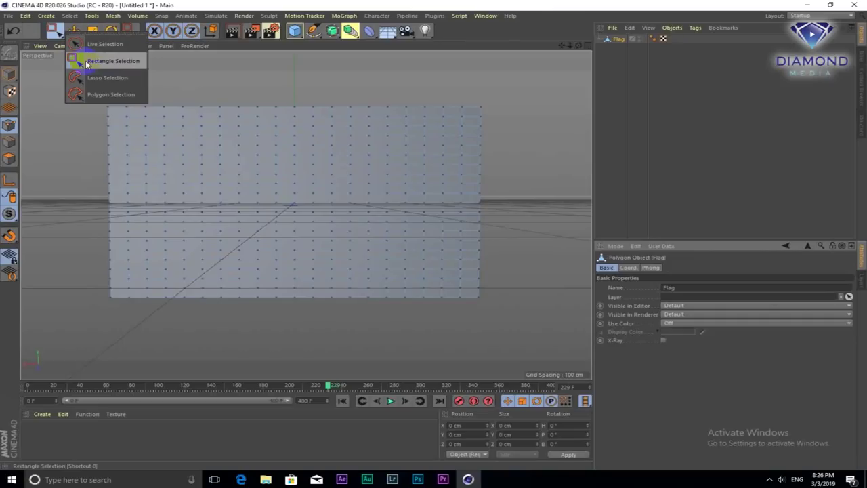
left_click_drag(85, 60, 113, 336)
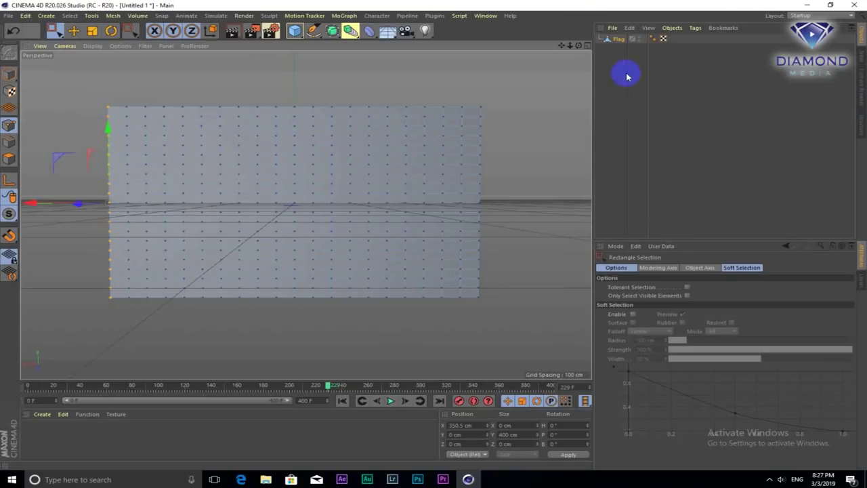
Add a Cloth simulation tag to Flag, reselect the left-edge points, and show its Dresser settings
right_click(618, 40)
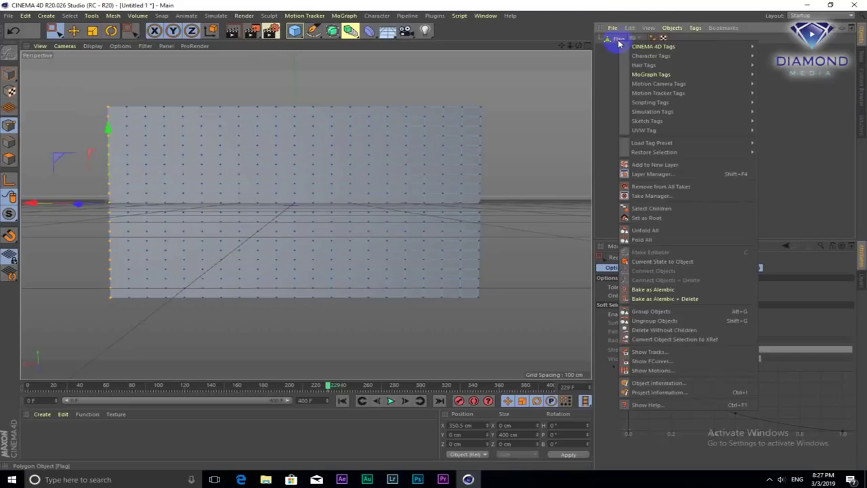
mouse_move(688, 112)
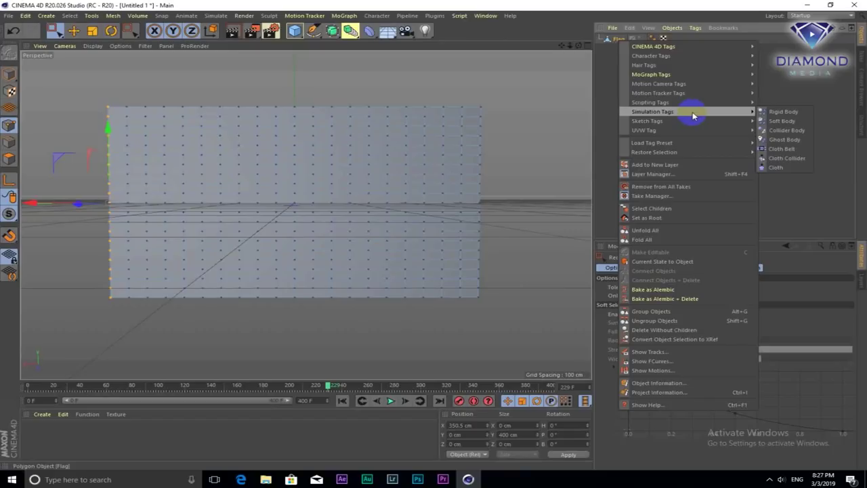
left_click(784, 169)
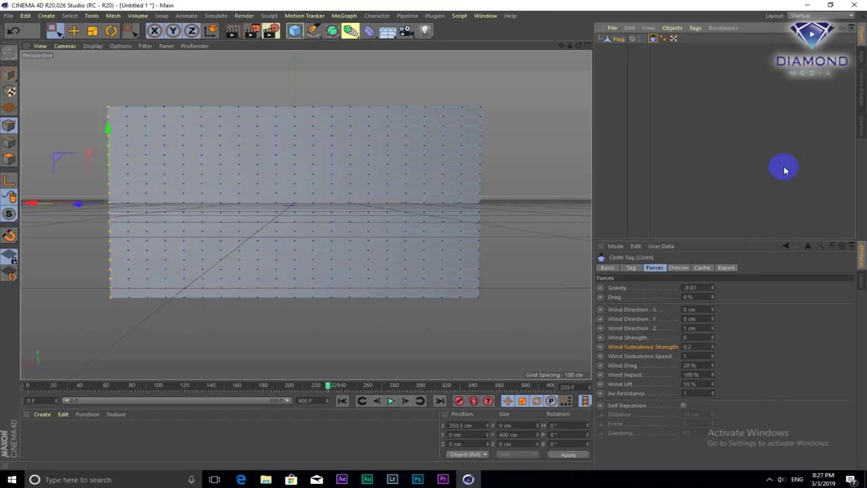
left_click_drag(99, 108, 111, 320)
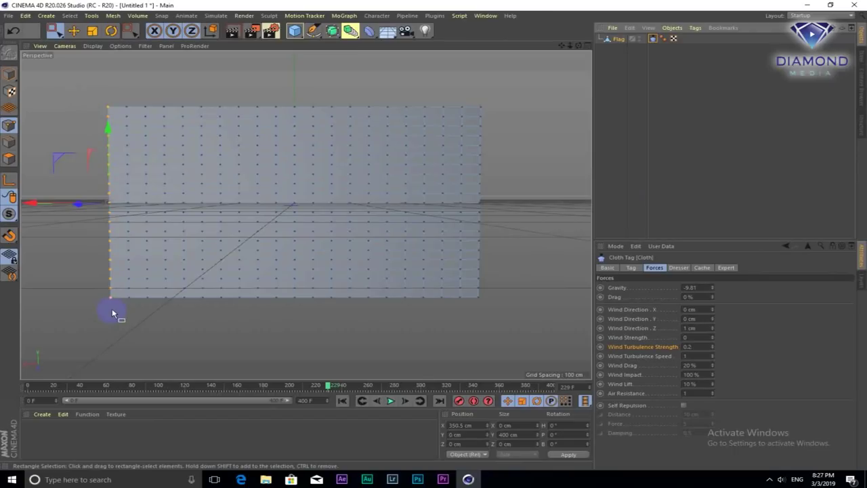
left_click(677, 268)
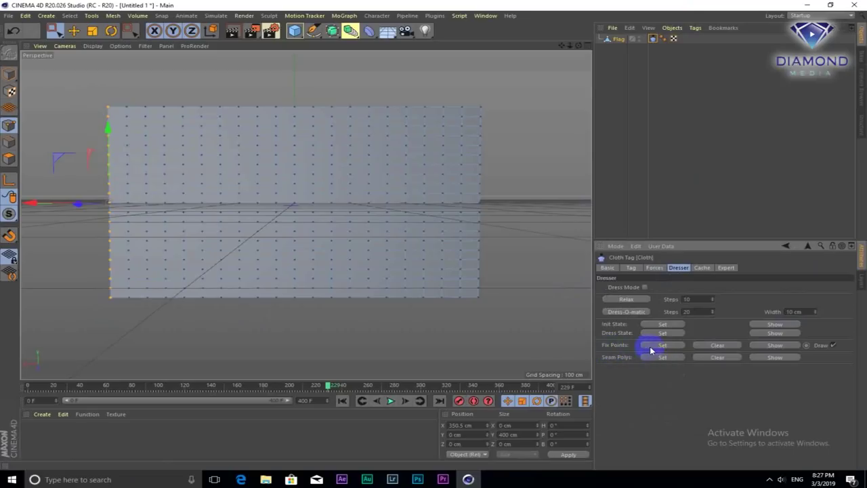
Pin the selected left-edge points, then play the cloth simulation and stop at frame 156
left_click(659, 347)
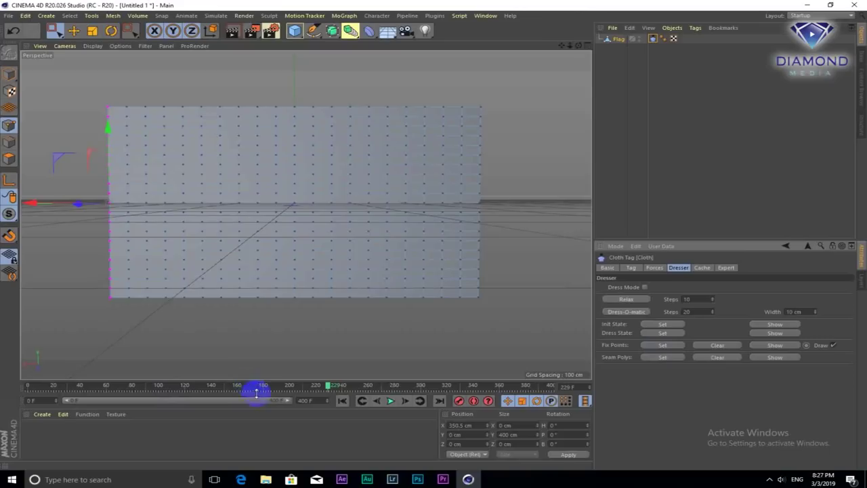
left_click(390, 401)
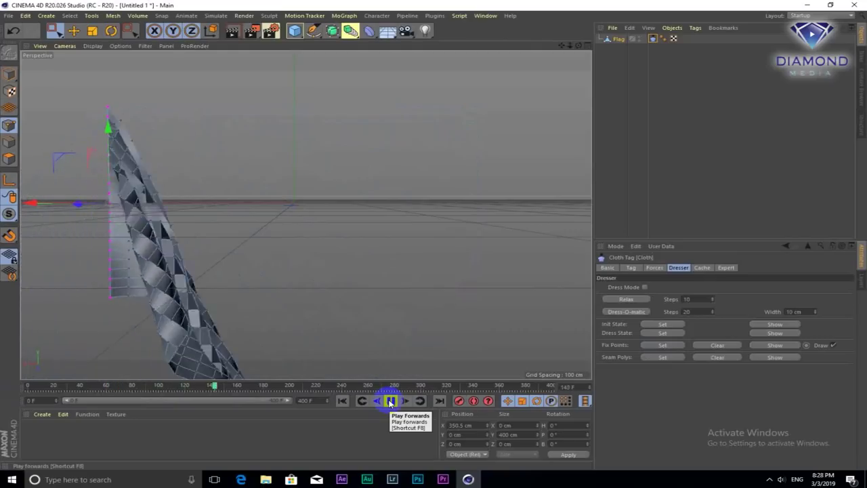
left_click(391, 401)
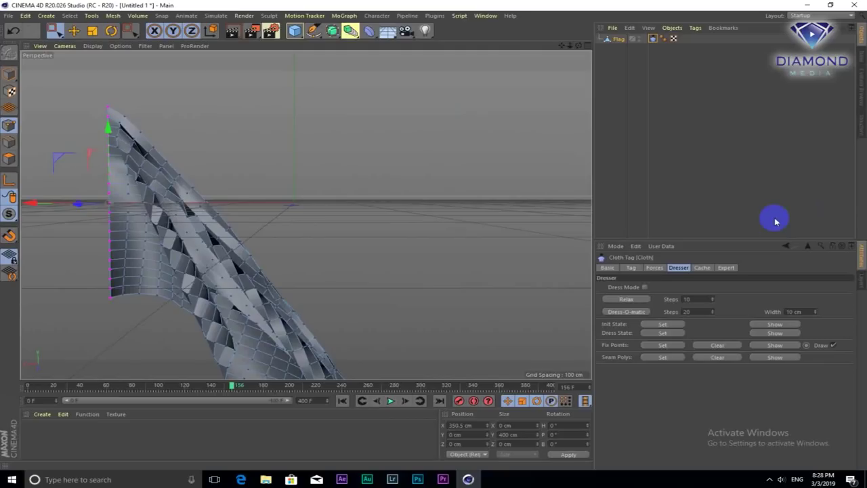
Set the Cloth tag's Iterations to 4 and Flexion to 100 %
left_click(632, 268)
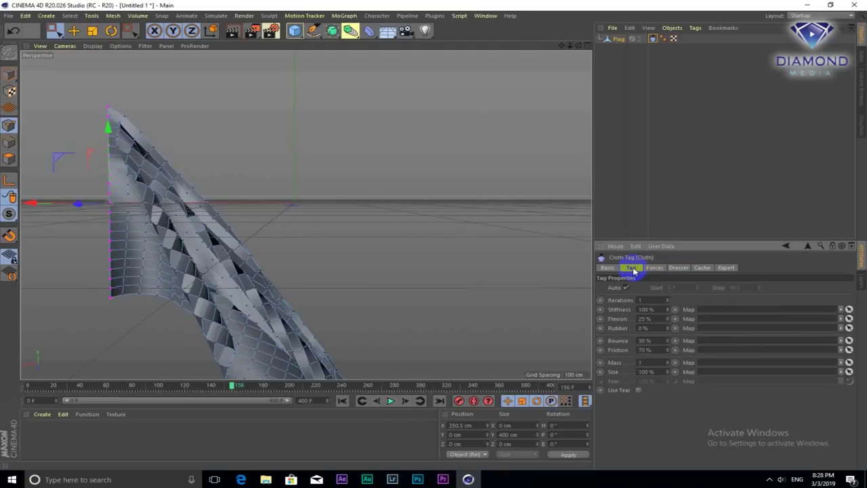
double_click(651, 300)
type("4")
double_click(649, 310)
double_click(642, 318)
type("100")
key("Return")
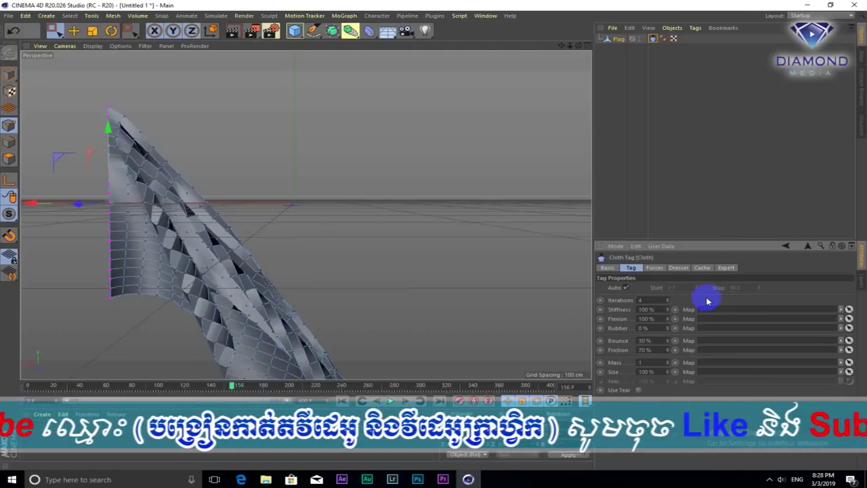
In Forces, set Gravity to -1.9 and Drag to 1 %
left_click(658, 269)
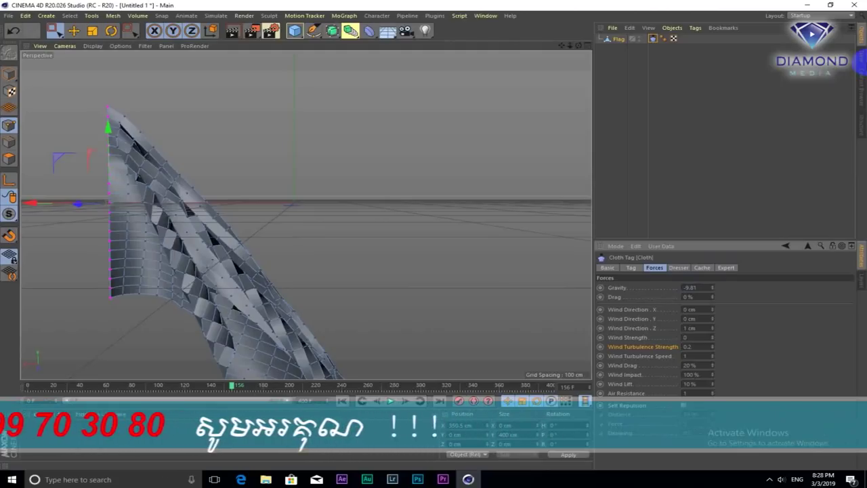
left_click(707, 290)
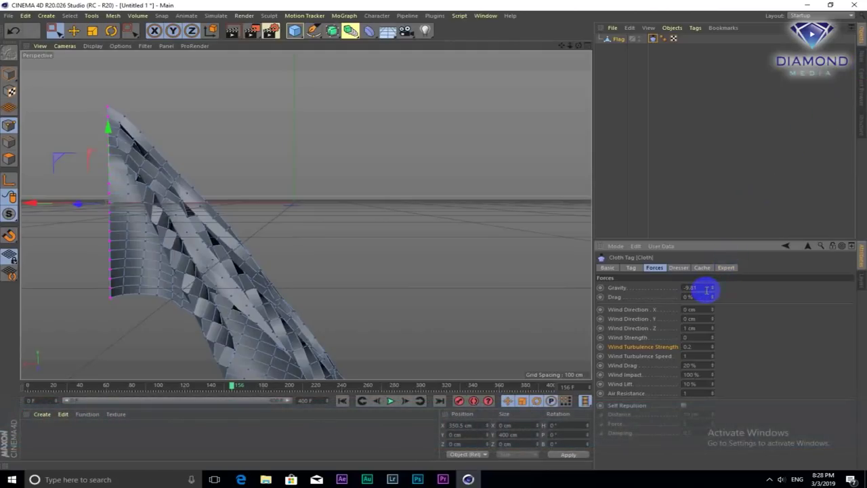
left_click_drag(706, 290, 669, 287)
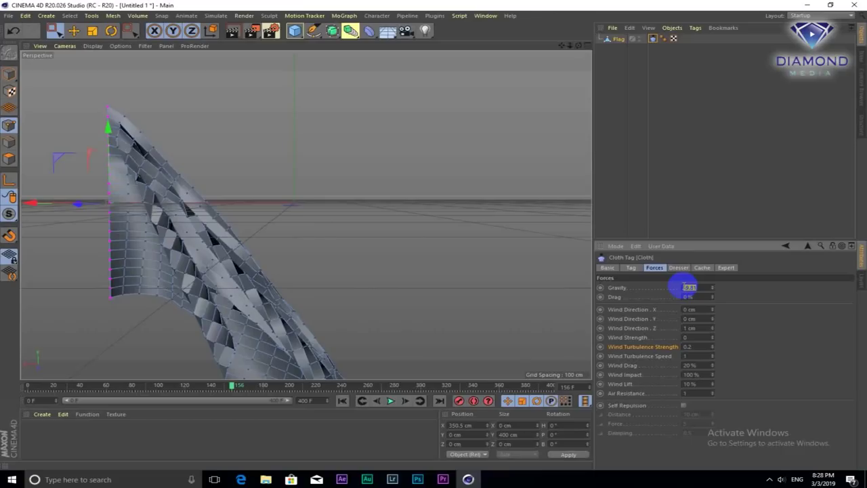
key("BackSpace")
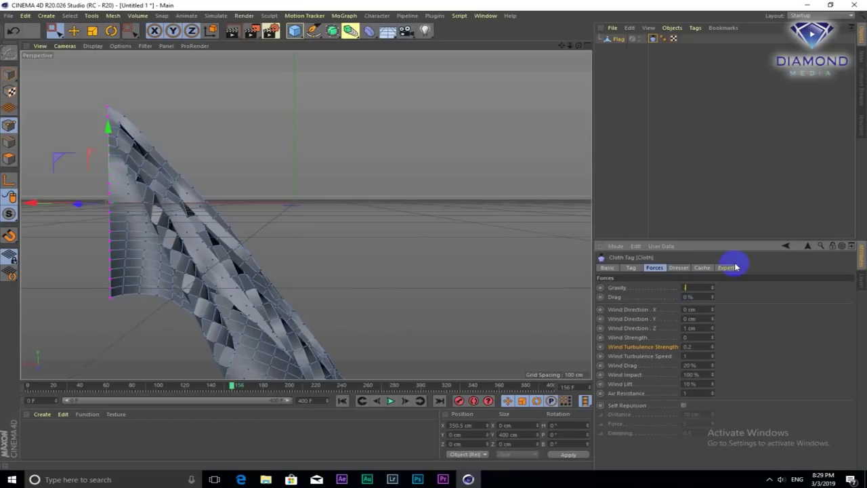
type("-1.")
type("8")
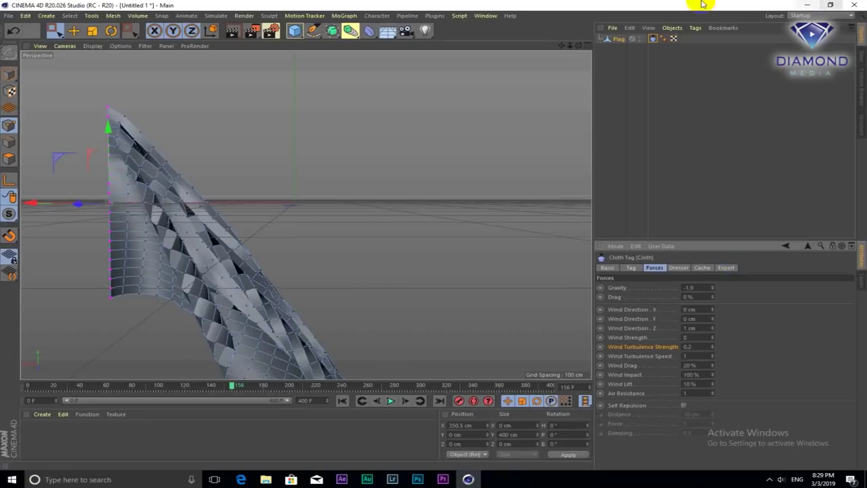
left_click(686, 309)
left_click(687, 298)
type("3")
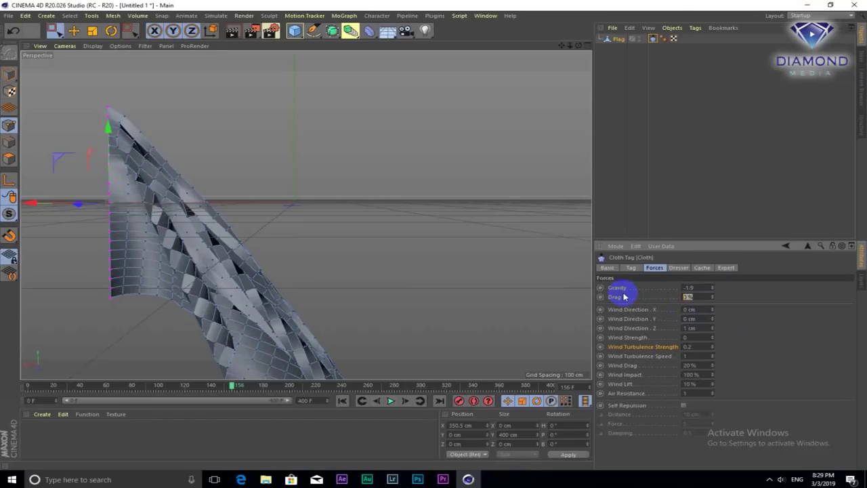
type("1")
key("Return")
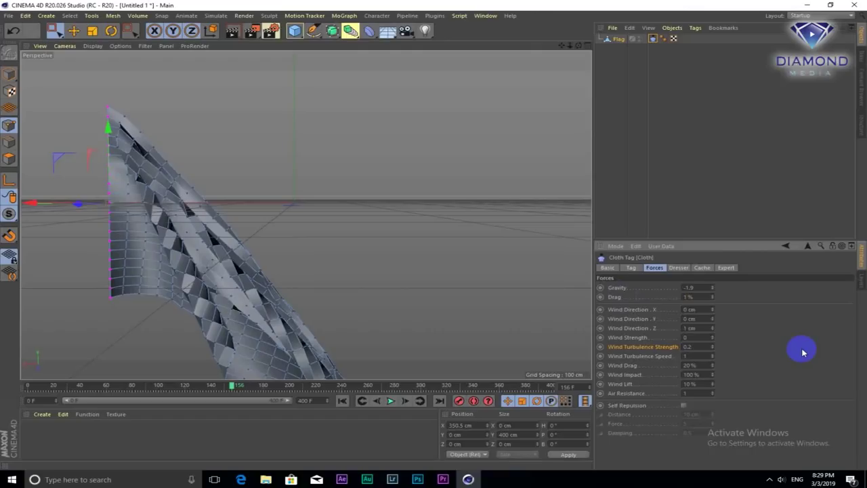
Set the Wind Direction to X 35 cm, Y 13 cm, Z 2 cm
double_click(705, 309)
type("35")
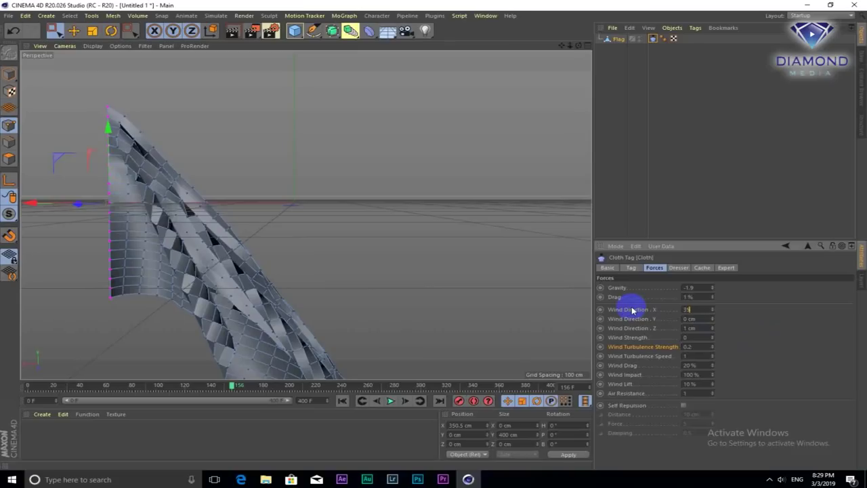
key("Return")
double_click(698, 319)
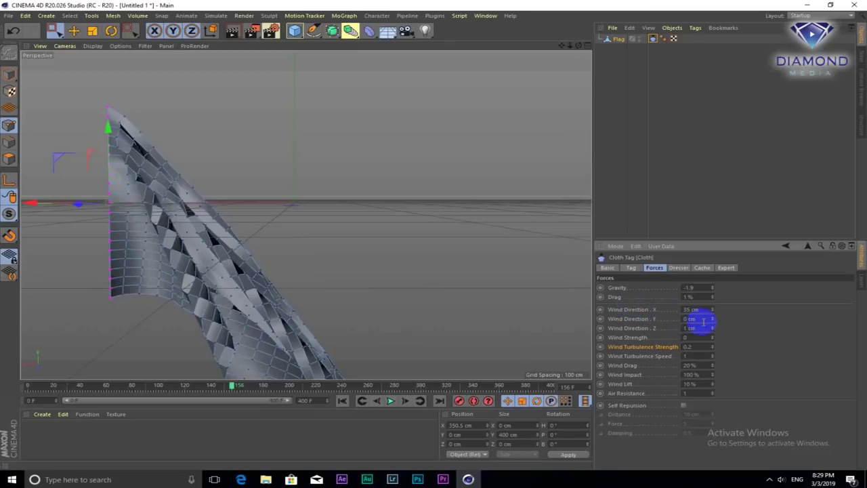
type("3")
key("Return")
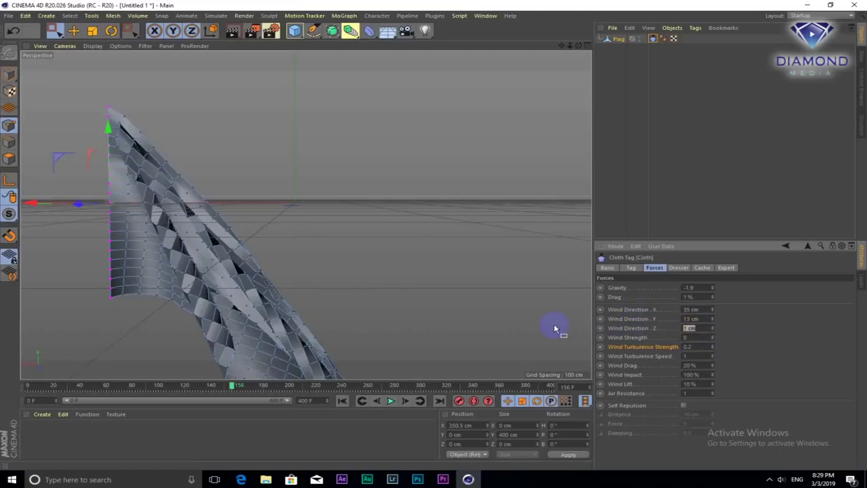
type("2")
key("Return")
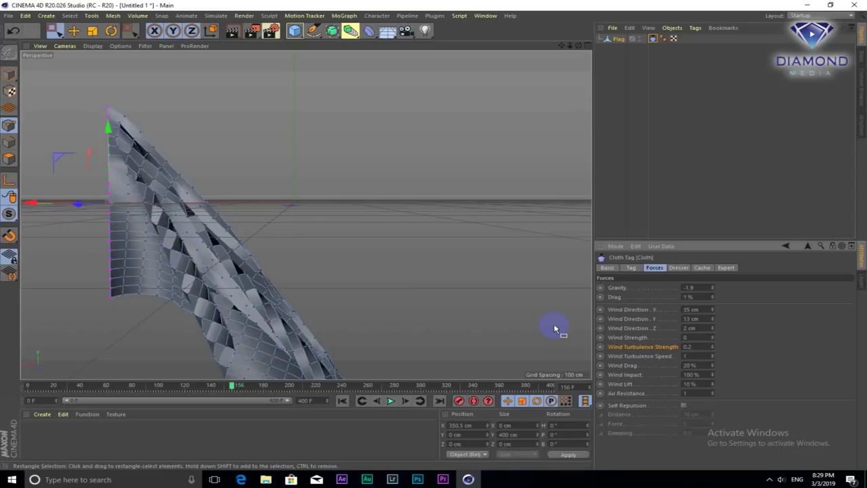
Set Wind Strength 32, Turbulence Strength 6 and Turbulence Speed 60
left_click(694, 336)
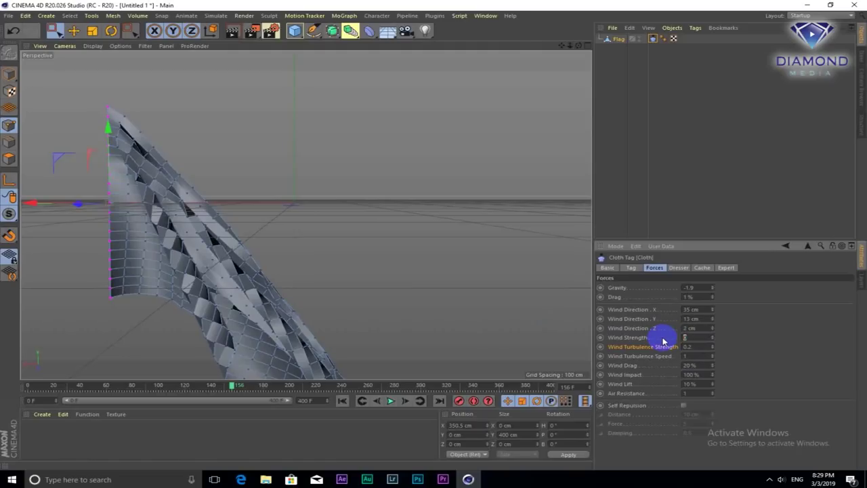
type("32")
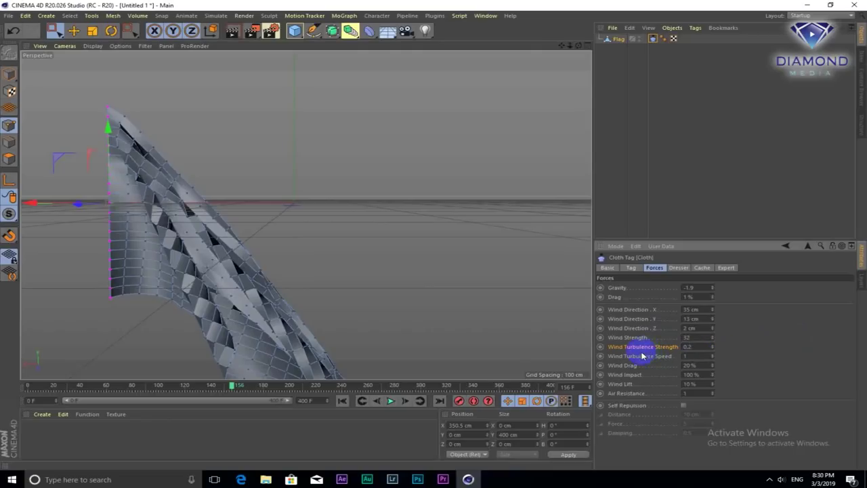
left_click(687, 348)
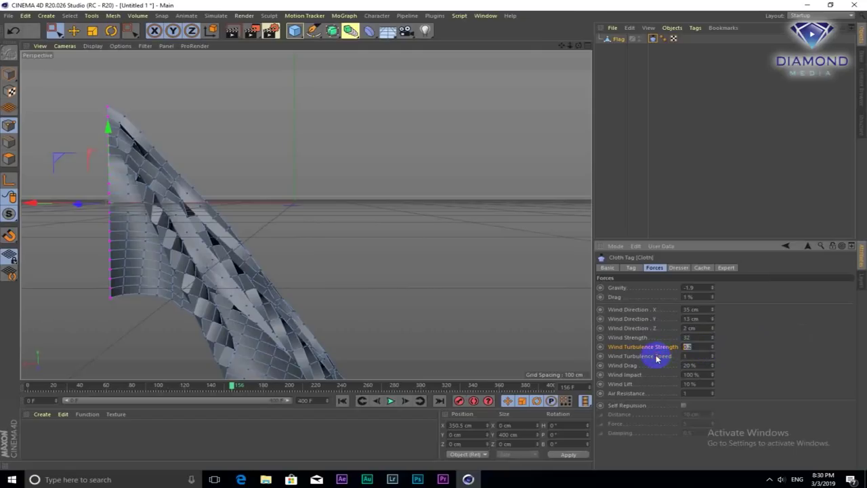
type("6")
left_click_drag(690, 357, 644, 357)
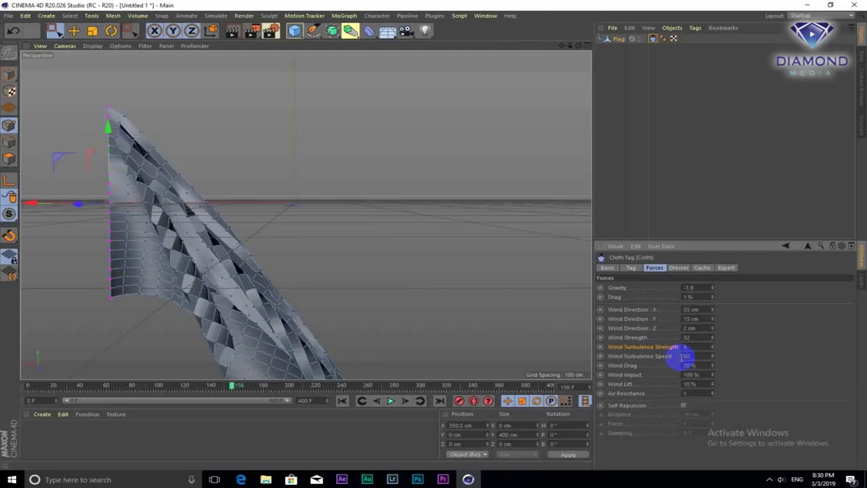
key("Return")
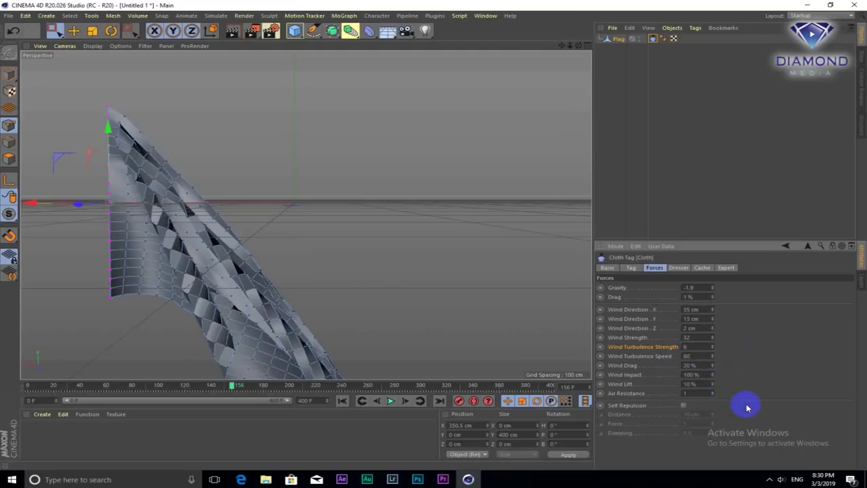
Set Wind Drag, Wind Impact and Wind Lift to 1 % and replay the simulation
left_click(700, 366)
type("1")
left_click(689, 374)
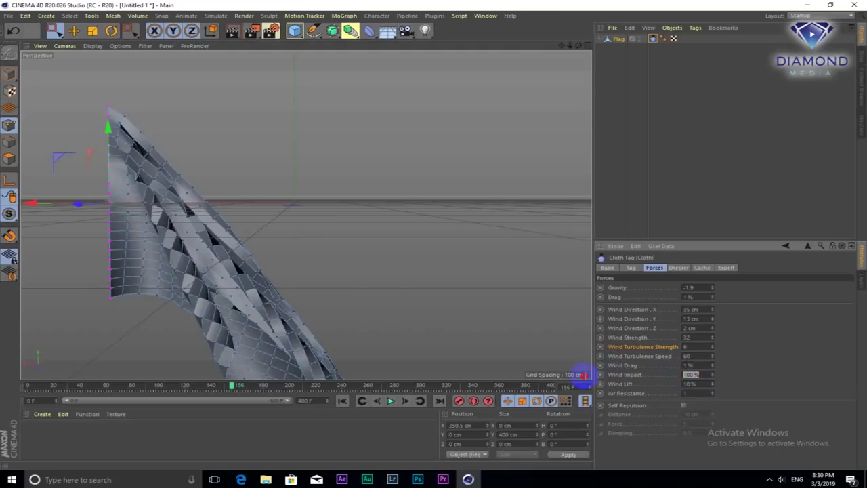
type("1")
left_click(690, 383)
type("1")
key("Return")
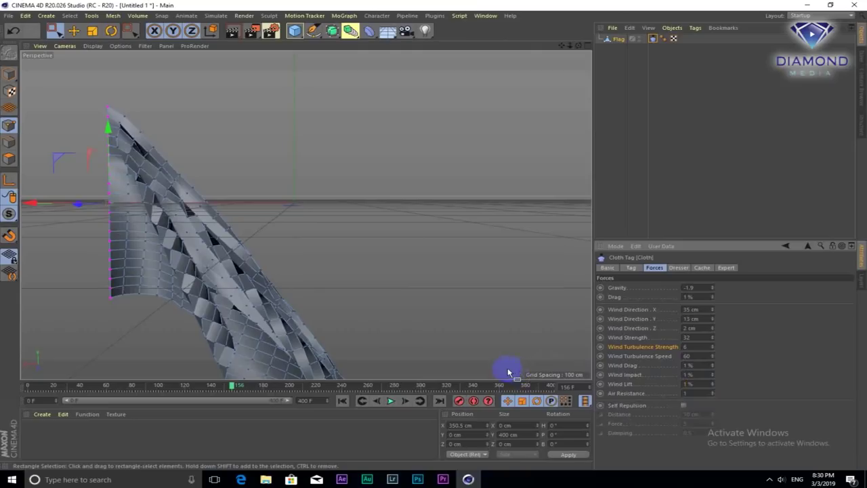
left_click(391, 401)
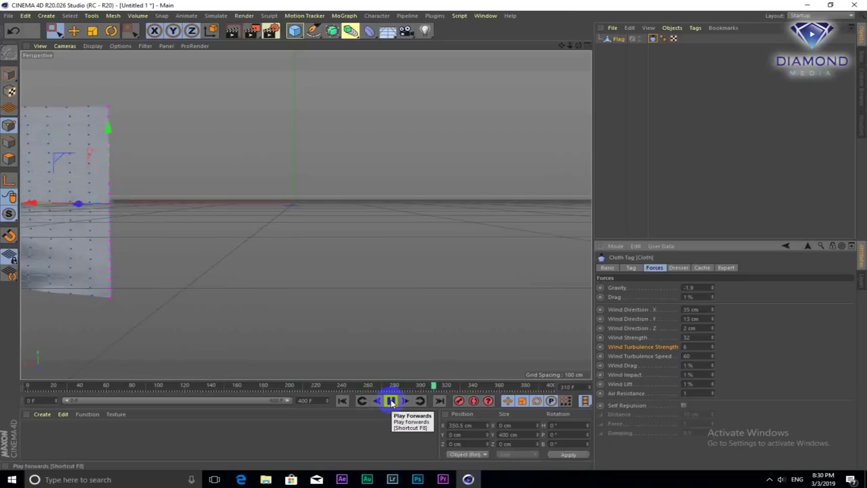
Stop playback, orbit to face the flag head-on, then replay it zoomed out
left_click(391, 401)
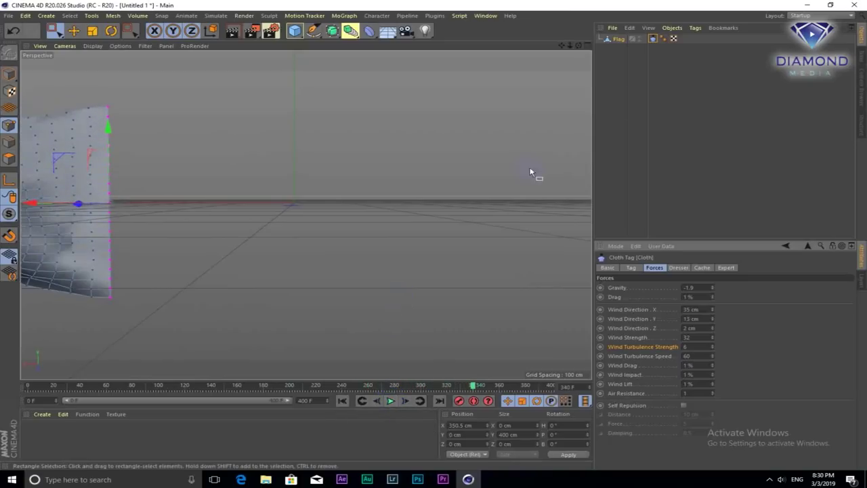
left_click_drag(578, 46, 434, 235)
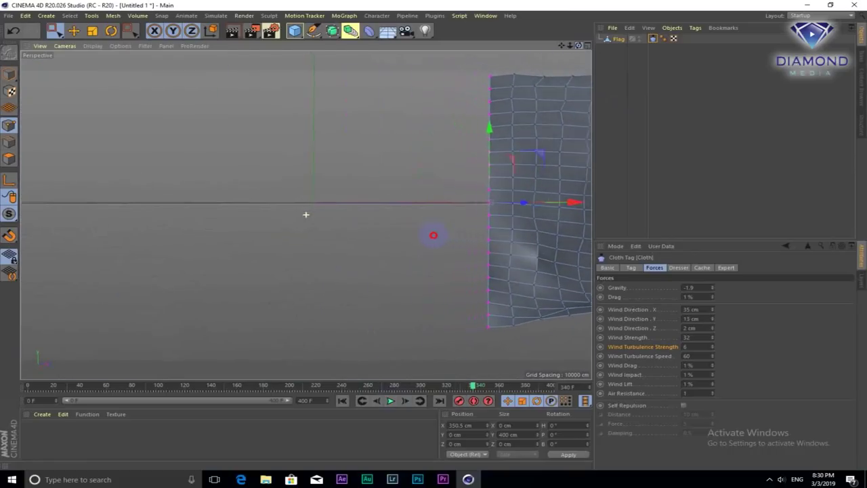
mouse_move(450, 177)
left_mouse_down("alt")
mouse_move(207, 178)
mouse_move(316, 203)
mouse_move(394, 191)
mouse_move(397, 232)
mouse_move(305, 213)
mouse_move(300, 251)
mouse_move(313, 257)
left_mouse_up("alt")
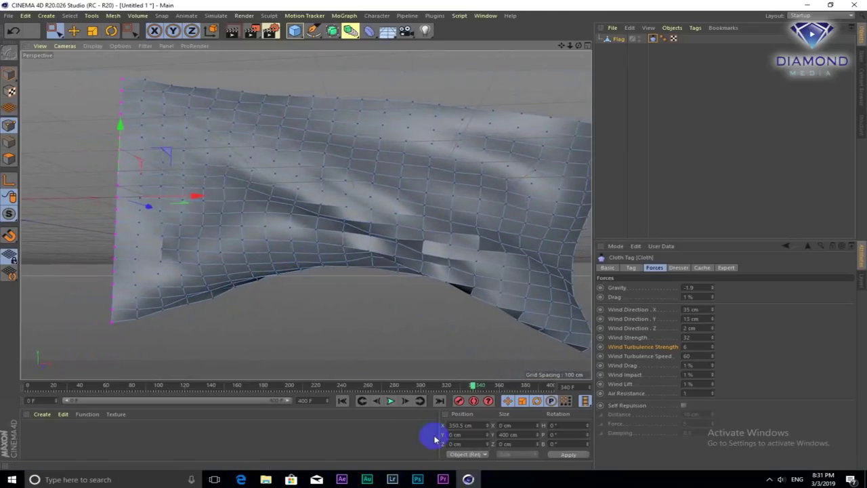
left_click(390, 400)
scroll(434, 203, "down", 2)
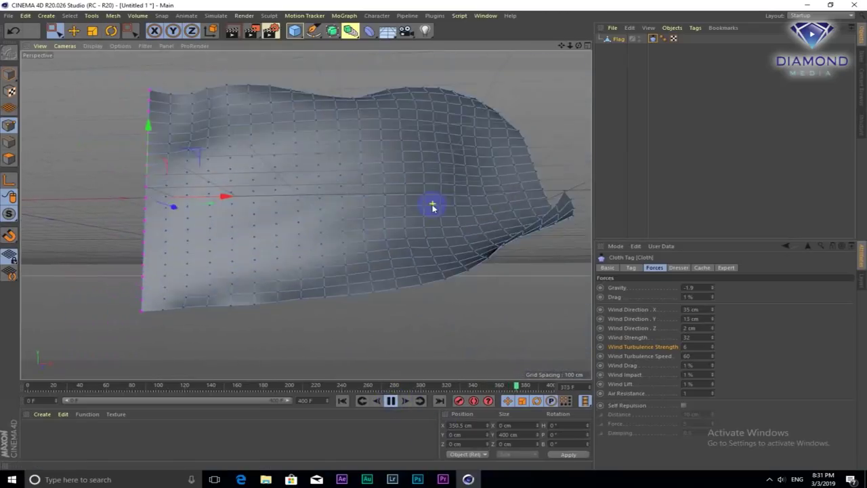
scroll(434, 207, "down", 2)
scroll(434, 215, "down", 2)
scroll(513, 299, "down", 2)
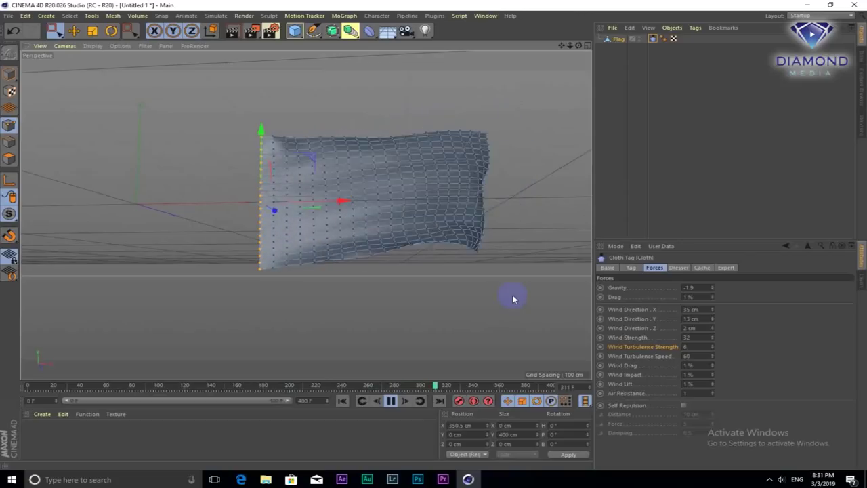
Stop the simulation and rewind the timeline to around frame 83
left_click(190, 386)
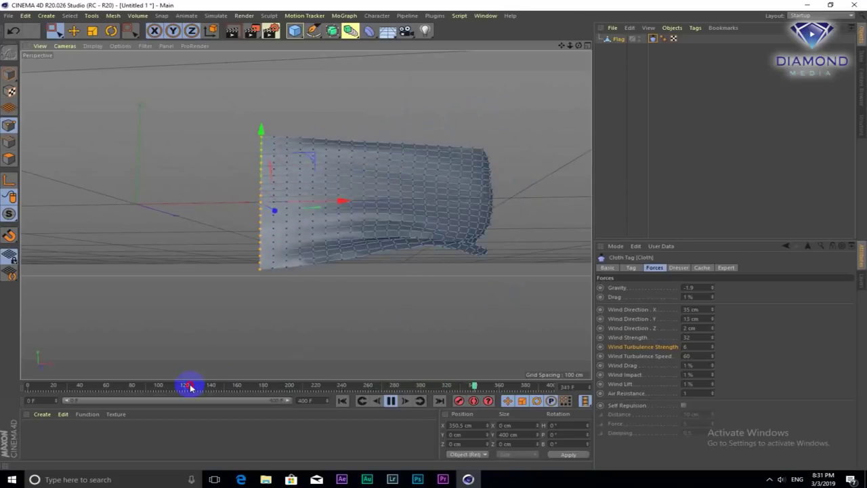
left_click(391, 400)
mouse_move(43, 390)
left_mouse_down()
mouse_move(16, 383)
mouse_move(240, 382)
mouse_move(48, 391)
mouse_move(137, 387)
left_mouse_up()
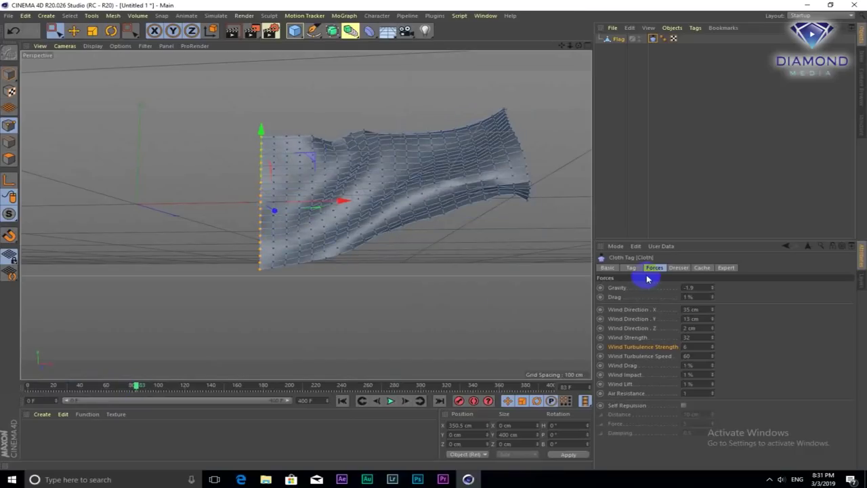
left_click(636, 269)
Start the preview range at frame 40, play the cloth simulation, and stop at frame 177
left_click(656, 268)
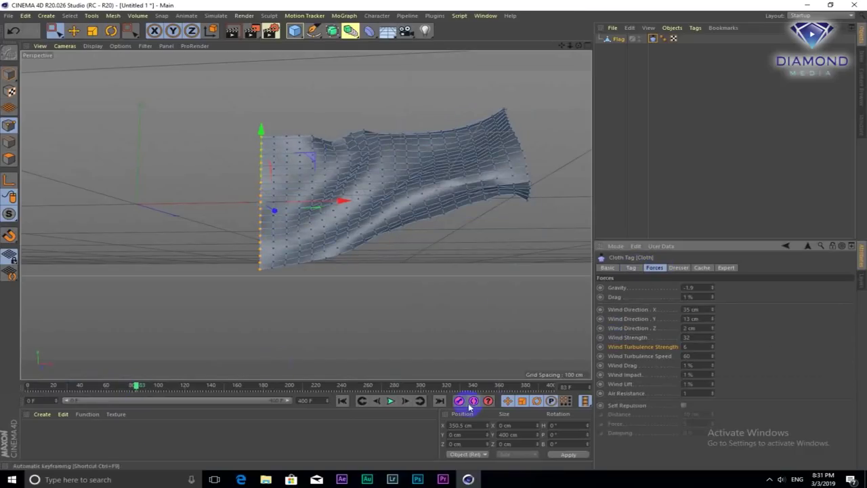
mouse_move(73, 387)
left_mouse_down()
mouse_move(16, 386)
mouse_move(116, 387)
mouse_move(87, 387)
mouse_move(100, 392)
left_mouse_up()
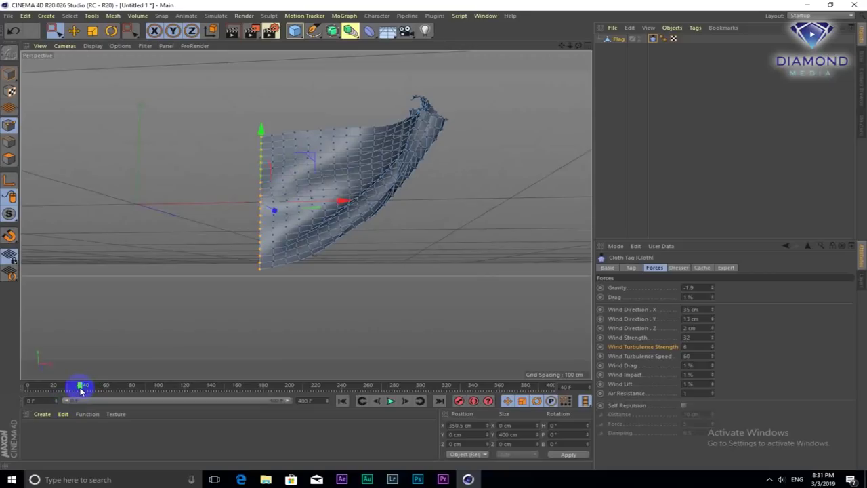
left_click_drag(68, 406, 89, 404)
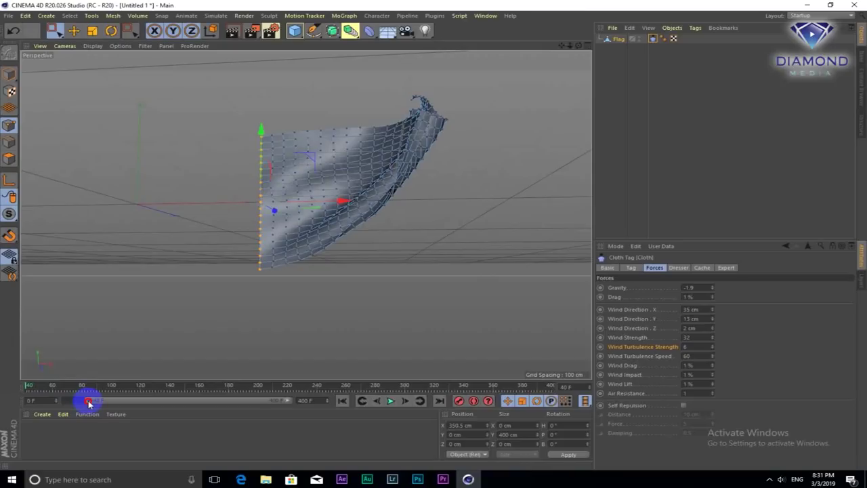
left_click_drag(89, 403, 1, 404)
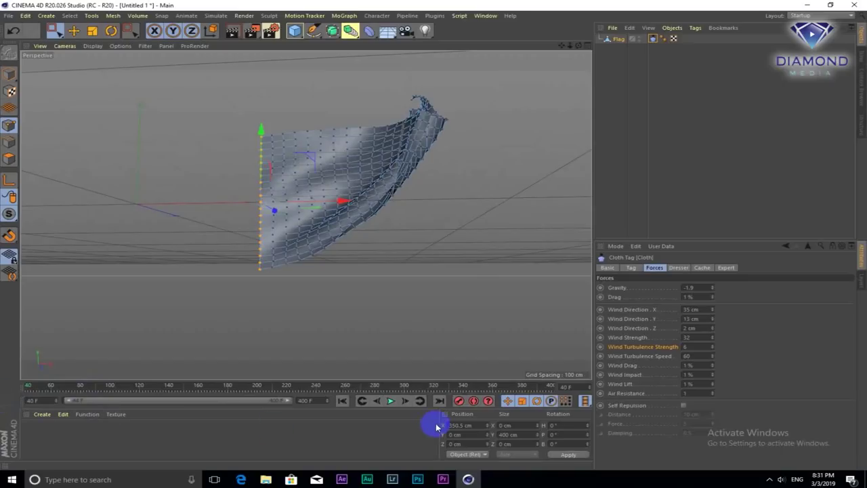
left_click(390, 401)
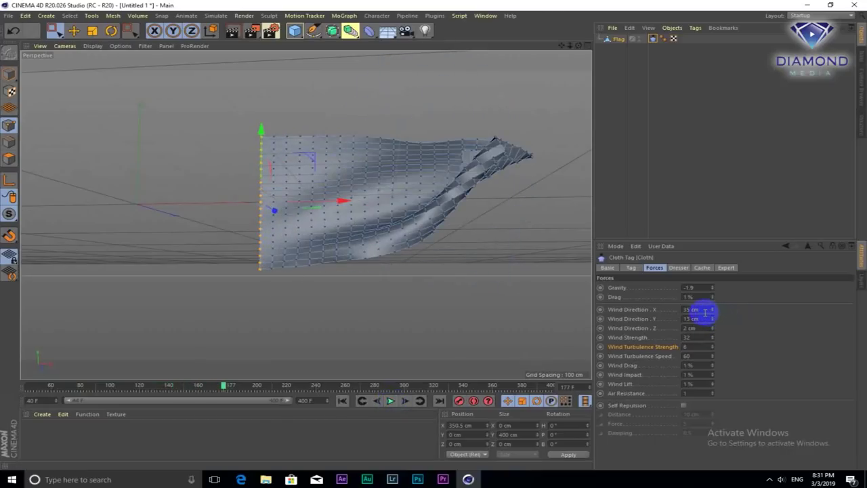
double_click(696, 337)
type("30")
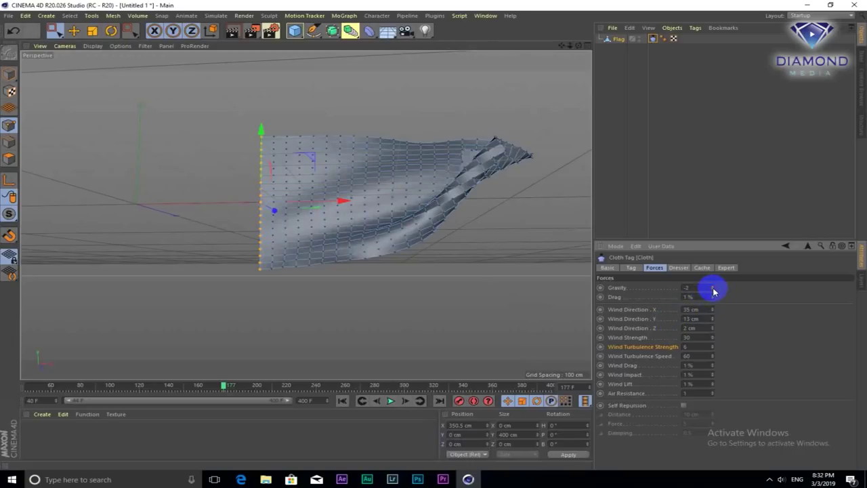
Play and pause the simulation twice, then scrub forward through to frame 382
left_click(391, 401)
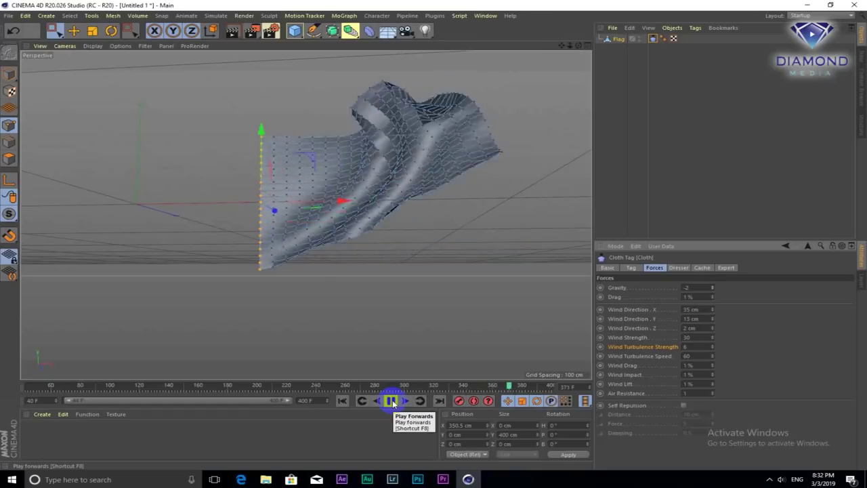
left_click(391, 401)
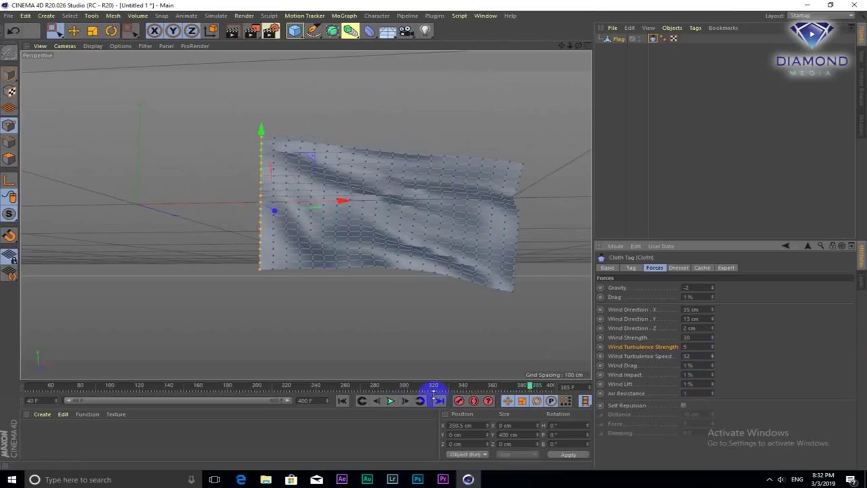
left_click(391, 400)
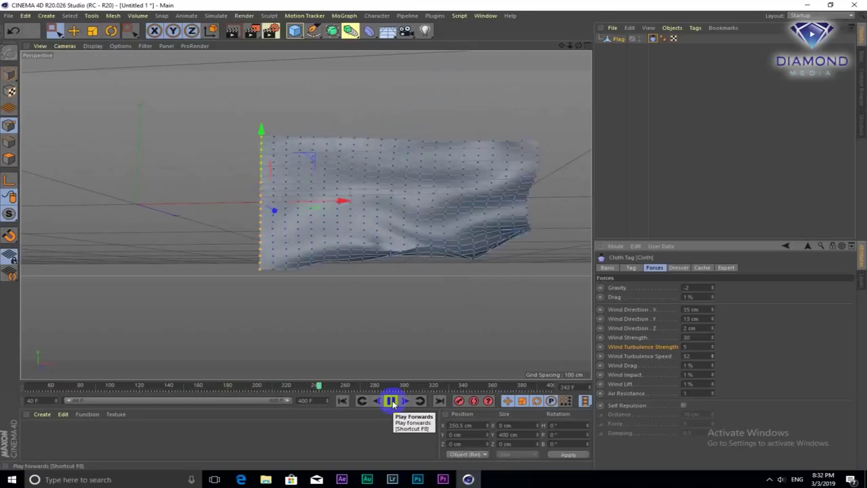
left_click(392, 401)
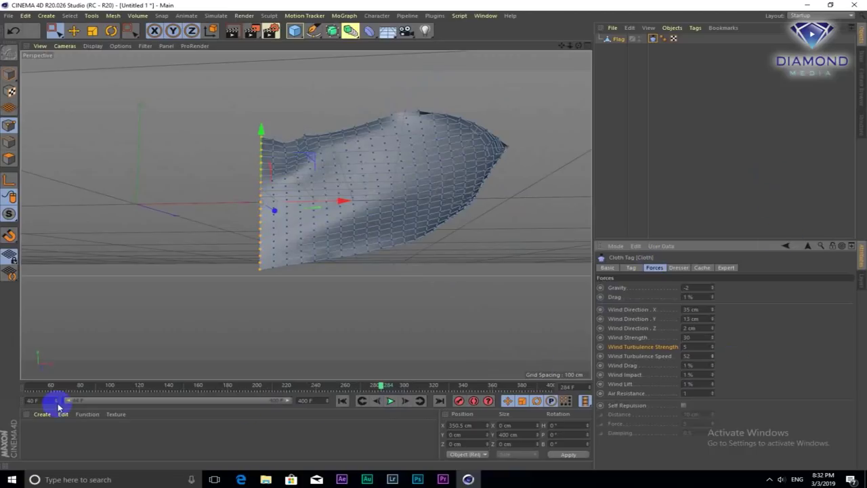
left_click_drag(85, 388, 469, 384)
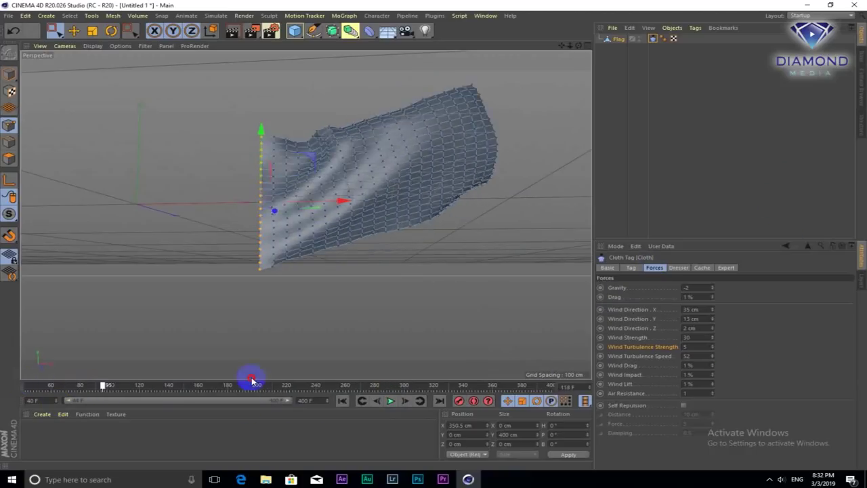
mouse_move(41, 381)
left_mouse_down()
mouse_move(450, 389)
mouse_move(529, 403)
left_mouse_up()
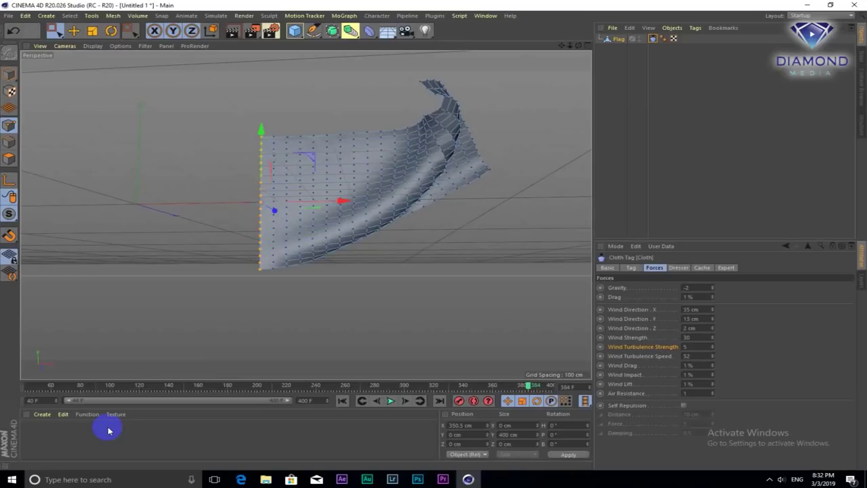
Create a new material and open it in the Material Editor
left_click(42, 414)
left_click(67, 309)
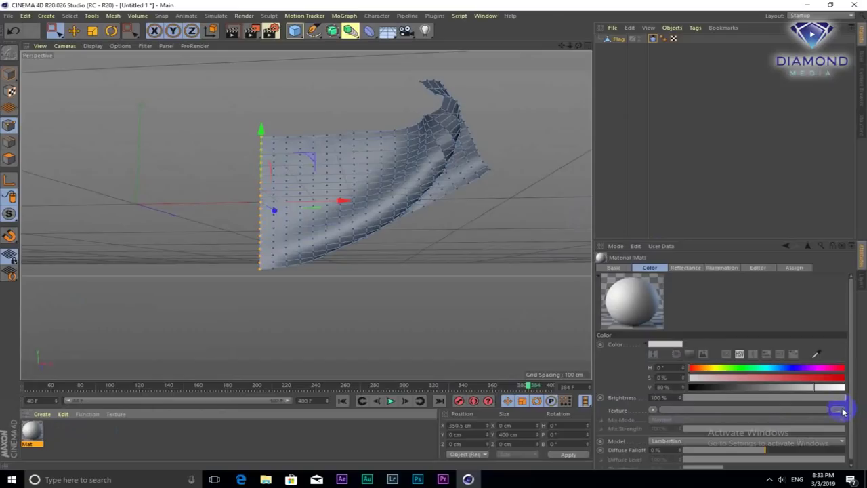
double_click(39, 437)
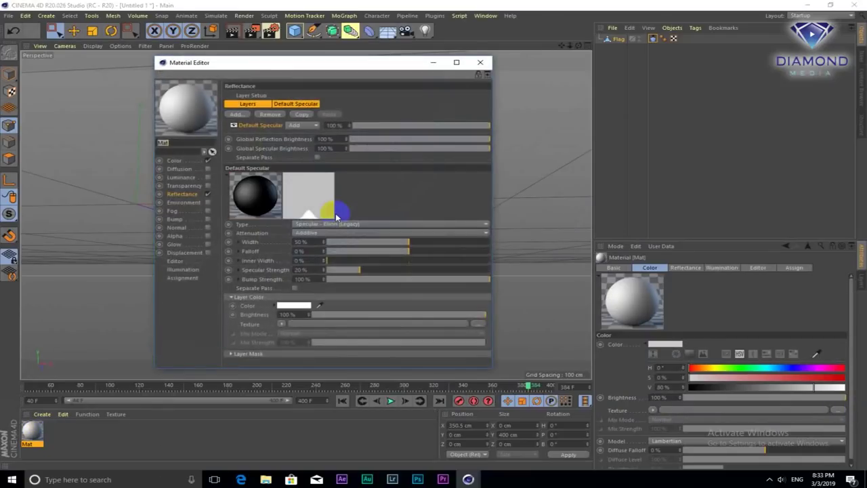
Load Flag_of_Cambodia.png as the Color channel texture, copying it to the project location
left_click(175, 162)
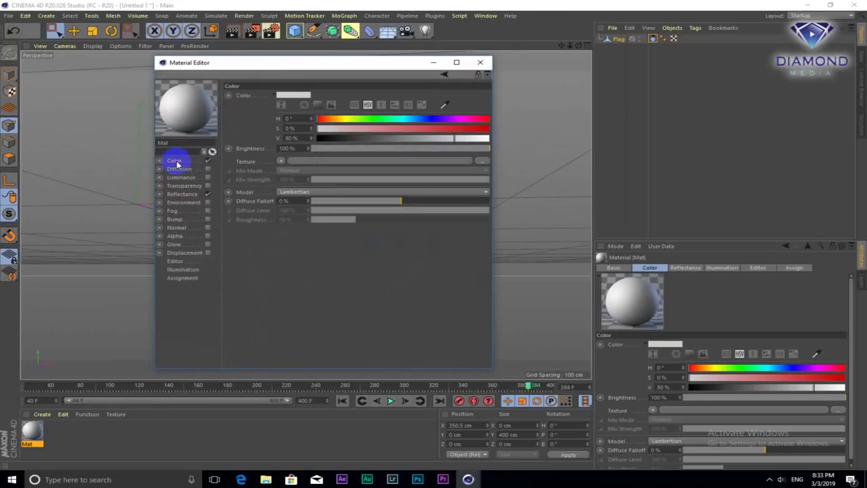
left_click(482, 163)
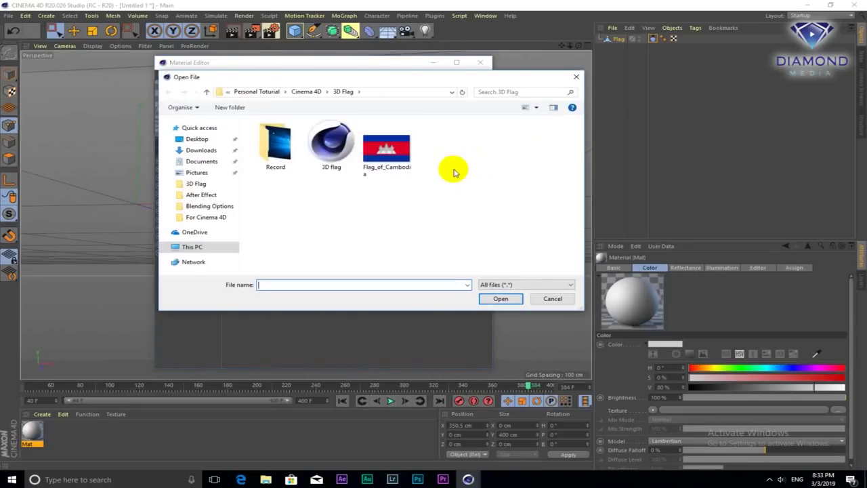
left_click(389, 160)
double_click(389, 159)
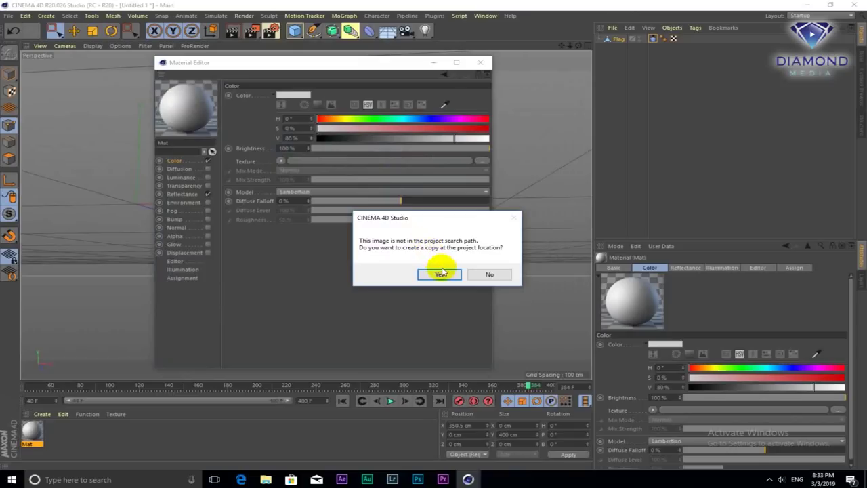
left_click(441, 273)
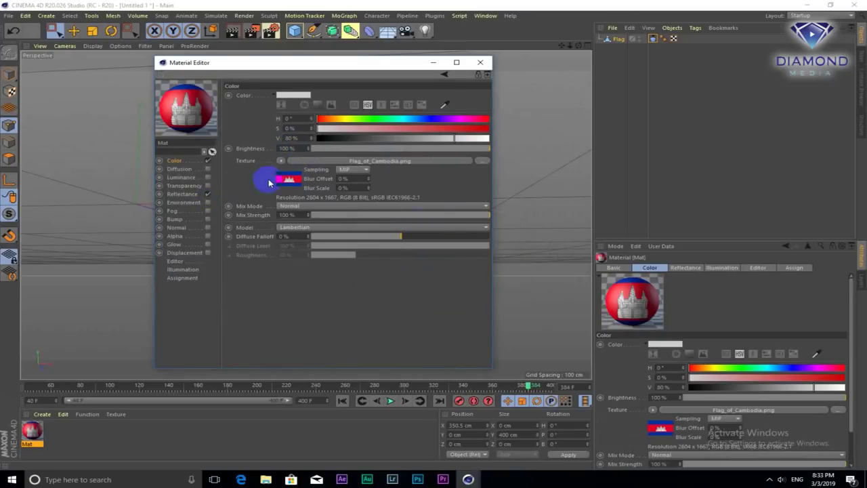
left_click(184, 195)
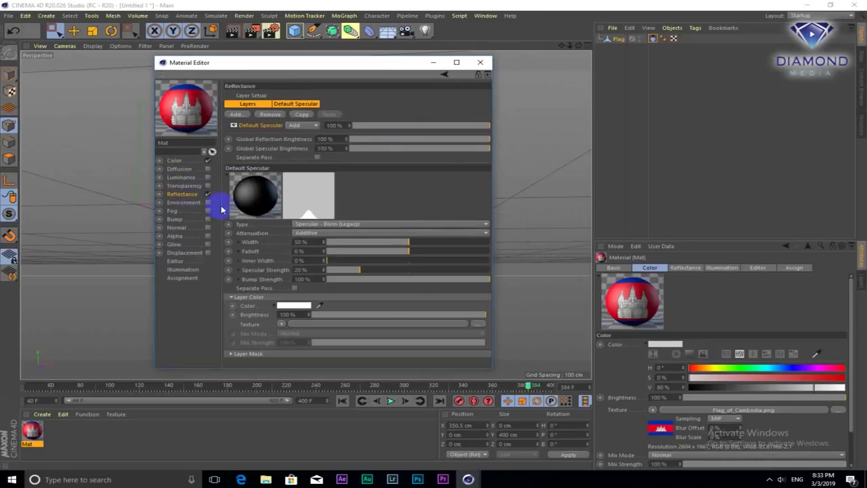
Tune the Reflectance sliders to width 57%, falloff -19%, specular strength 55%, bump 73%
left_click_drag(369, 274, 421, 270)
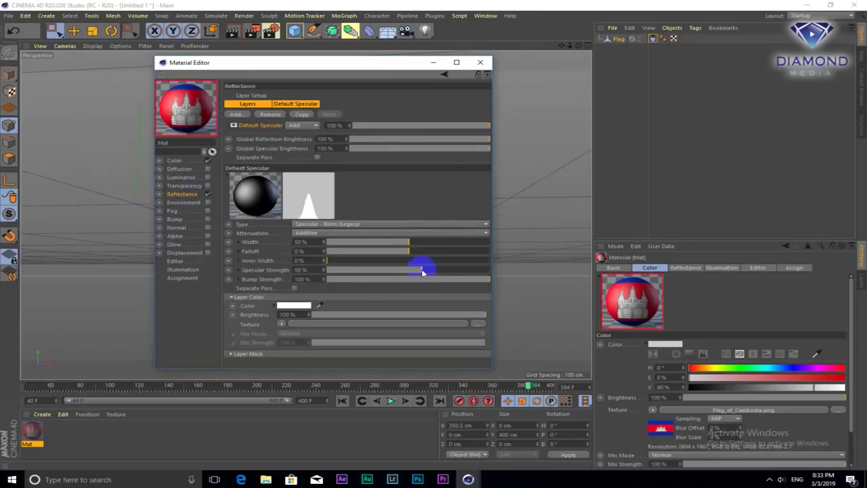
mouse_move(402, 252)
left_mouse_down()
mouse_move(391, 252)
mouse_move(416, 244)
left_mouse_up()
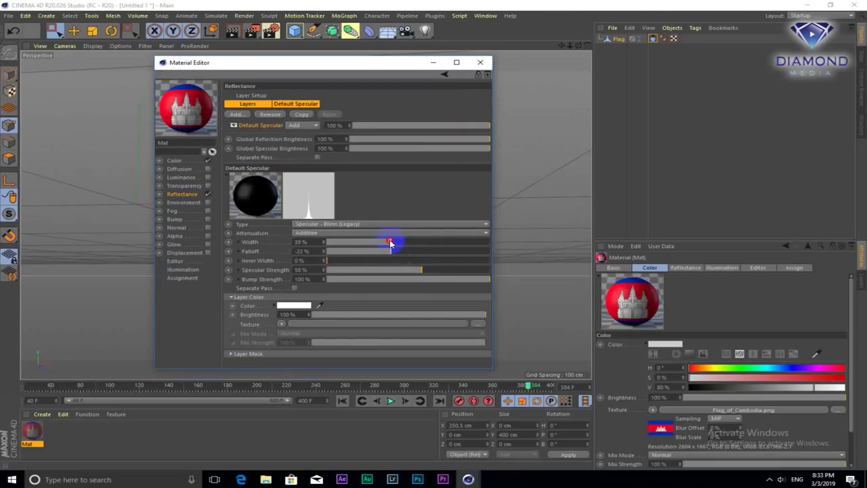
mouse_move(410, 244)
left_mouse_down()
mouse_move(420, 242)
mouse_move(379, 251)
mouse_move(417, 270)
left_mouse_up()
left_click(399, 269)
left_click(443, 279)
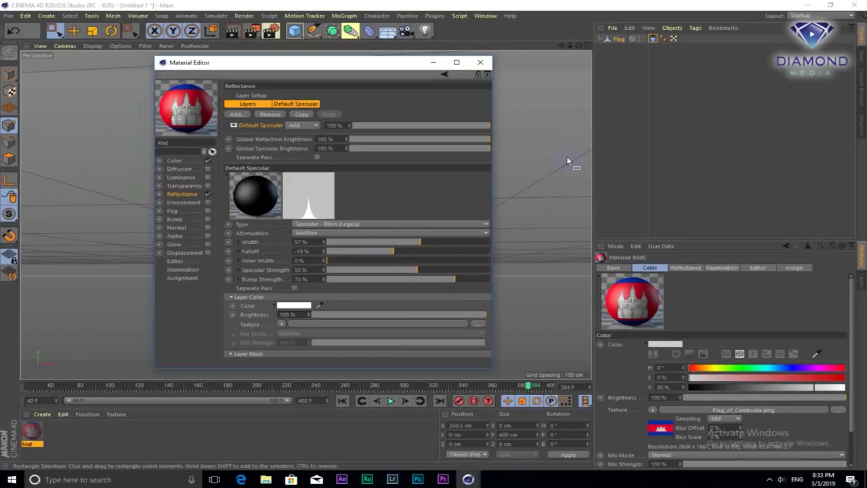
left_click(481, 62)
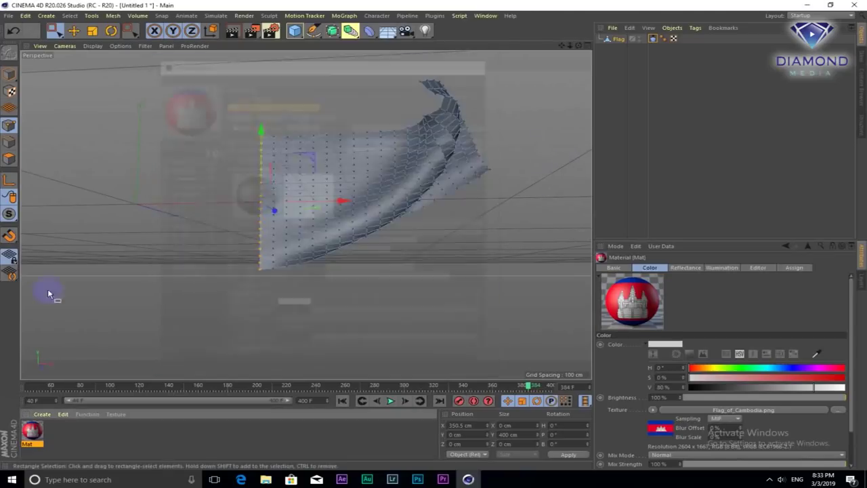
Drop the Mat flag material onto the Flag object and switch to the four-view layout
left_click_drag(36, 435, 618, 41)
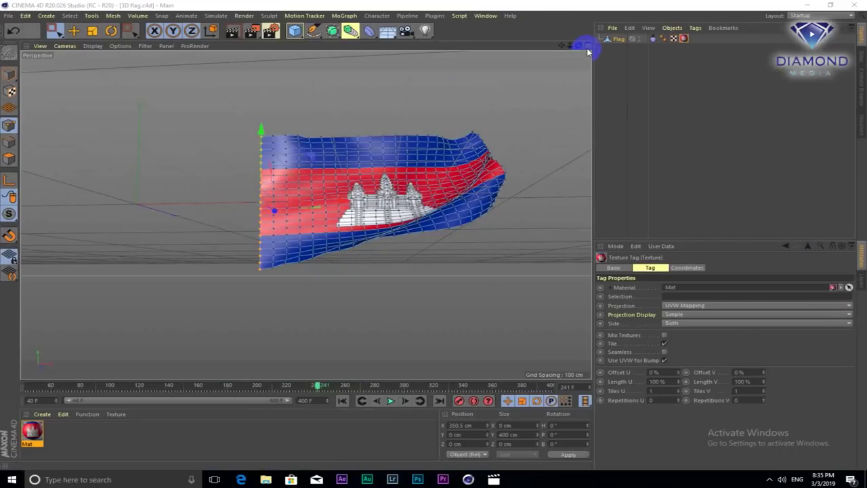
left_click(588, 46)
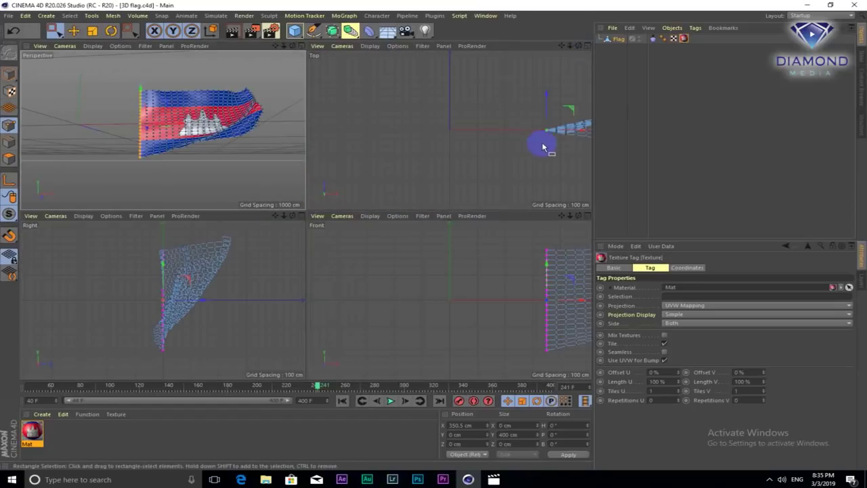
Add a 200 cm Cube primitive beside the flag from the primitives flyout
middle_click_drag(501, 293, 361, 287, "alt")
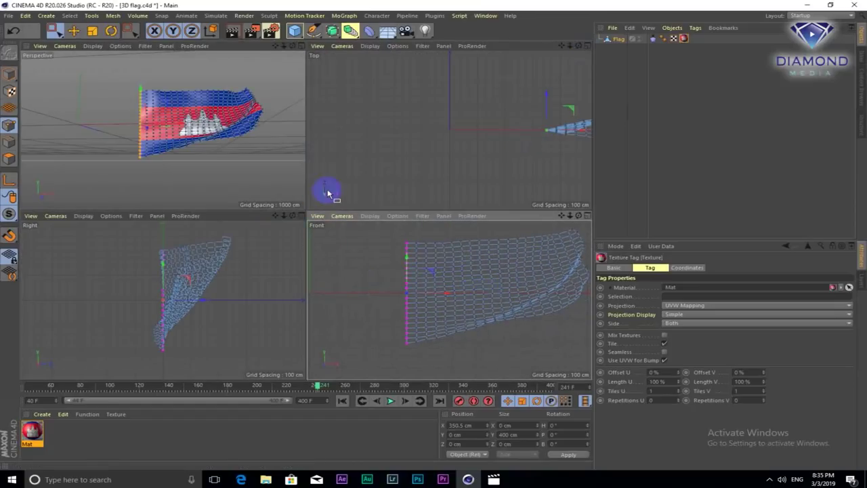
left_click(296, 30)
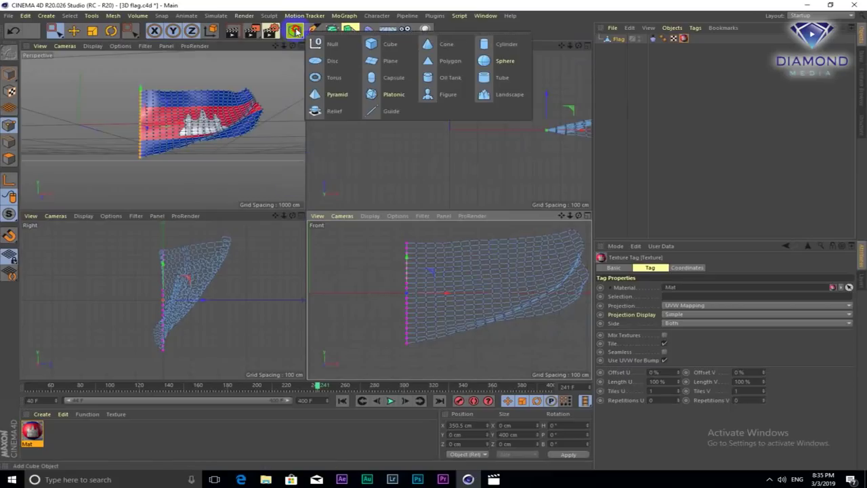
left_click_drag(296, 32, 370, 51)
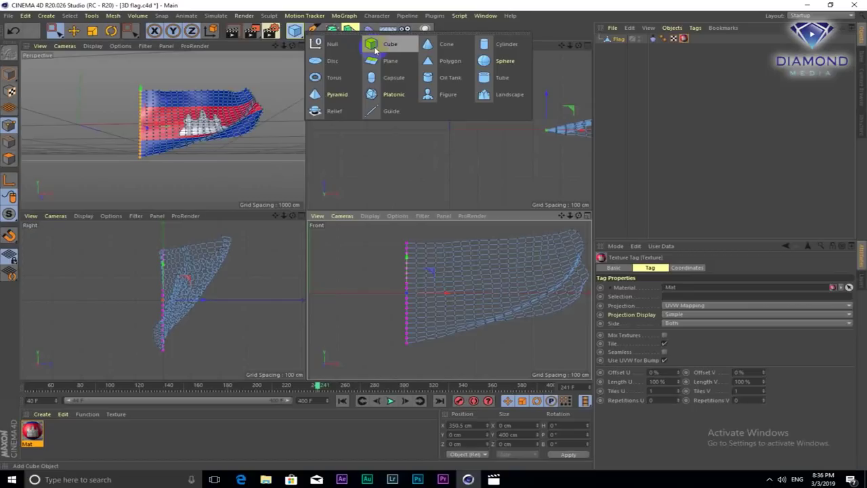
left_click(374, 50)
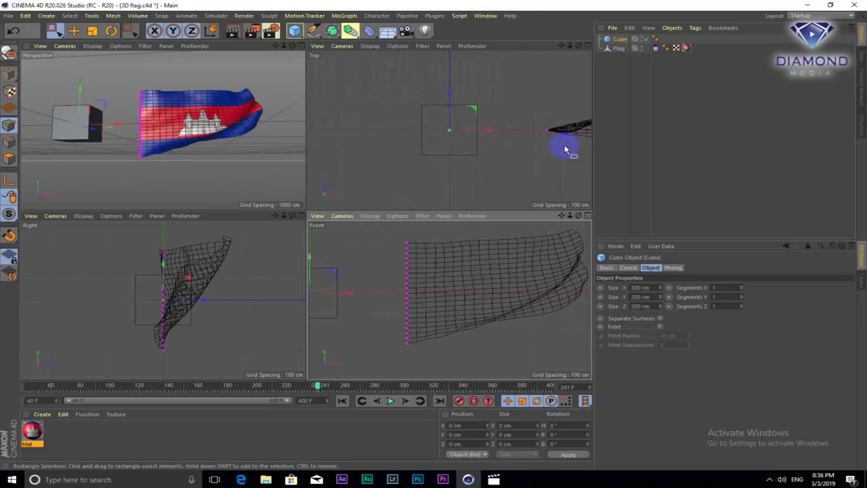
Thin the cube by editing its X and Z sizes in the Attributes, undoing an accidental height change
left_click(660, 299)
key("ctrl+z")
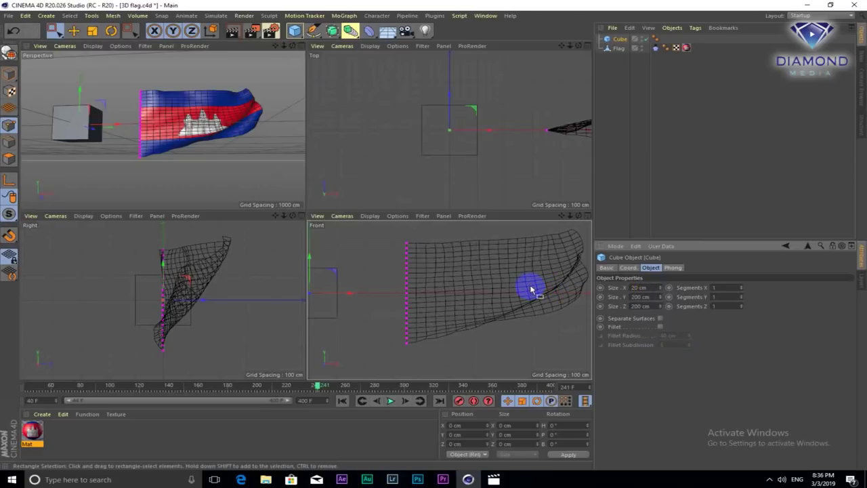
left_click(532, 290)
left_click(644, 294)
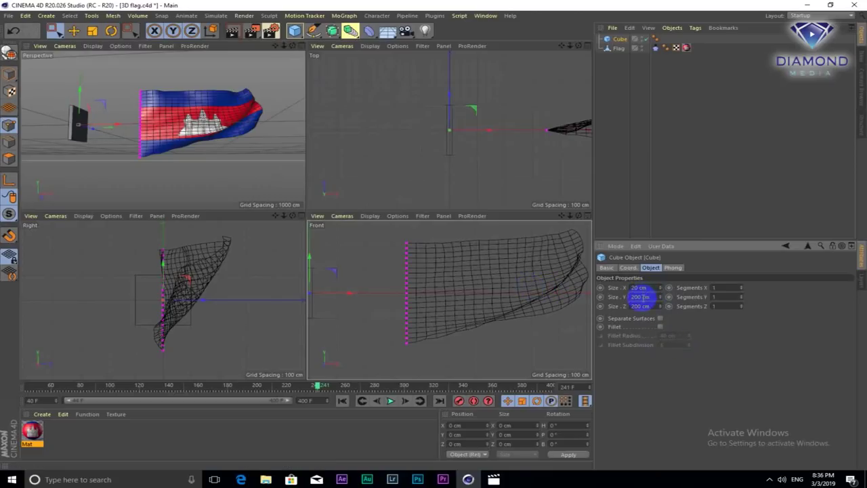
left_click(641, 306)
left_click(531, 311)
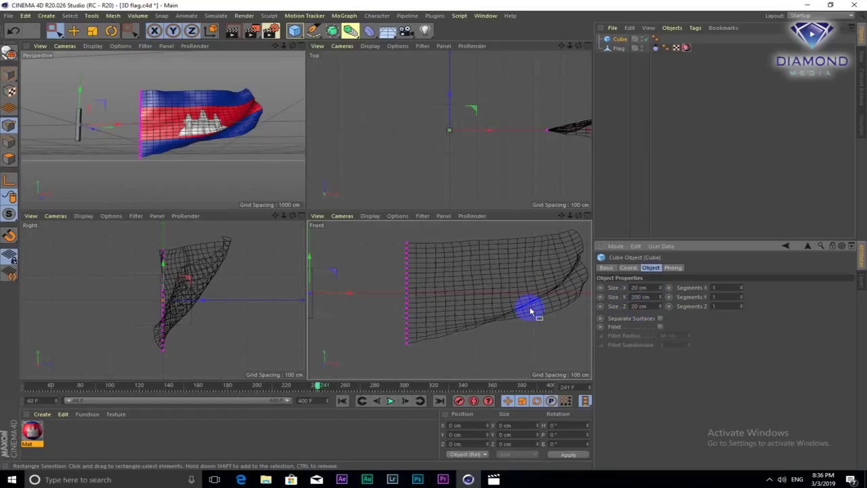
Move the cube along X until it sits against the flag's held edge
scroll(500, 133, "up", 3)
mouse_move(500, 133)
left_mouse_down()
mouse_move(480, 141)
mouse_move(498, 143)
left_mouse_up()
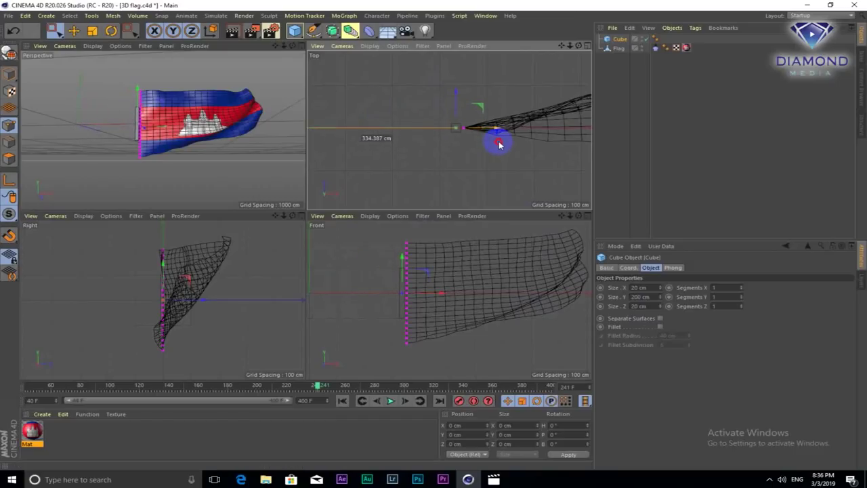
left_click(231, 144)
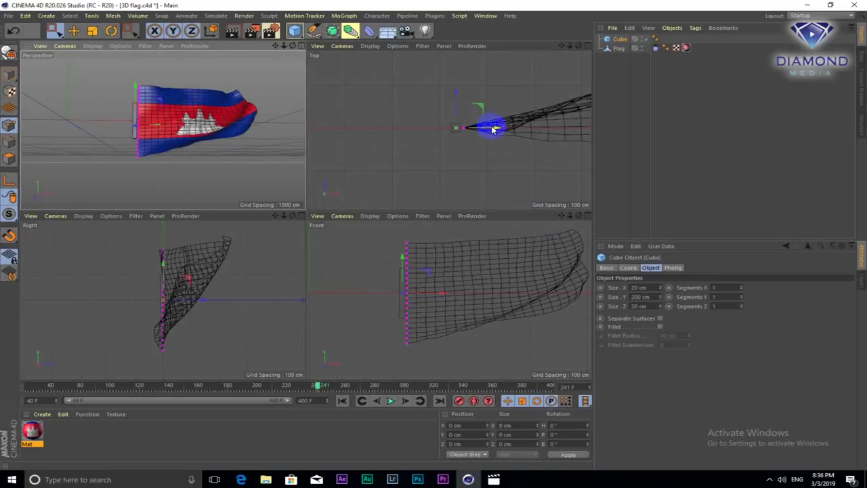
left_click_drag(486, 128, 491, 129)
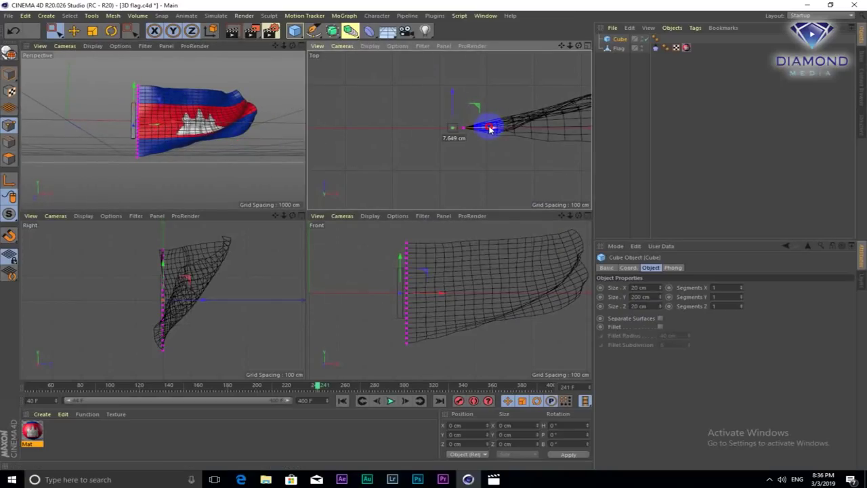
left_click_drag(491, 129, 492, 129)
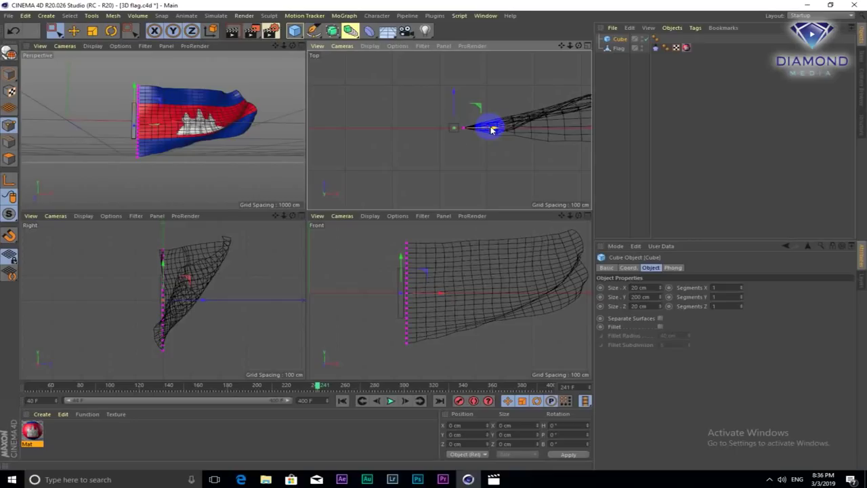
Set the cube's width and depth to 30 cm
left_click(639, 306)
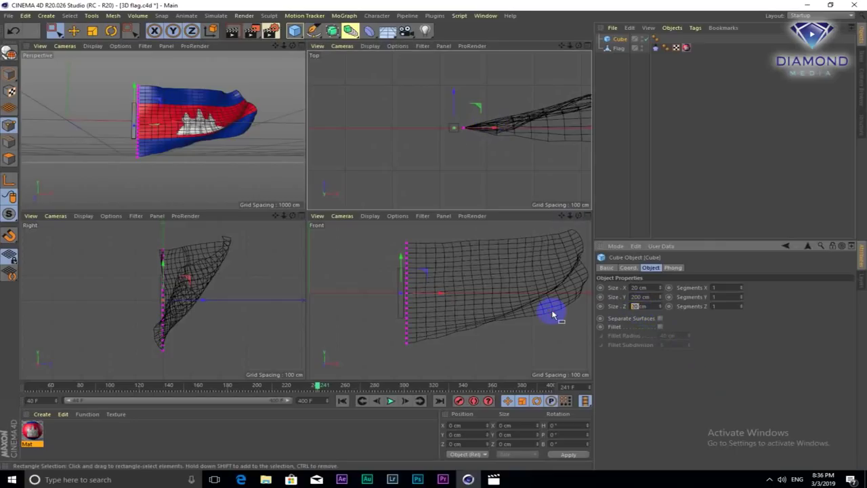
type("30")
left_click(638, 287)
type("30")
key("Return")
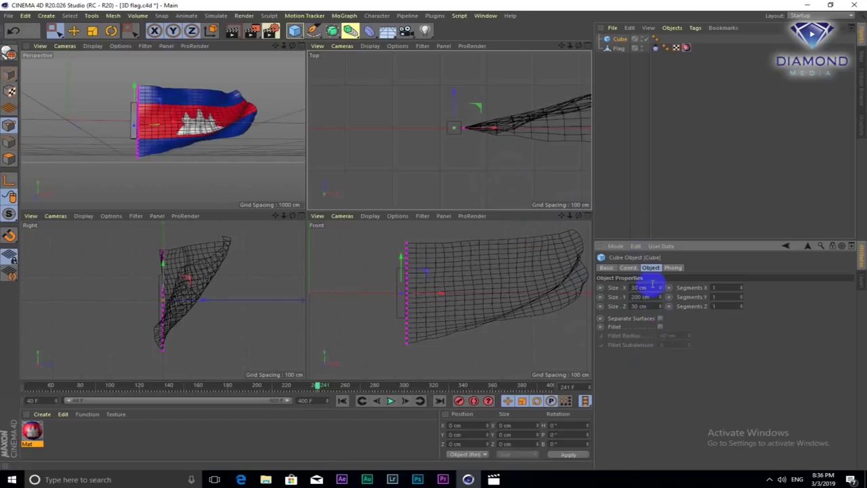
left_click_drag(662, 290, 666, 297)
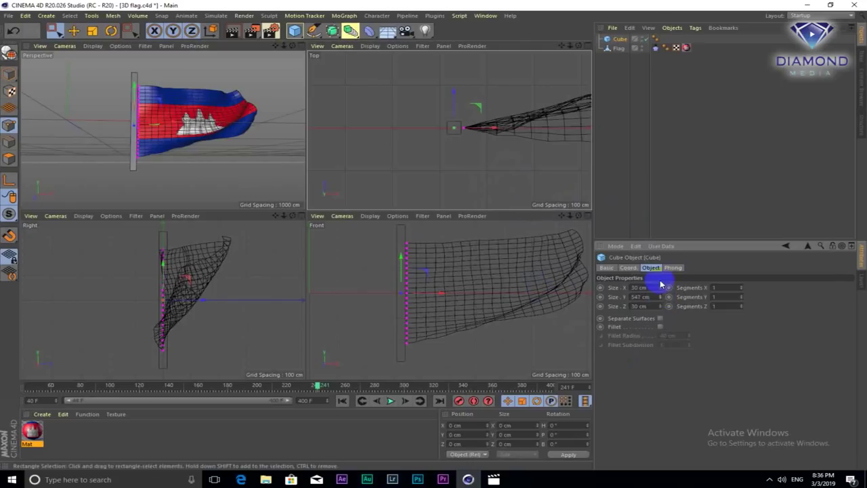
Raise the cube's Size Y toward 888 cm, lower it and align it beside the flag's edge
left_click_drag(660, 291, 659, 286)
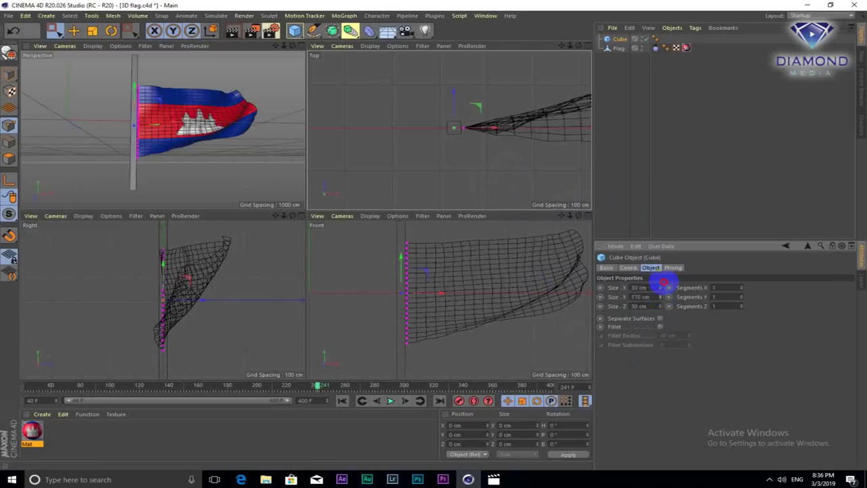
mouse_move(401, 258)
left_mouse_down()
mouse_move(402, 319)
mouse_move(405, 311)
left_mouse_up()
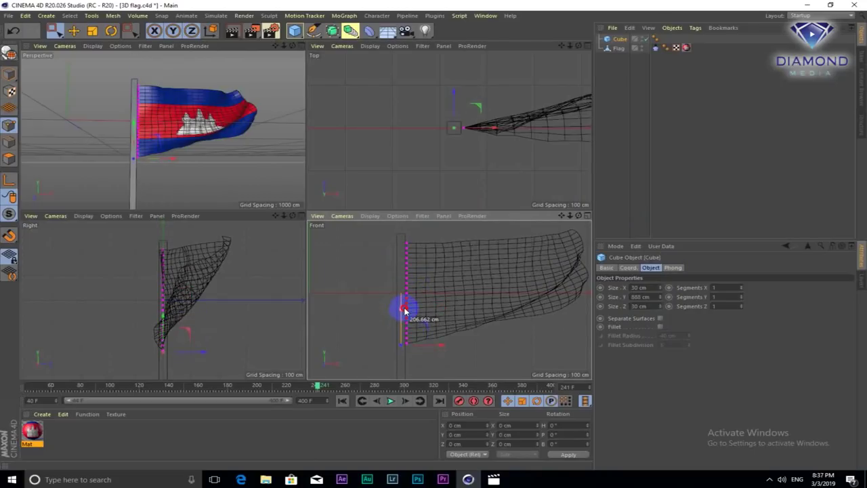
left_click_drag(501, 130, 497, 116)
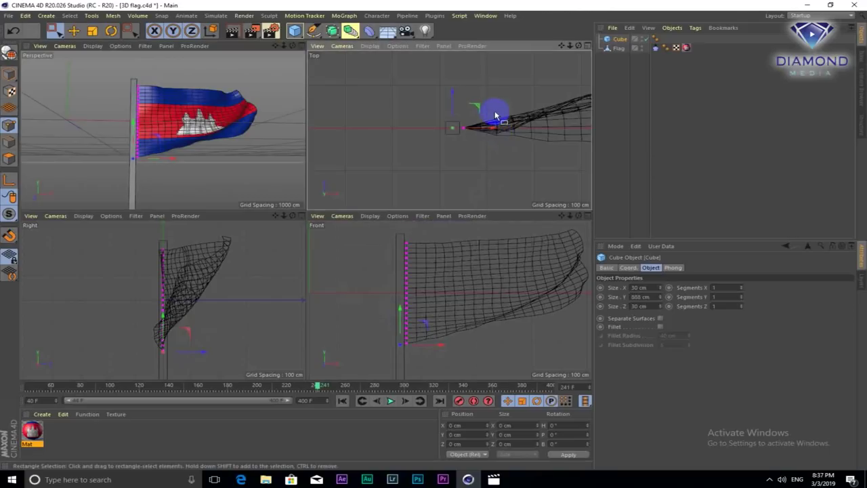
left_click_drag(495, 116, 441, 91)
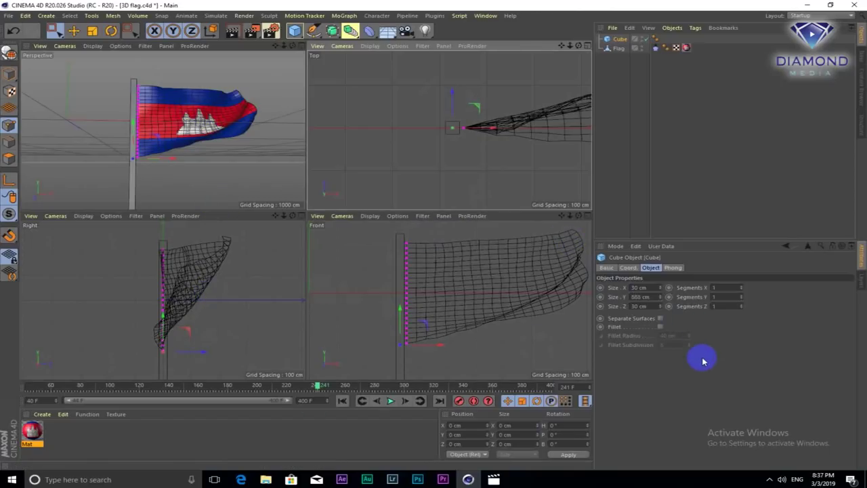
Enable Fillet on the pole cube and reduce the fillet radius to 4 cm
scroll(175, 116, "up", 3)
scroll(179, 164, "up", 3)
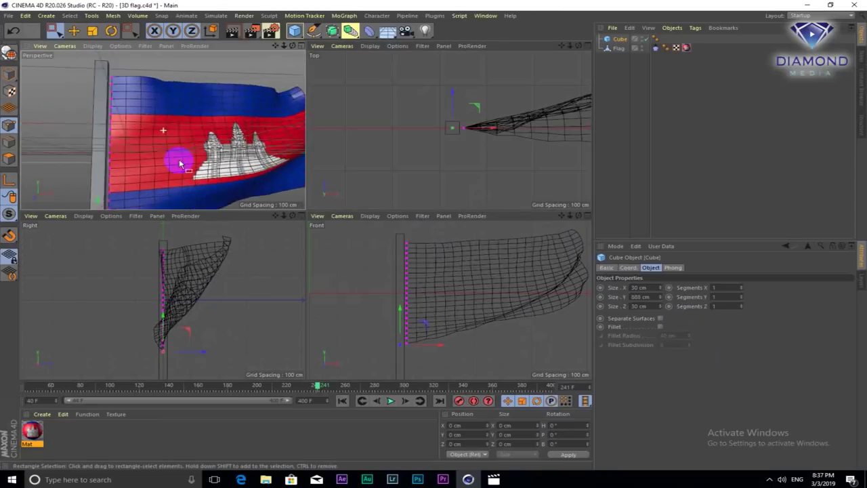
left_click_drag(179, 163, 212, 161, "alt")
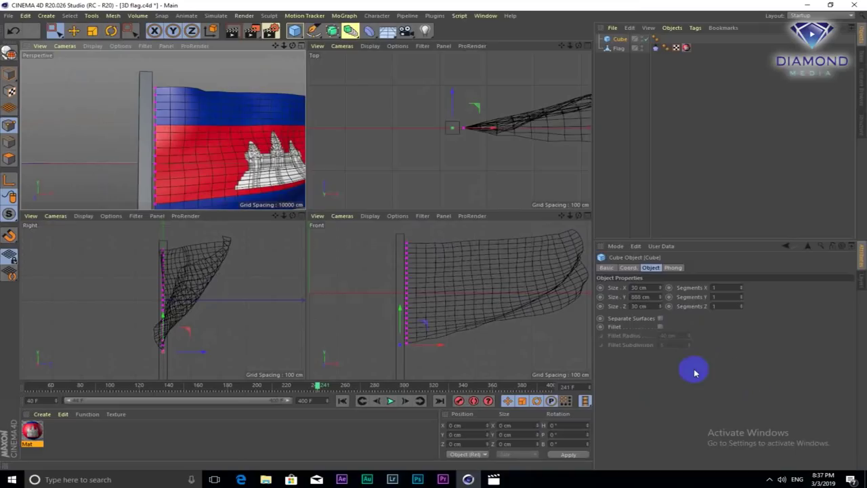
left_click(659, 328)
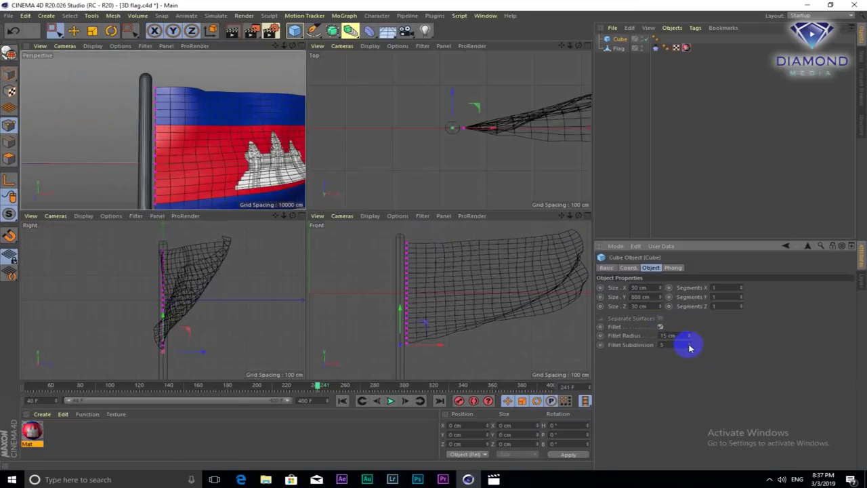
left_click_drag(690, 341, 691, 341)
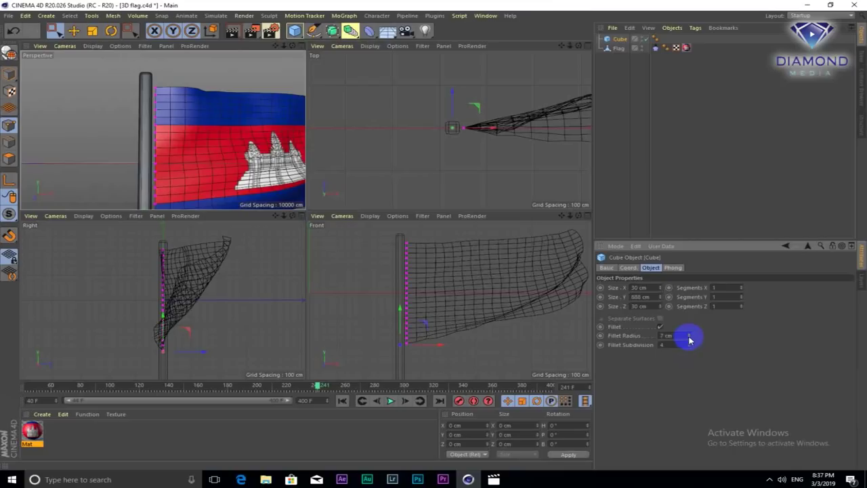
left_click_drag(690, 341, 688, 338)
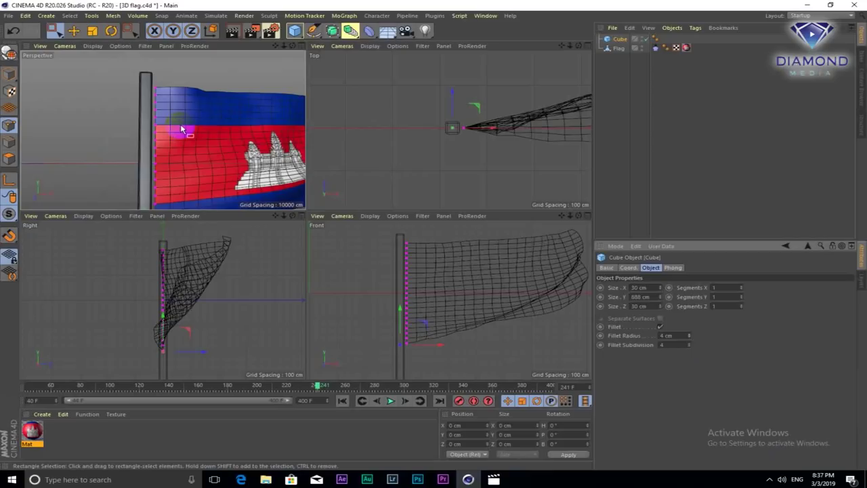
mouse_move(174, 137)
left_mouse_down("alt")
mouse_move(154, 156)
mouse_move(185, 132)
left_mouse_up("alt")
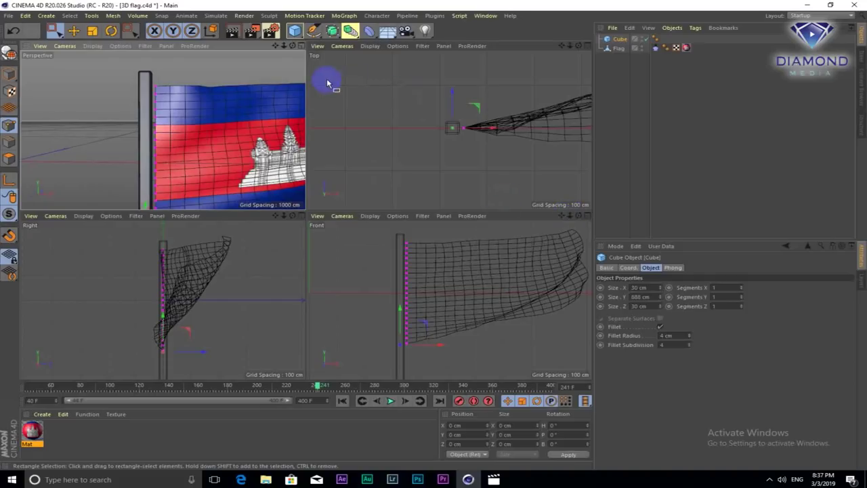
Maximize the perspective view and make the pole cube editable
left_click(302, 46)
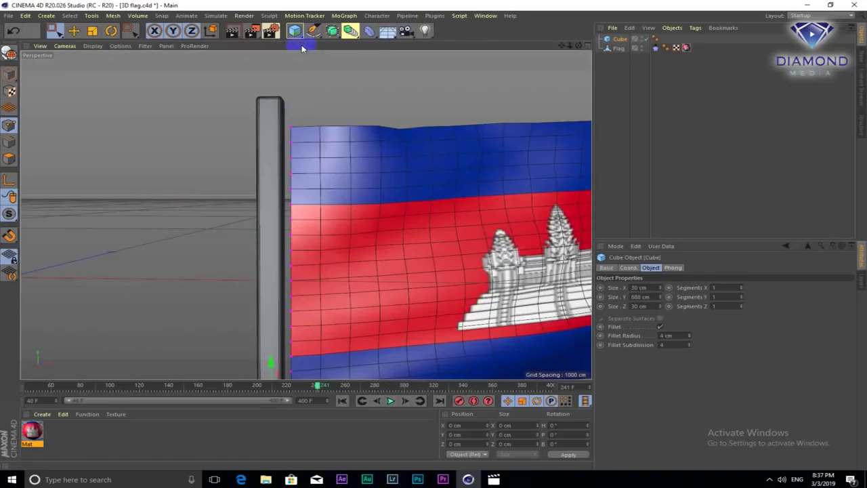
mouse_move(309, 143)
left_mouse_down("alt")
mouse_move(338, 242)
mouse_move(333, 319)
mouse_move(345, 296)
mouse_move(298, 271)
mouse_move(277, 217)
mouse_move(284, 198)
mouse_move(304, 169)
mouse_move(425, 131)
left_mouse_up("alt")
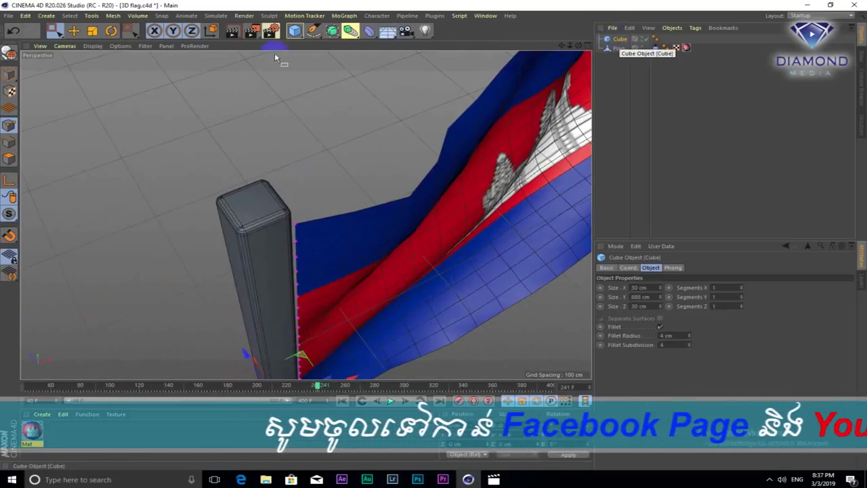
left_click(9, 54)
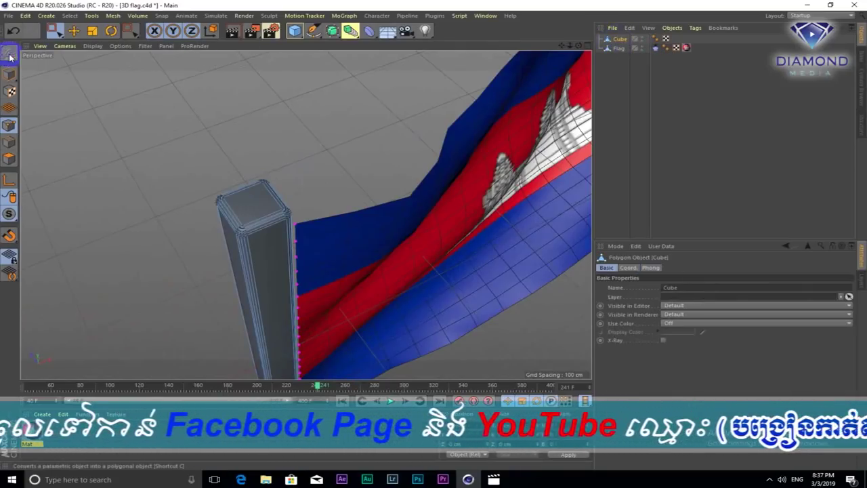
Select the Cube, settle into Polygons mode, and bring up the modelling commands
left_click(9, 159)
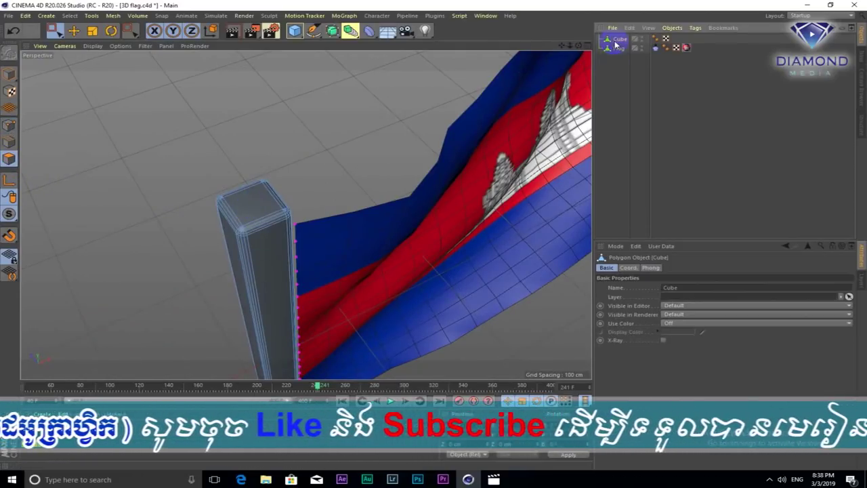
left_click(235, 228)
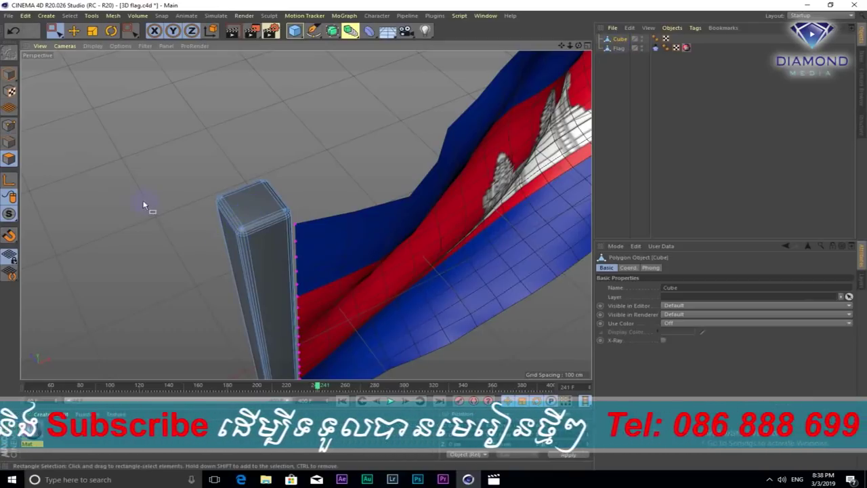
left_click(265, 255)
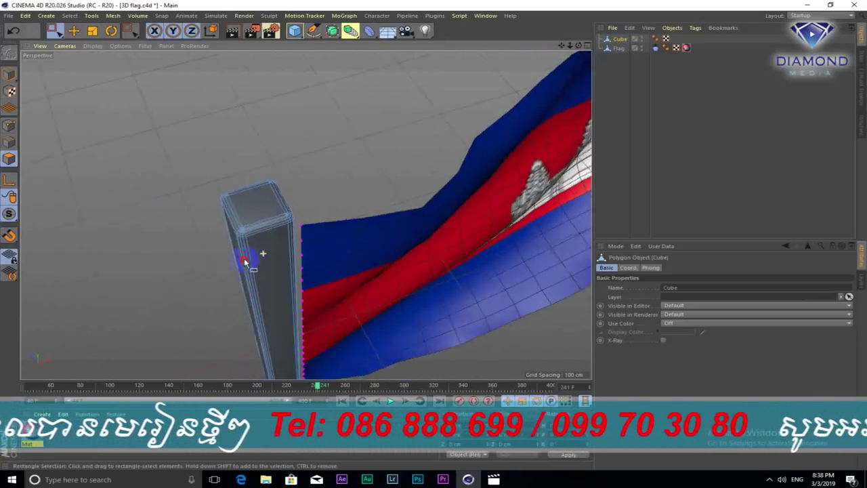
left_click_drag(265, 255, 229, 262, "alt")
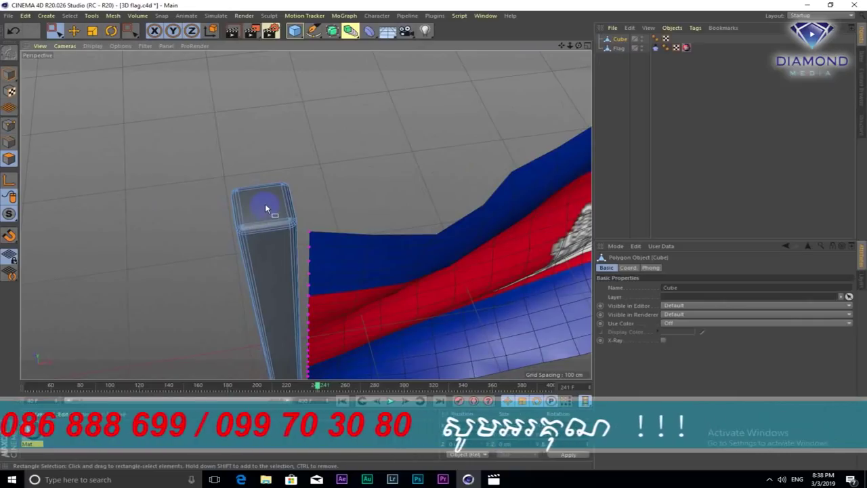
left_click(617, 40)
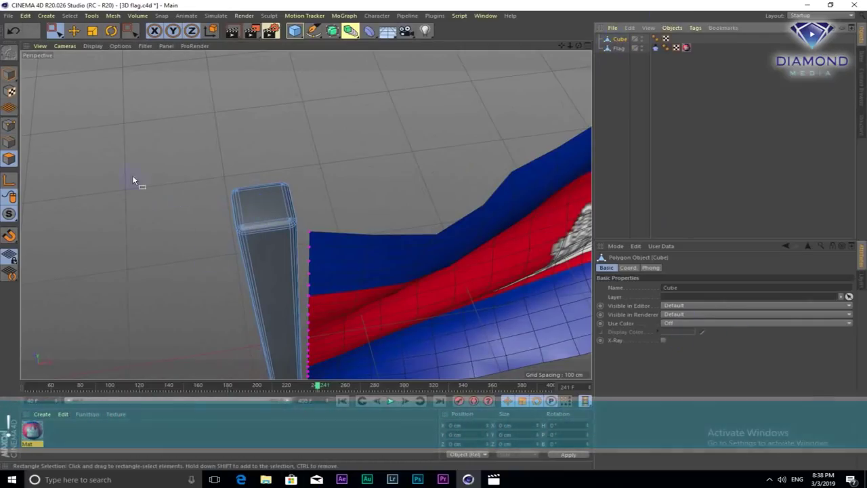
left_click(9, 126)
left_click(9, 73)
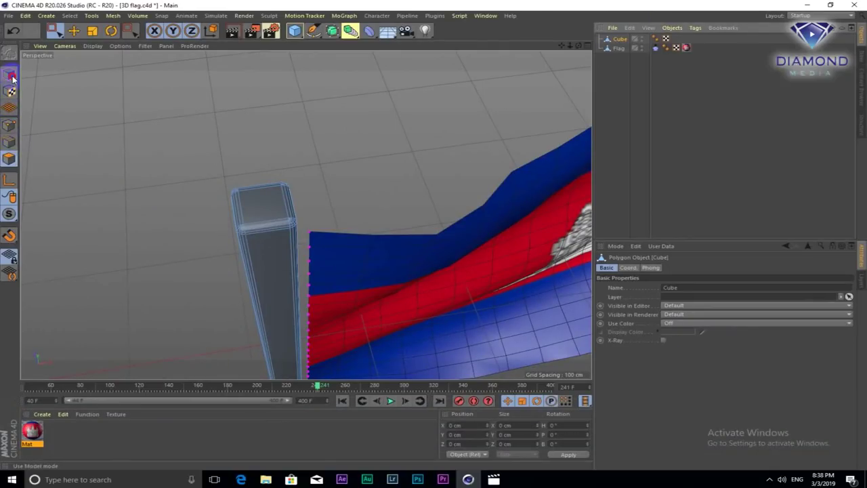
left_click(9, 159)
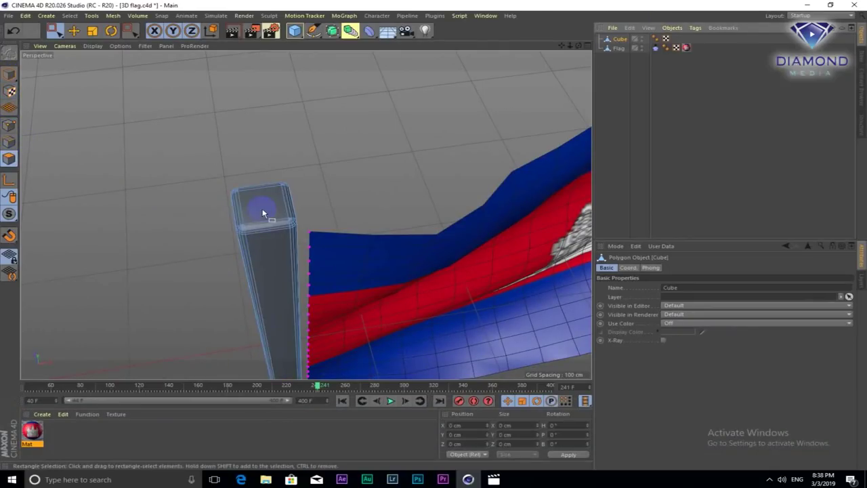
right_click(261, 212)
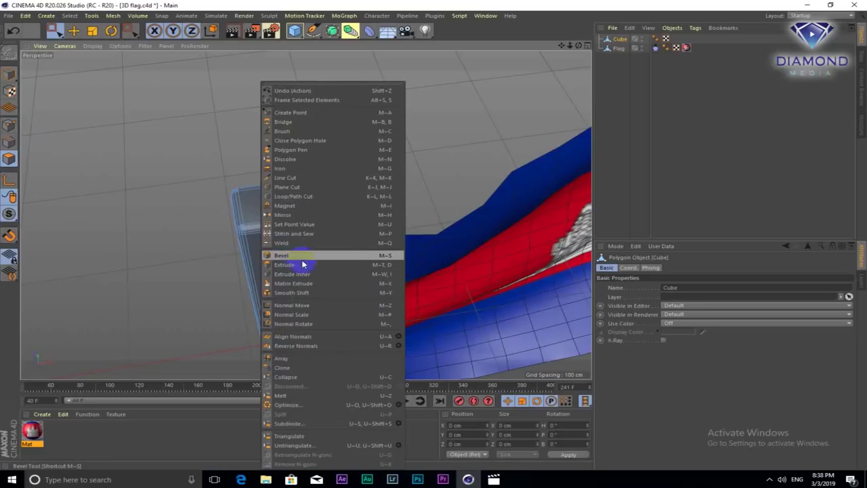
Select the pole's top face and extrude it upward into a short cap
left_click(290, 263)
left_click(269, 204)
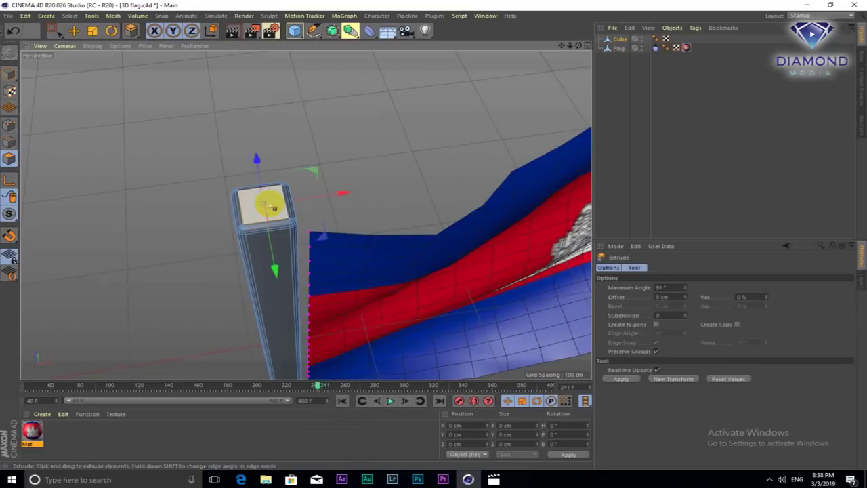
left_click_drag(288, 247, 328, 234, "alt")
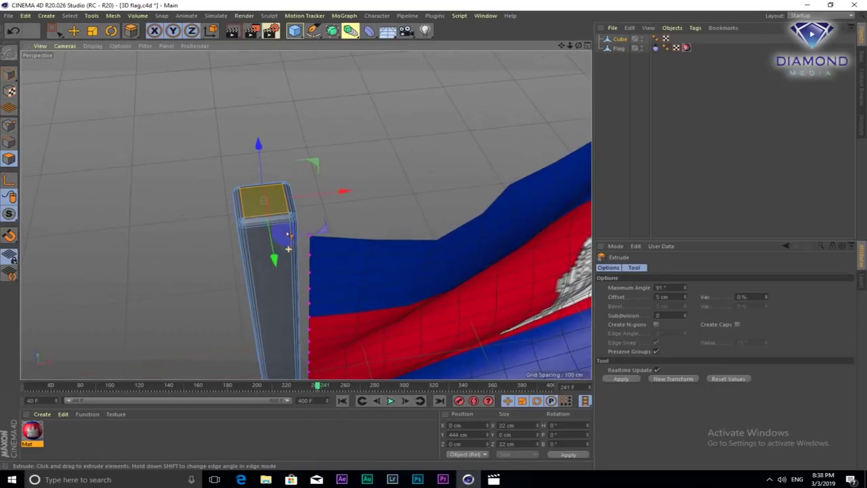
middle_click(336, 232)
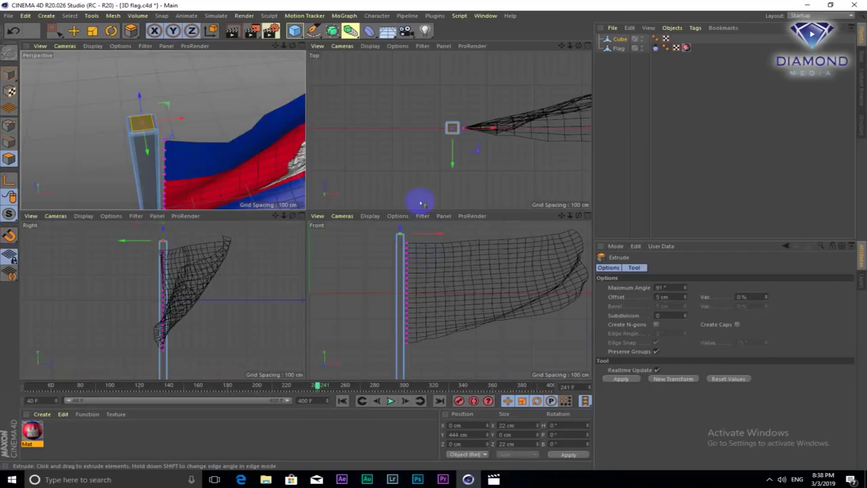
scroll(455, 133, "up", 1)
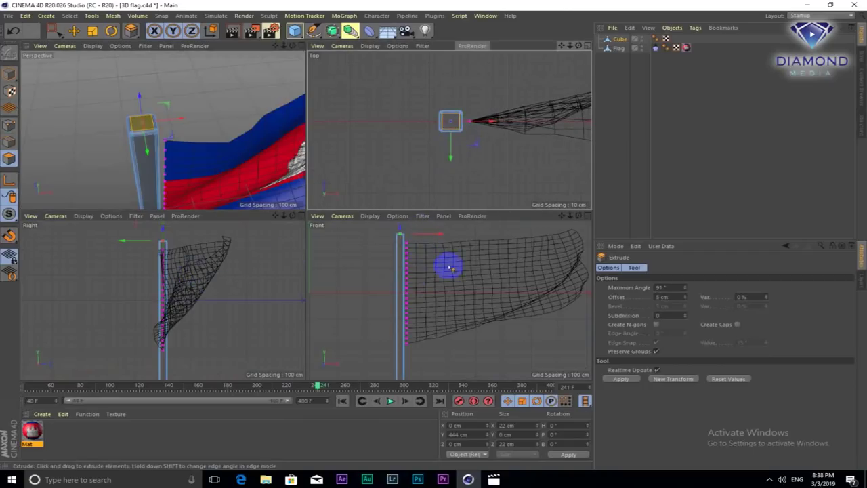
scroll(441, 266, "up", 3)
middle_click_drag(441, 265, 436, 329)
scroll(426, 304, "up", 2)
scroll(458, 290, "up", 2)
scroll(458, 290, "up", 2)
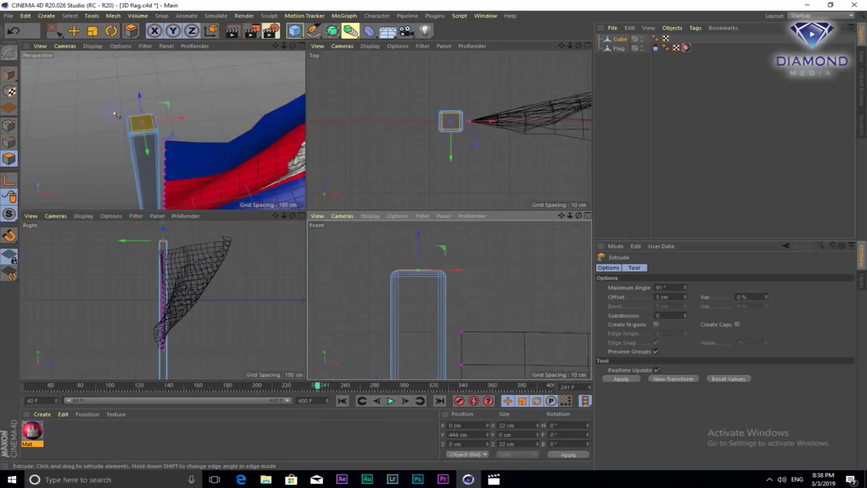
scroll(115, 114, "up", 2)
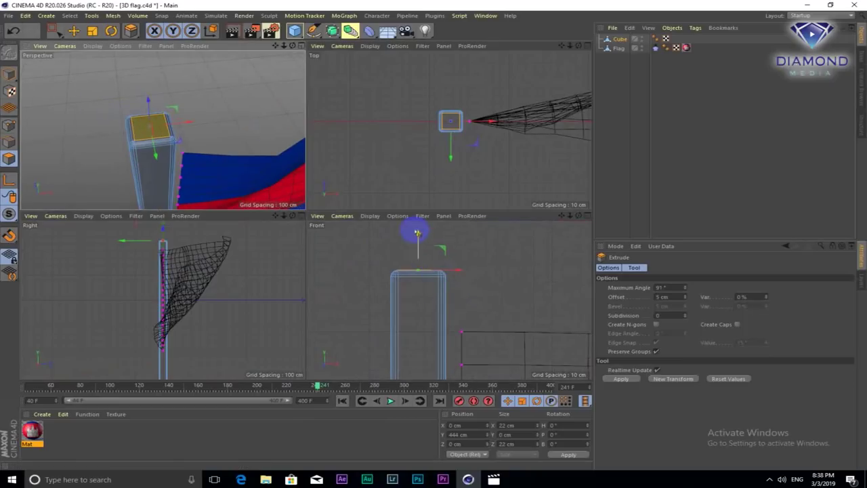
left_click_drag(417, 236, 433, 235)
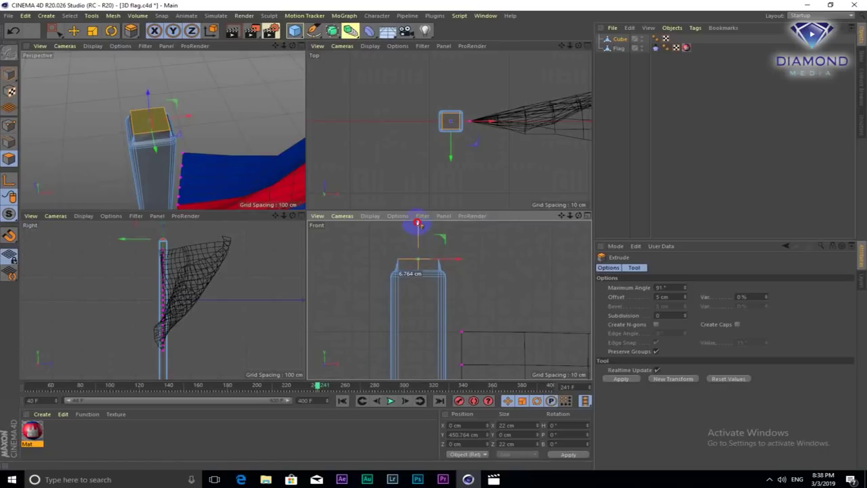
Readjust the cap's height after undoing one extrusion, then choose Extrude Inner
left_click_drag(189, 101, 161, 93, "alt")
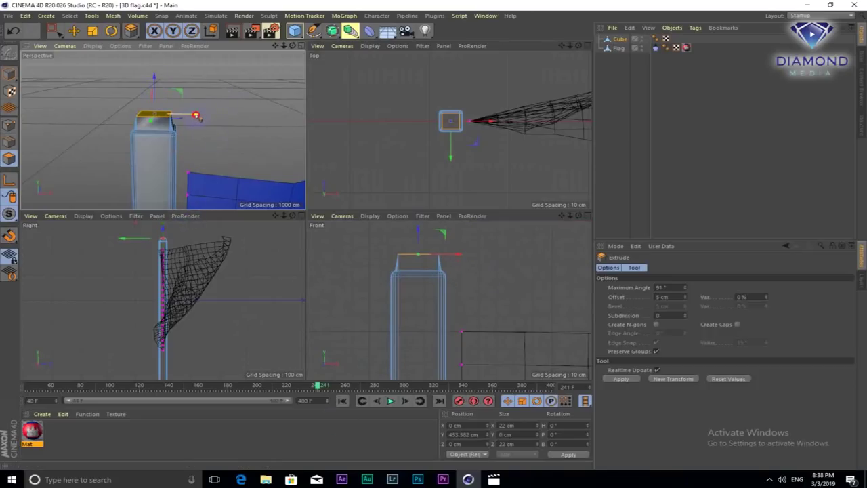
left_click_drag(196, 116, 194, 113)
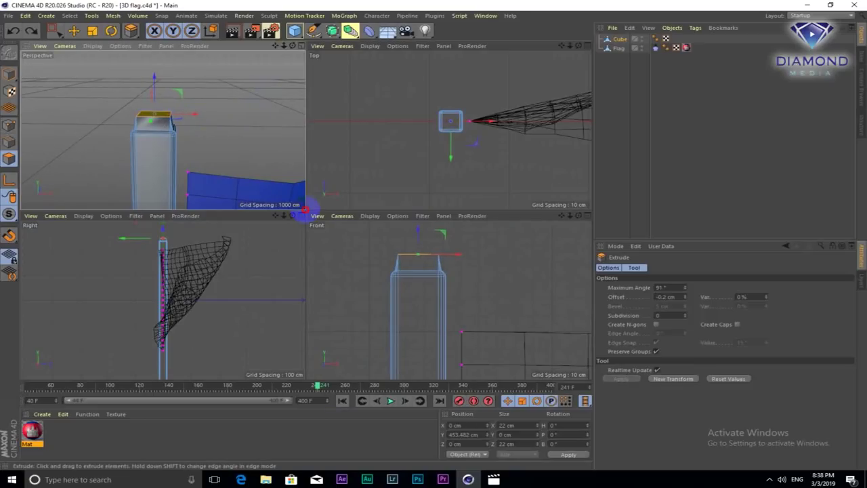
key("ctrl+z")
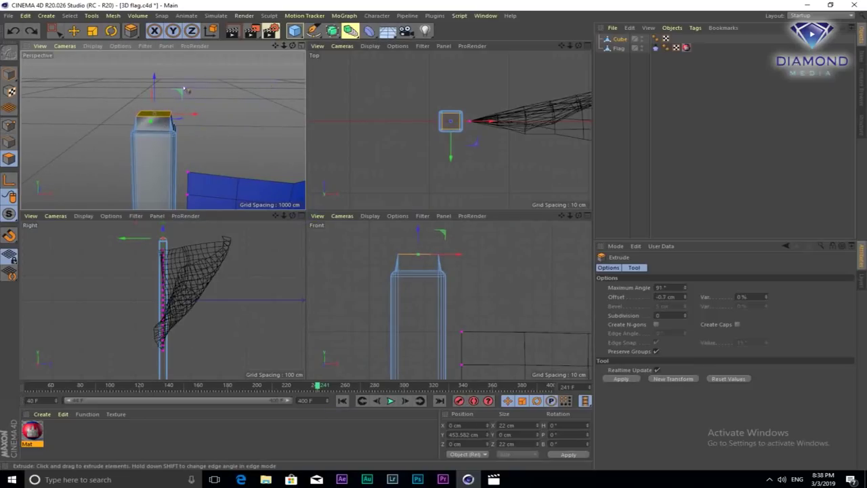
left_click_drag(182, 90, 203, 100)
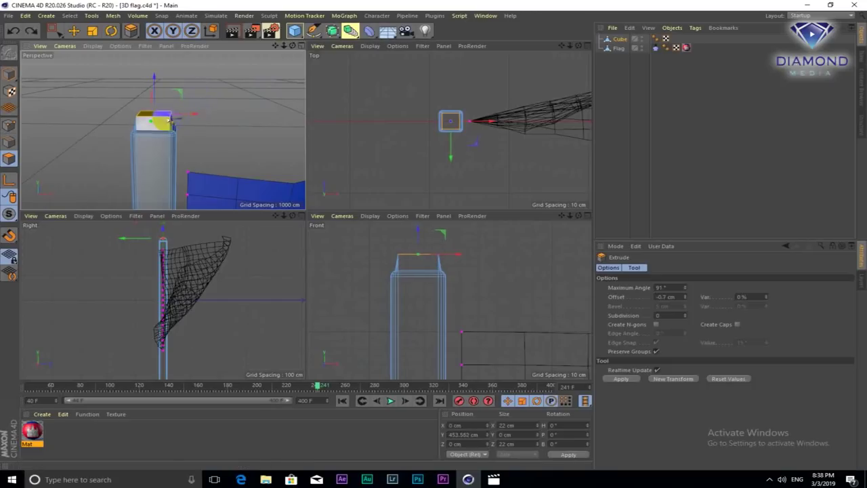
left_click_drag(180, 120, 217, 121)
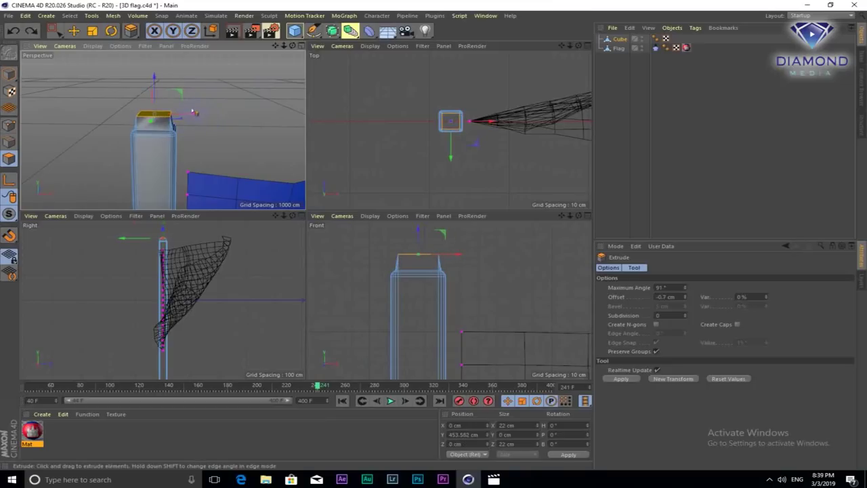
scroll(196, 121, "up", 3)
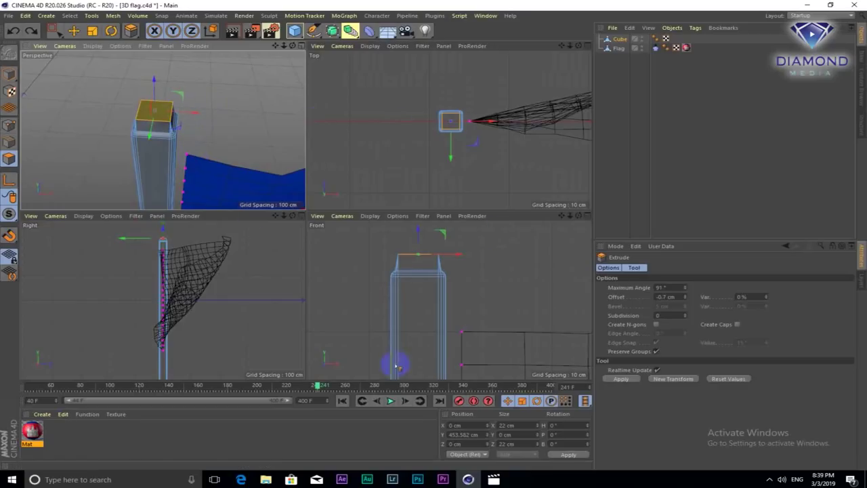
right_click(161, 112)
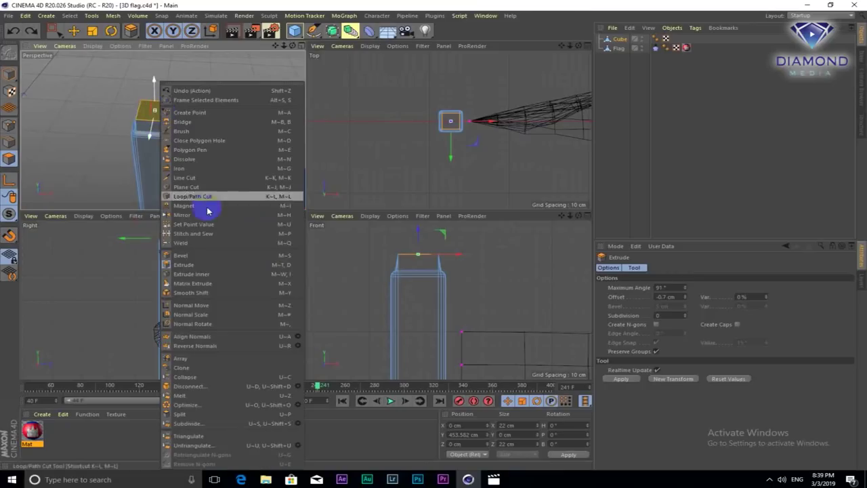
left_click(196, 274)
Inset the pole's top face and raise it upward
left_click_drag(267, 122, 305, 210)
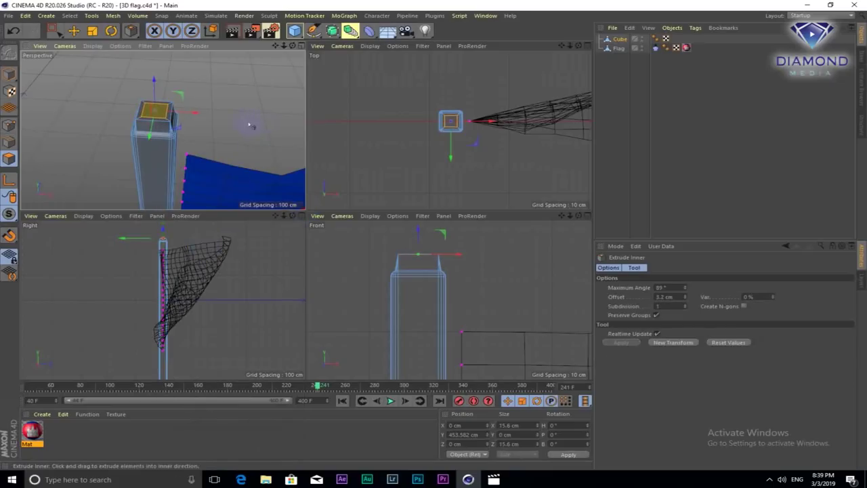
mouse_move(156, 82)
left_mouse_down()
mouse_move(157, 67)
mouse_move(193, 72)
mouse_move(196, 116)
left_mouse_up()
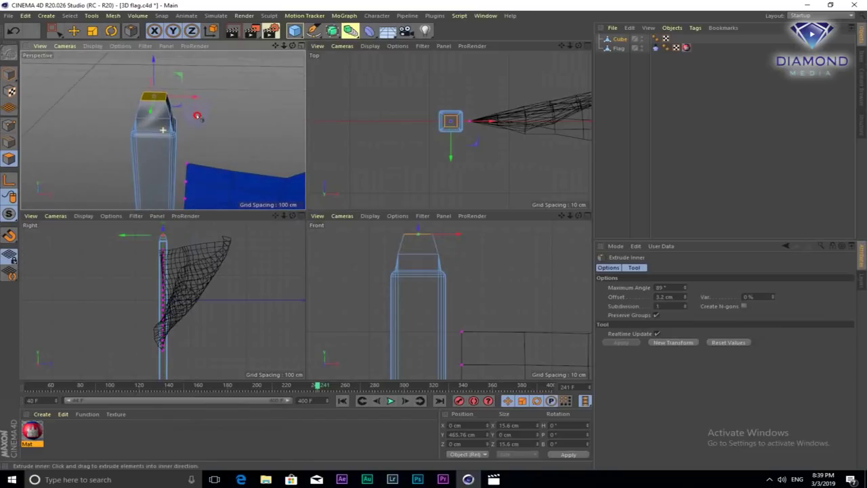
left_click_drag(157, 70, 158, 71)
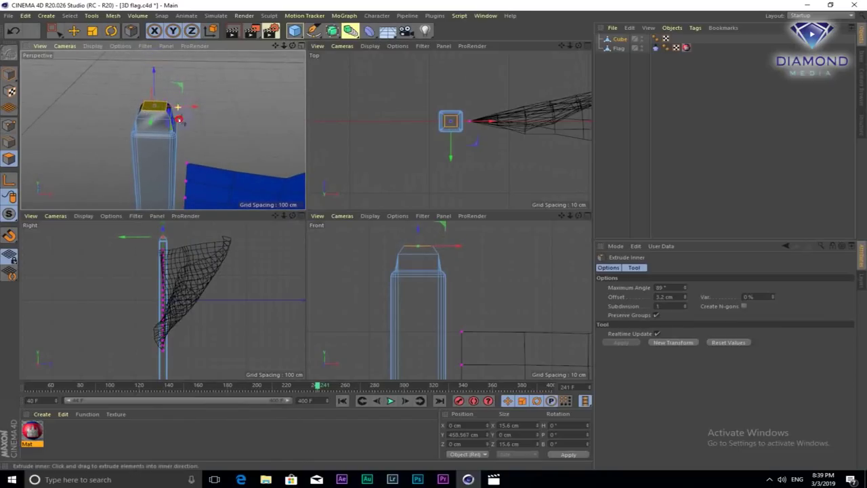
Extrude Inner the top face outward by -6.4 cm to 28.4 cm square and pull it up
right_click(157, 108)
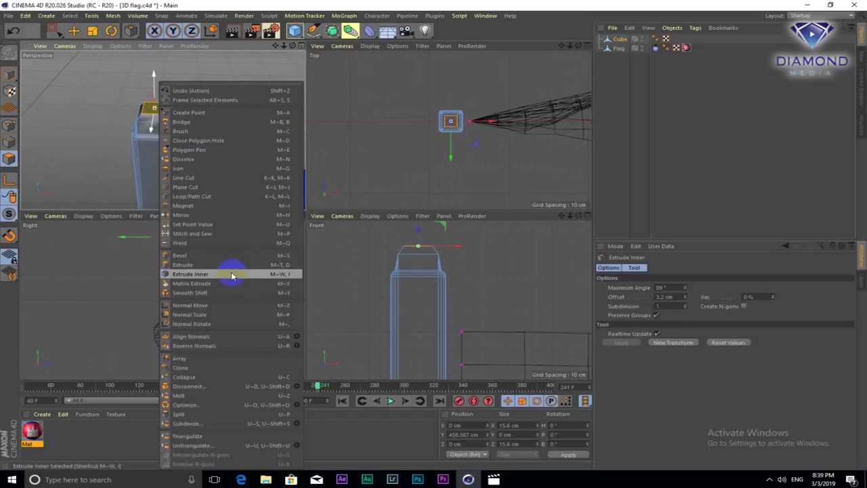
left_click(230, 274)
mouse_move(303, 208)
left_mouse_down()
mouse_move(247, 145)
mouse_move(248, 118)
left_mouse_up()
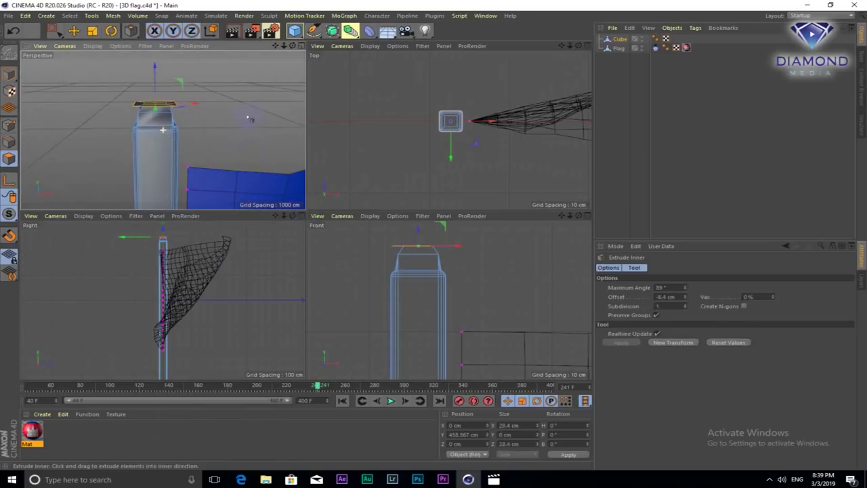
left_click_drag(158, 74, 158, 53)
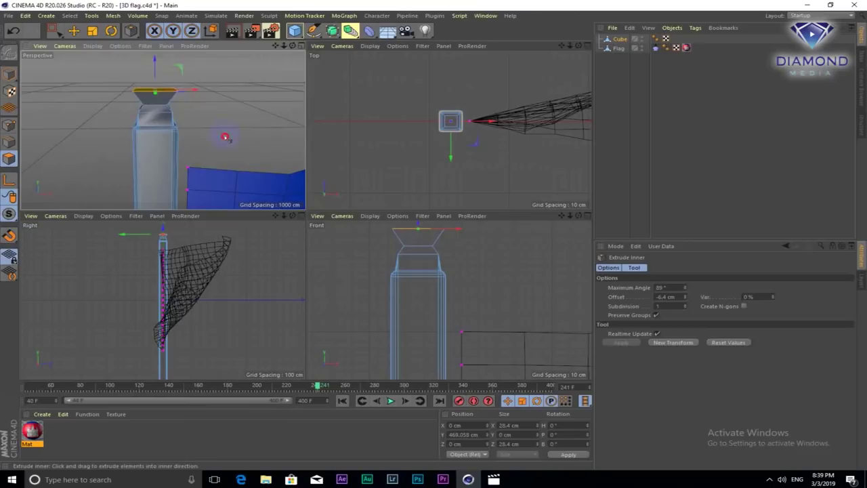
left_click_drag(225, 138, 185, 124, "alt")
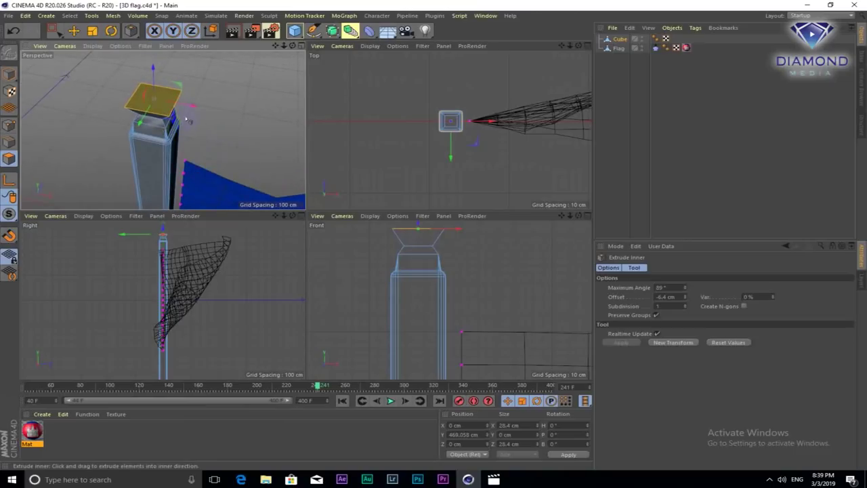
left_click(168, 102)
right_click(168, 102)
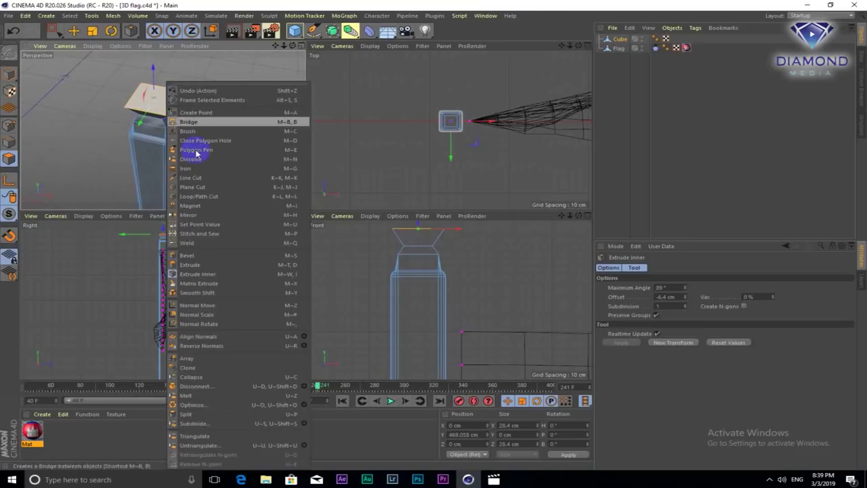
Try Bevel and then Extrude on the flared top face
left_click(198, 256)
left_click(169, 102)
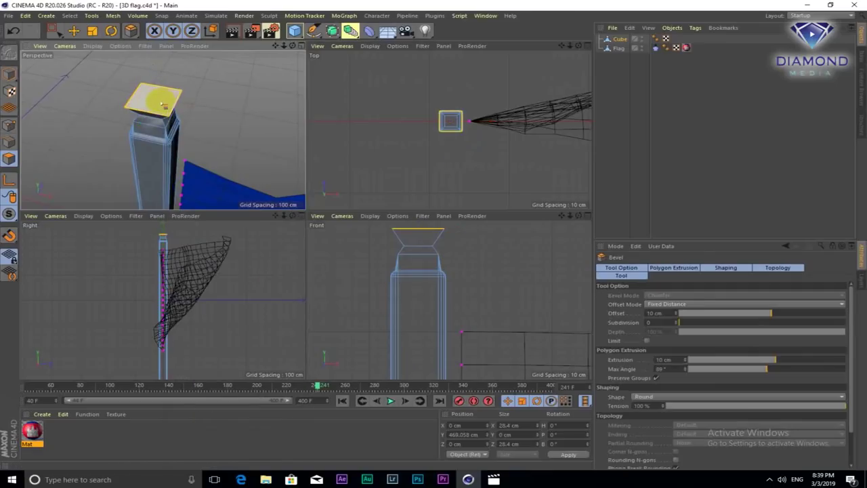
right_click(157, 88)
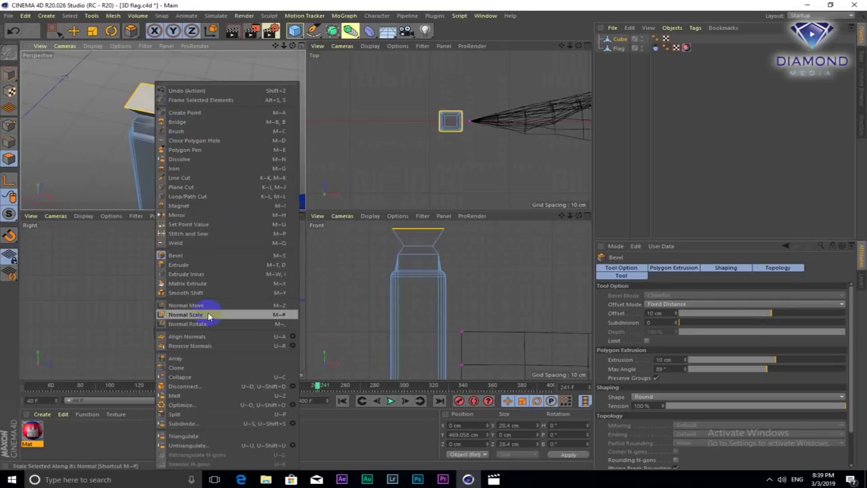
left_click(207, 270)
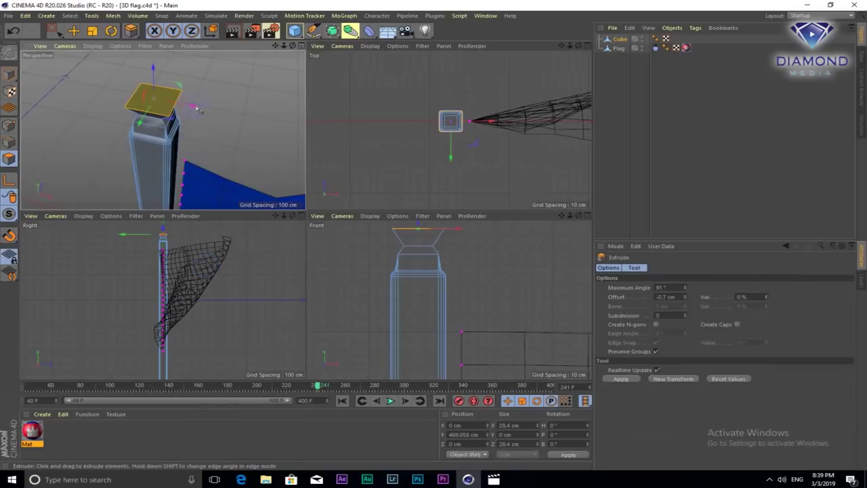
left_click_drag(227, 112, 163, 77, "alt")
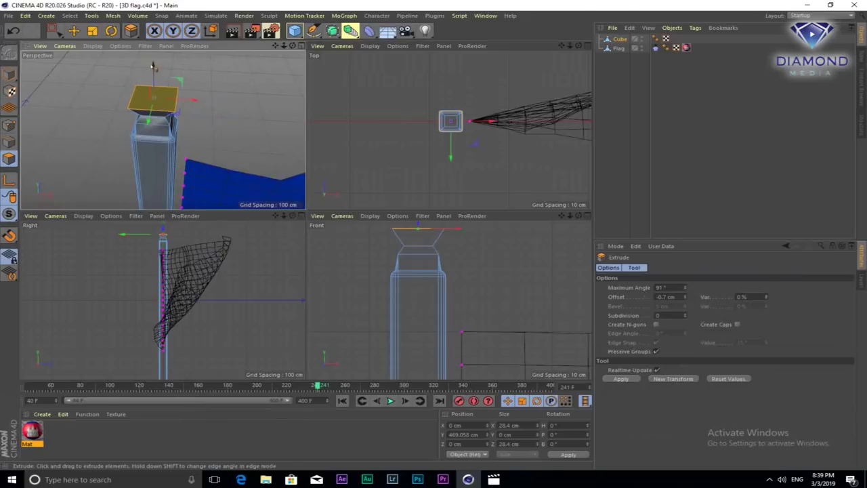
Inset the top face 0.3 cm with Extrude Inner to 27.8 cm square and raise it slightly
right_click(168, 88)
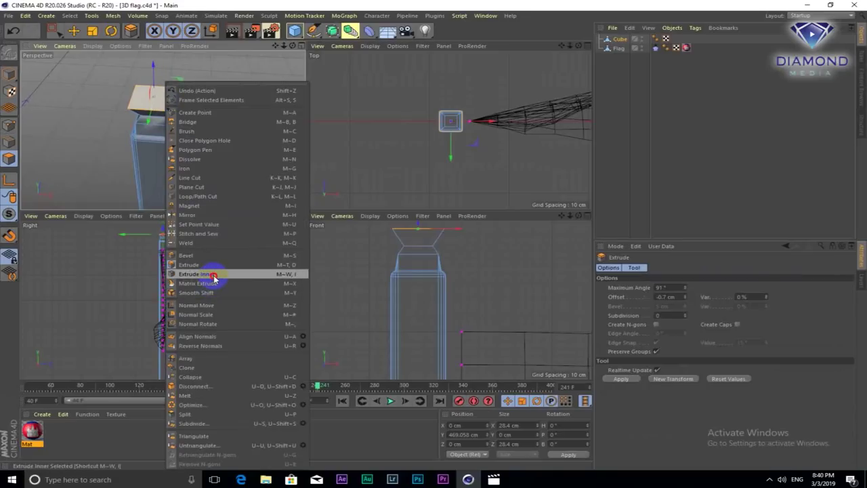
left_click(213, 278)
left_click(301, 204)
mouse_move(161, 68)
left_mouse_down("alt")
mouse_move(203, 89)
mouse_move(163, 131)
left_mouse_up("alt")
left_click_drag(160, 80, 160, 76)
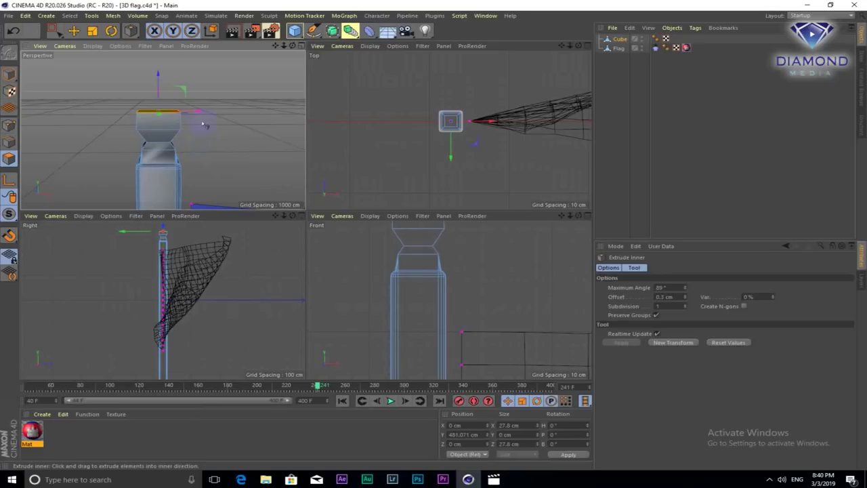
mouse_move(203, 124)
left_mouse_down("alt")
mouse_move(188, 155)
mouse_move(208, 129)
left_mouse_up("alt")
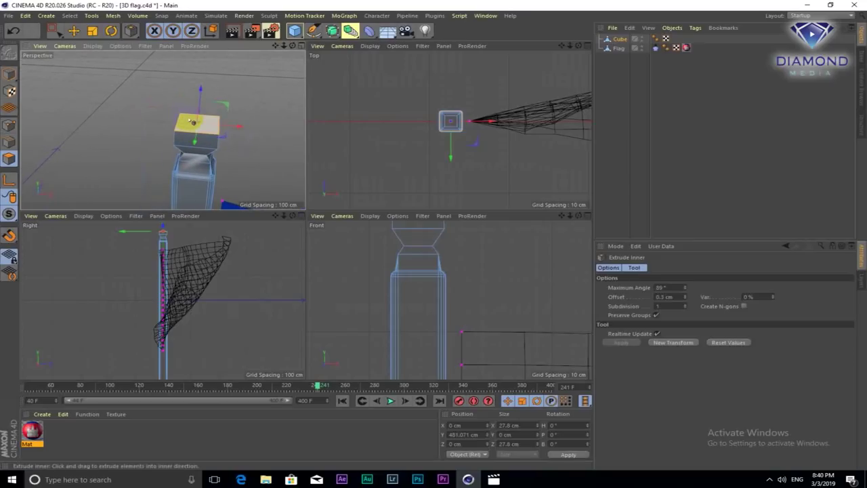
Inset the pole's top polygon several times with Extrude Inner
right_click(212, 126)
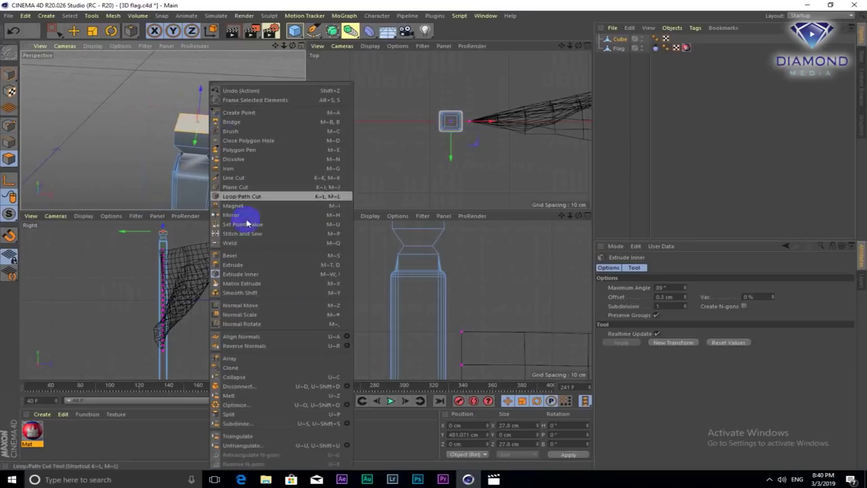
left_click(249, 266)
left_click_drag(286, 119, 305, 209)
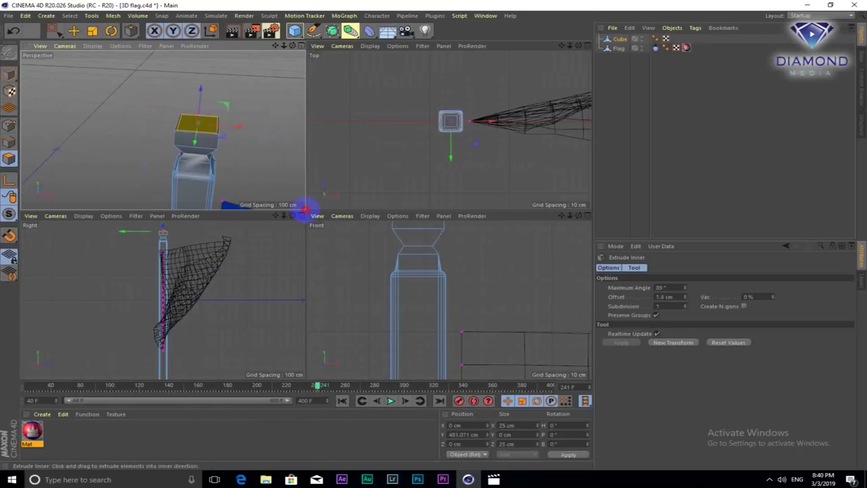
left_click_drag(202, 85, 230, 88)
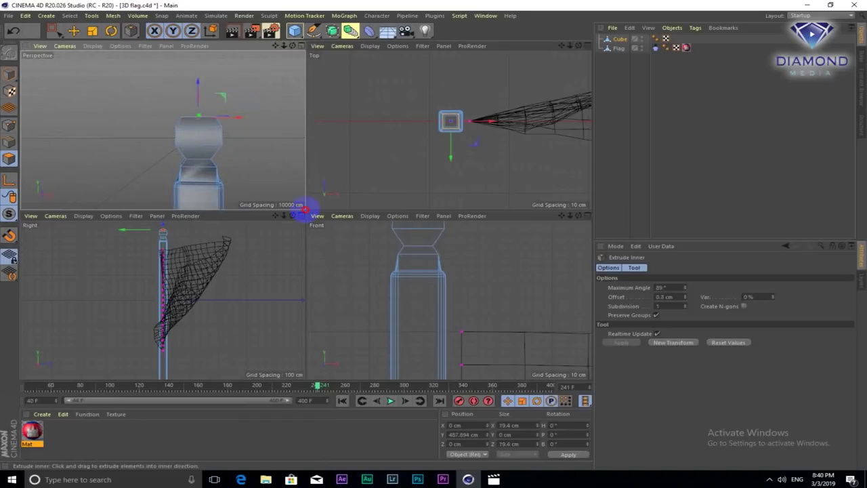
left_click_drag(166, 101, 165, 132, "alt")
left_click_drag(199, 83, 204, 70)
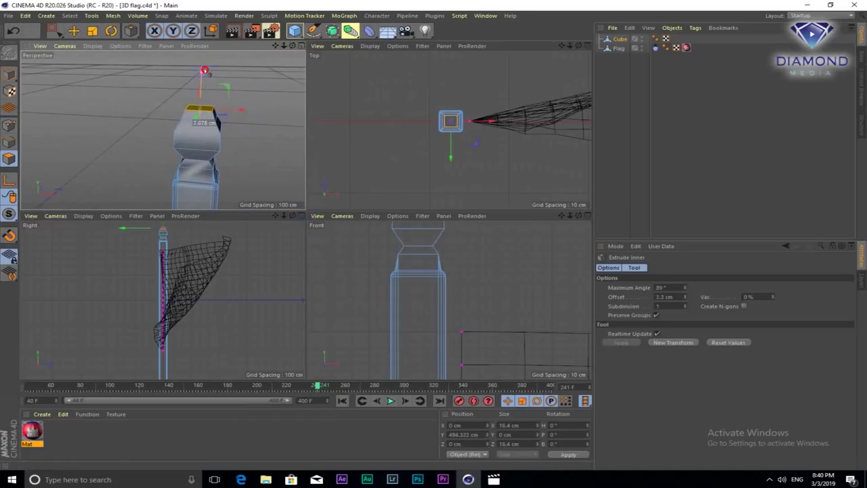
mouse_move(240, 135)
left_mouse_down("alt")
mouse_move(188, 128)
mouse_move(193, 112)
left_mouse_up("alt")
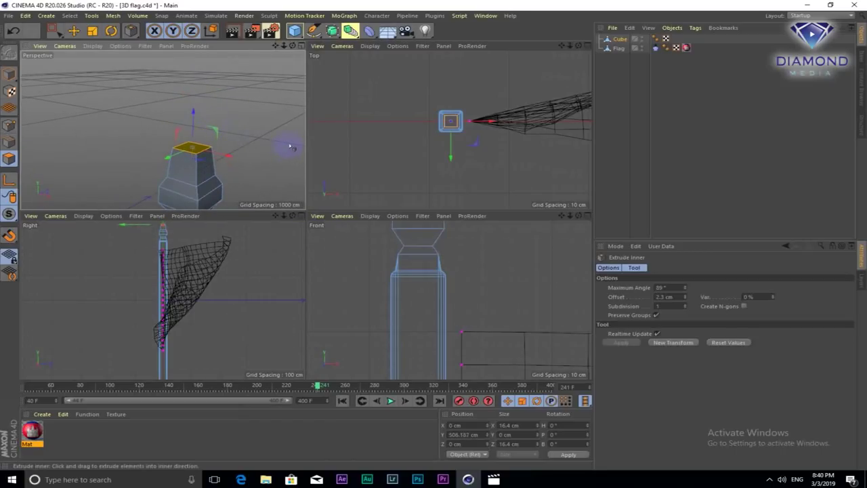
Inset and raise the top face along Y into a tapering spire with a 3.4 cm tip
left_click_drag(304, 207, 309, 207)
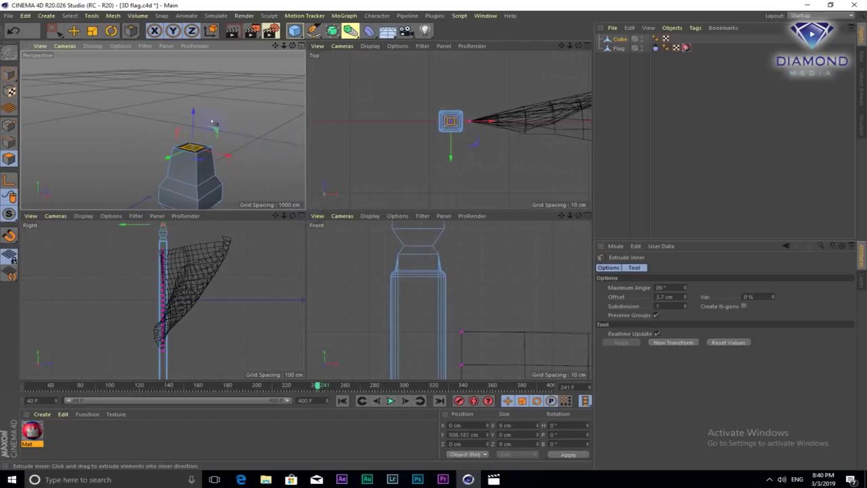
left_click_drag(212, 122, 211, 86)
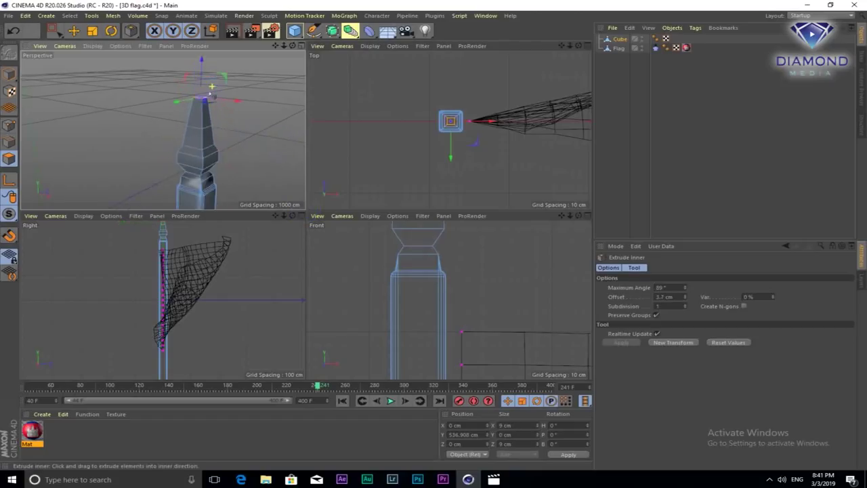
scroll(264, 138, "down", 3)
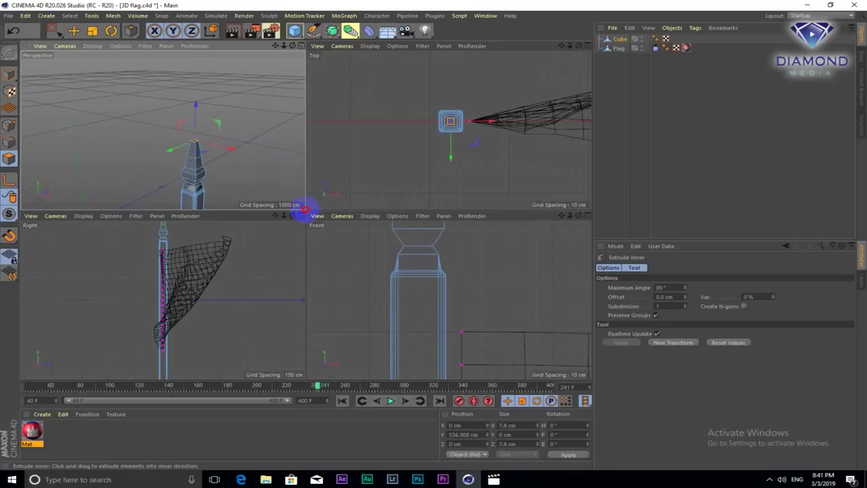
left_click_drag(202, 116, 201, 72)
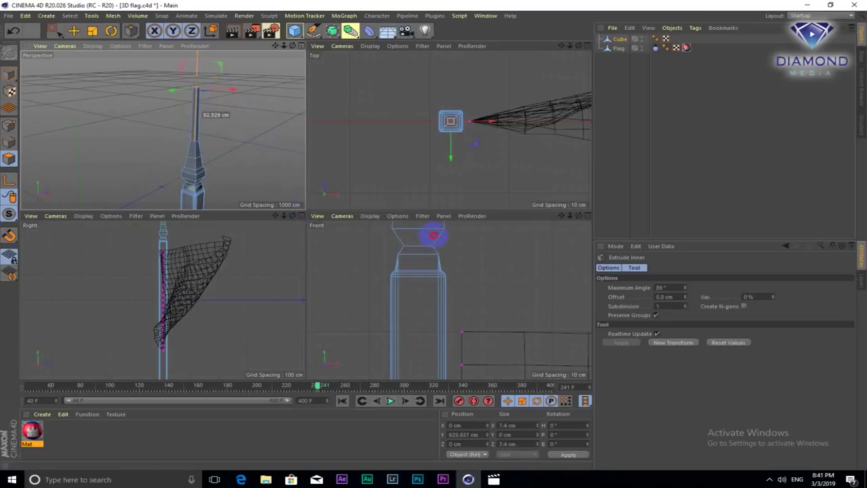
key("ctrl+z")
left_click(305, 208)
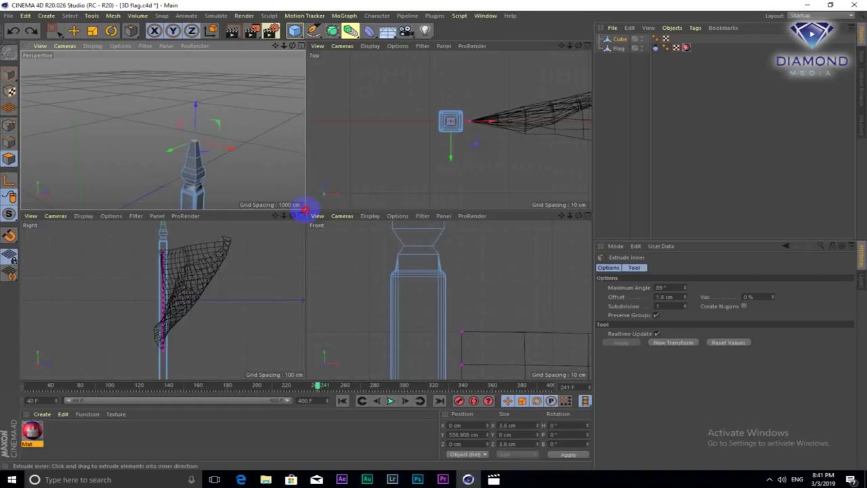
mouse_move(215, 125)
left_mouse_down()
mouse_move(234, 171)
mouse_move(238, 87)
mouse_move(271, 93)
mouse_move(269, 107)
left_mouse_up()
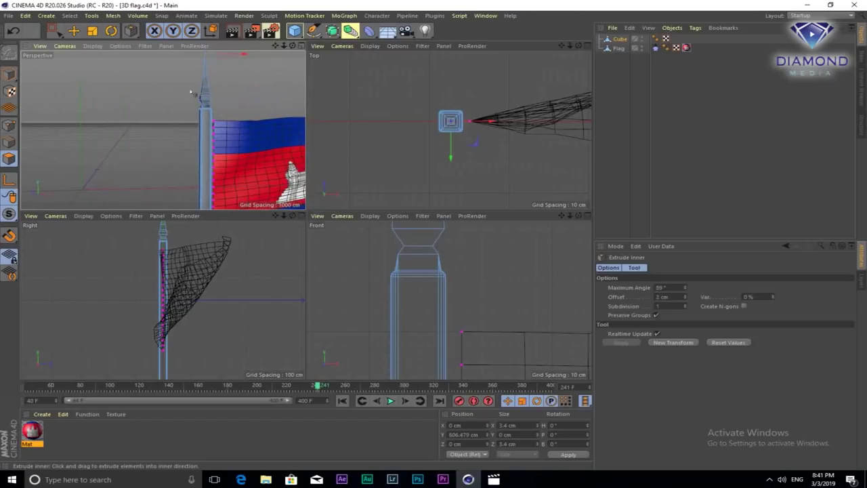
Switch to Model mode and maximise the Perspective view to inspect the spire and flag
left_click(9, 74)
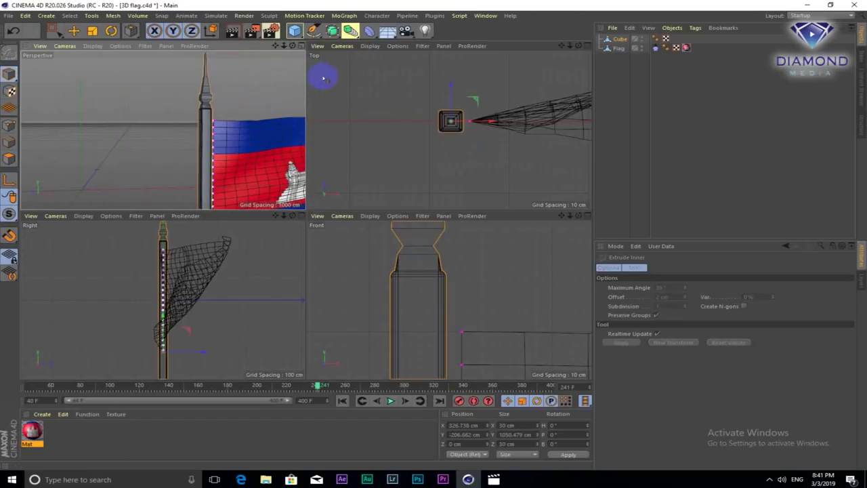
left_click(301, 50)
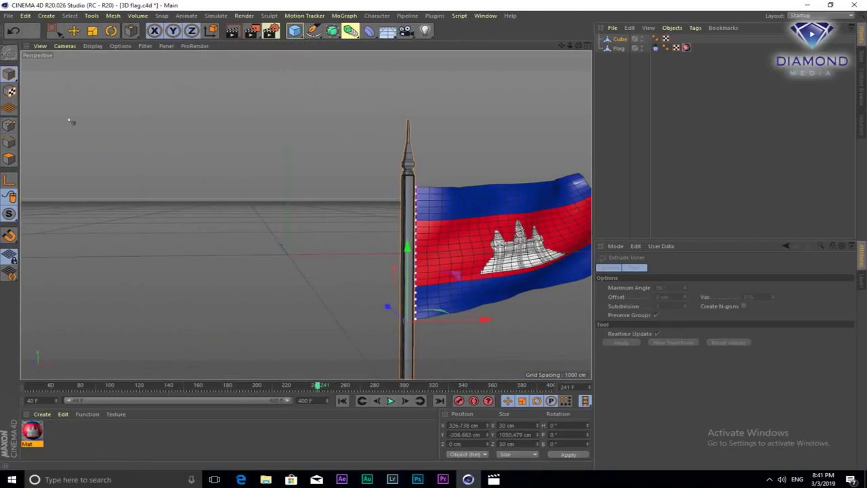
left_click(10, 158)
middle_click_drag(522, 169, 345, 143, "alt")
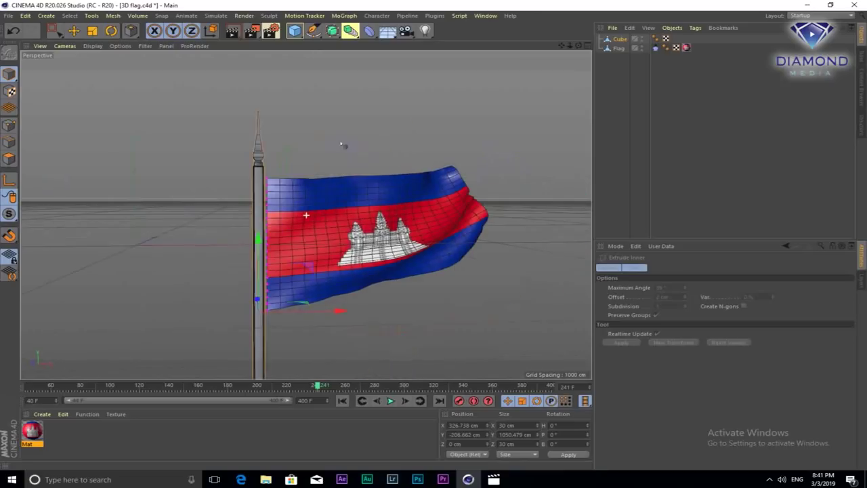
Pick the Move tool, recentre the flag, restore four views, and maximise the Front view
left_click(76, 32)
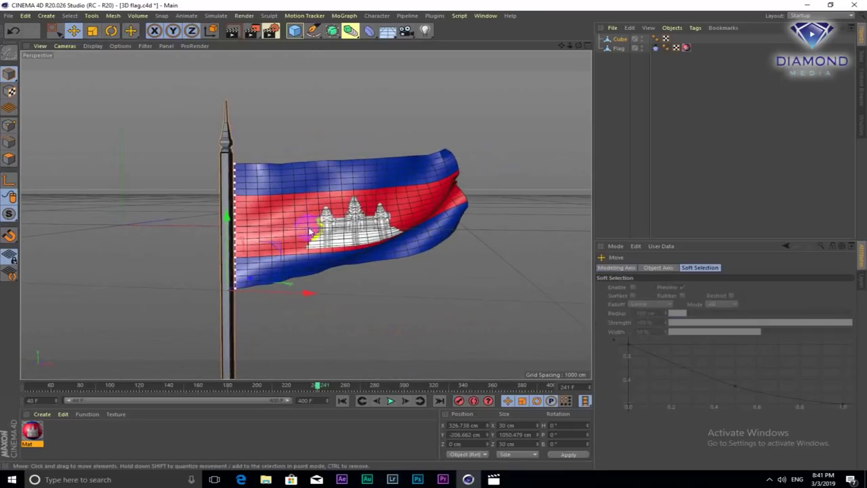
middle_click_drag(310, 232, 362, 223, "alt")
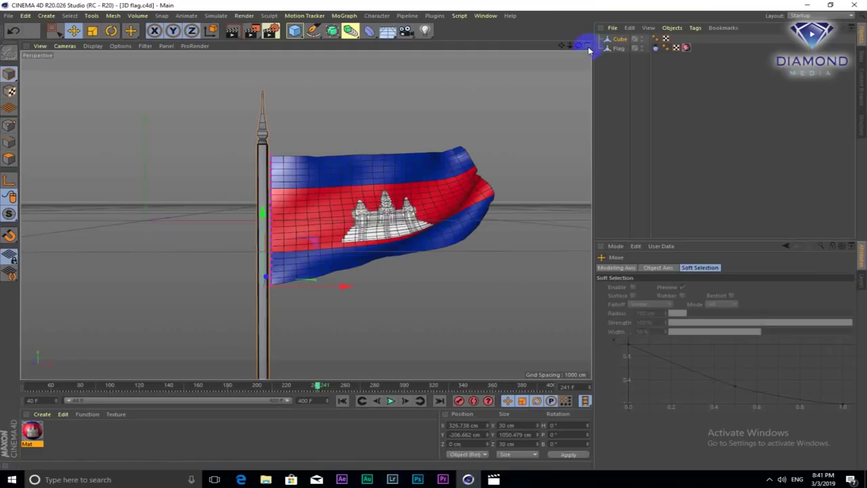
left_click(587, 47)
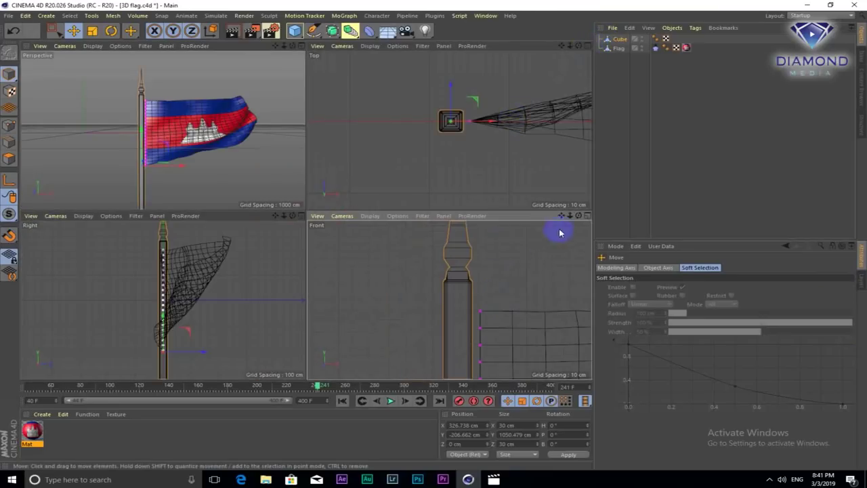
left_click(587, 215)
Choose the Bezier Spline Pen and place the rope's first point near the pole top
scroll(426, 281, "up", 1)
scroll(403, 251, "up", 3)
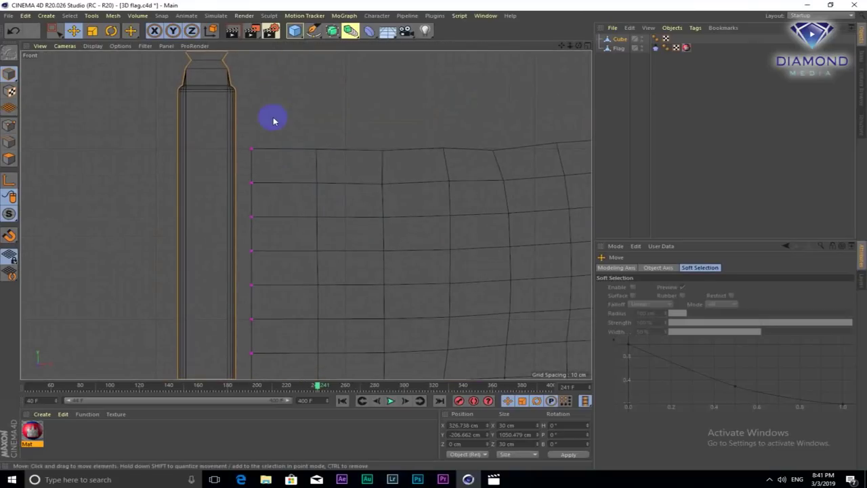
left_click(315, 38)
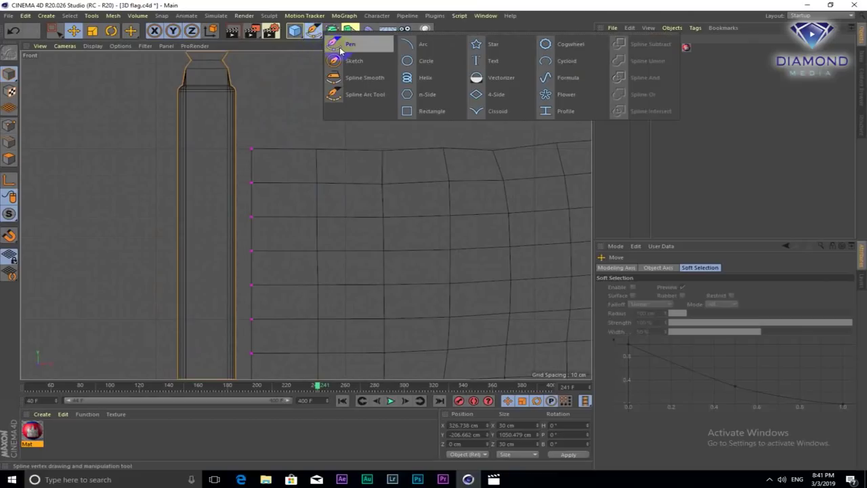
left_click(347, 46)
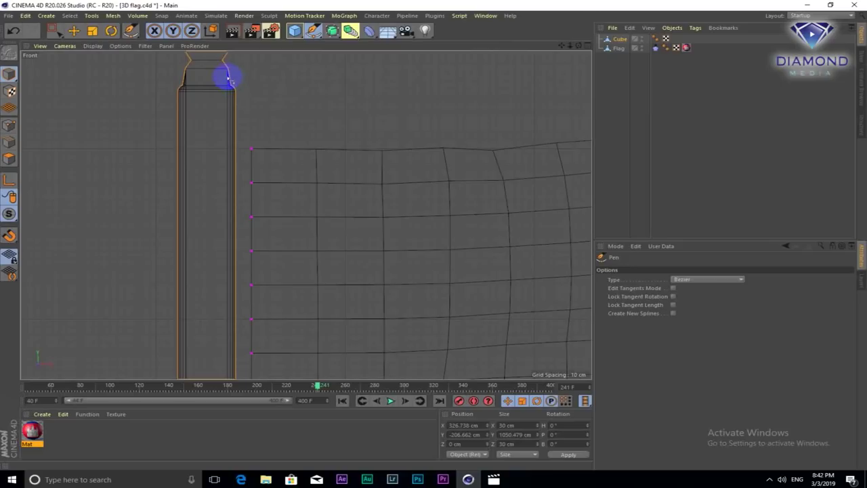
left_click(228, 78)
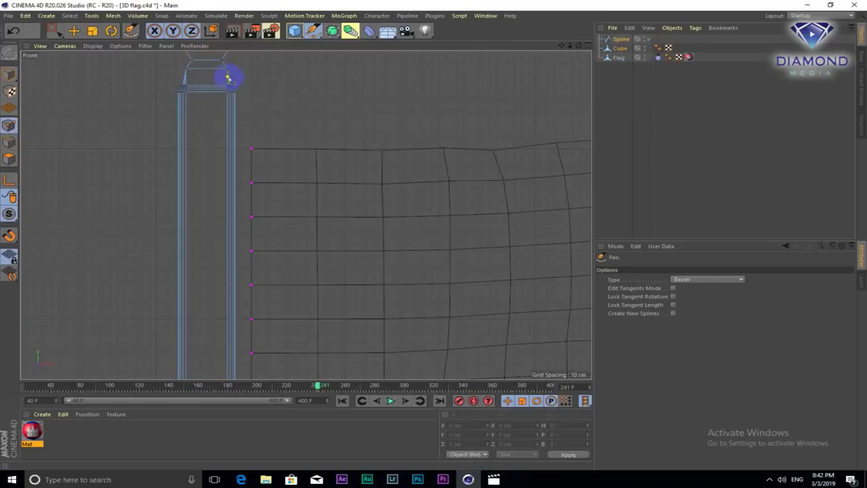
left_click(249, 140)
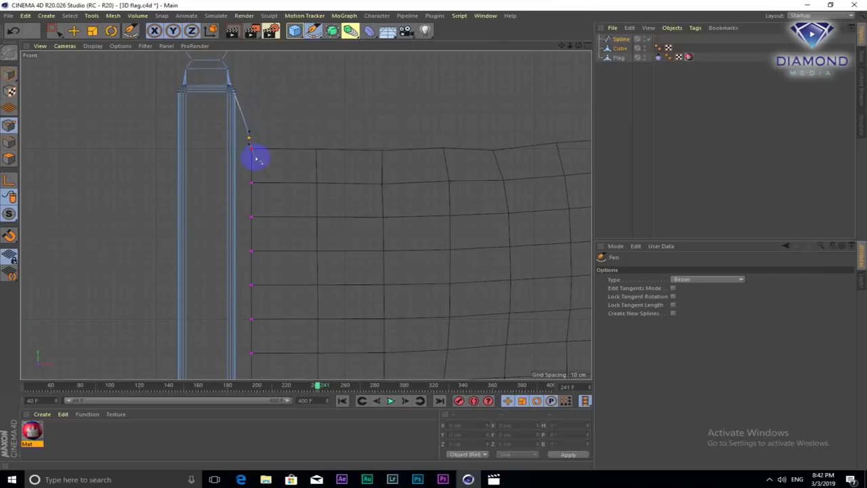
key("ctrl+z")
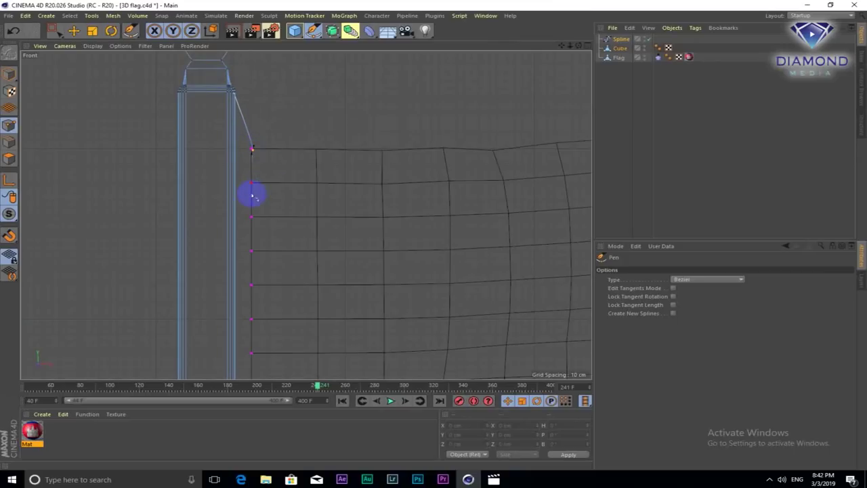
Run the rope down the flag's attached hoist edge
middle_click_drag(252, 193, 335, 66, "alt")
mouse_move(350, 327)
middle_mouse_down("alt")
mouse_move(355, 137)
mouse_move(344, 198)
middle_mouse_up("alt")
left_click(348, 302)
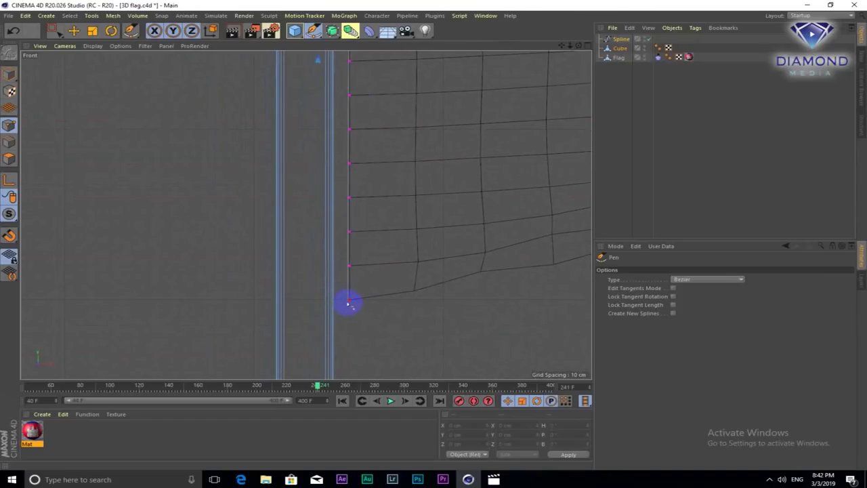
left_click_drag(324, 348, 308, 368)
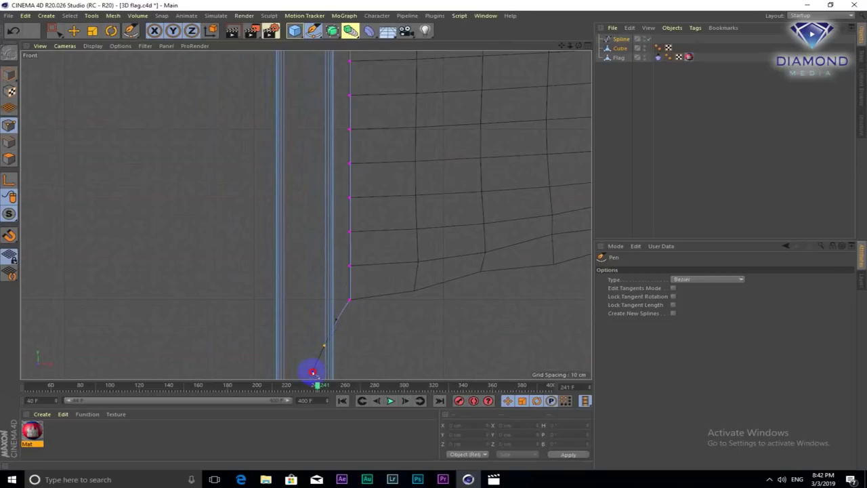
middle_click_drag(334, 352, 334, 204, "alt")
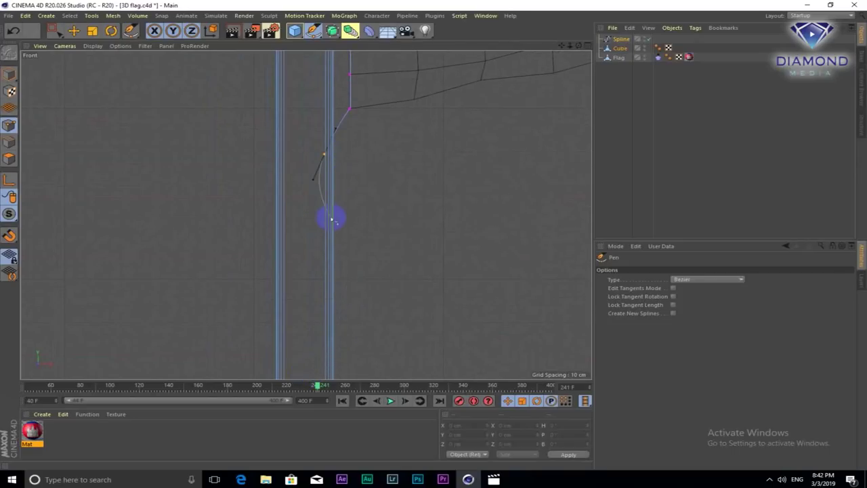
key("ctrl+z")
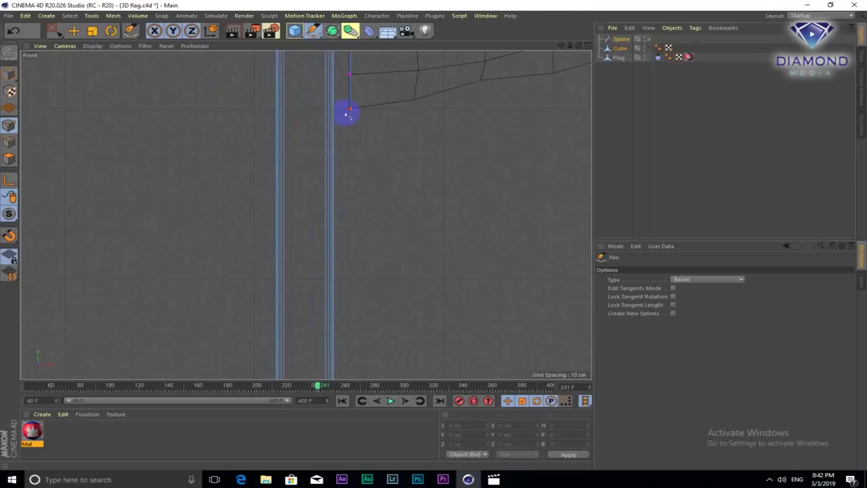
Curve the rope's end below the flag corner and pull it down along the pole
middle_click_drag(409, 118, 389, 285, "alt")
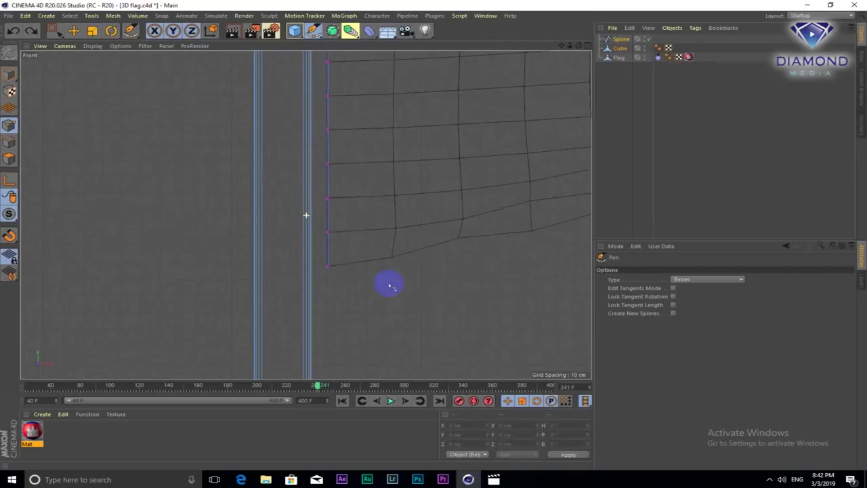
left_click_drag(302, 322, 305, 340)
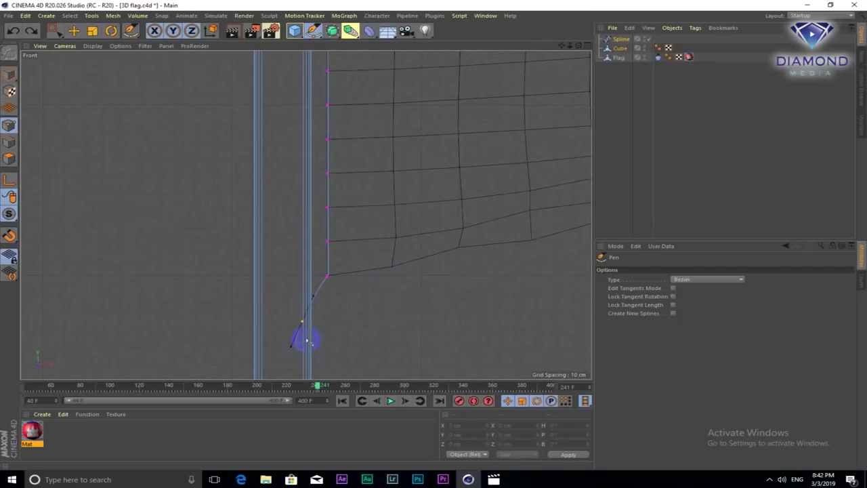
middle_click_drag(306, 341, 315, 162, "alt")
left_click_drag(303, 165, 318, 248)
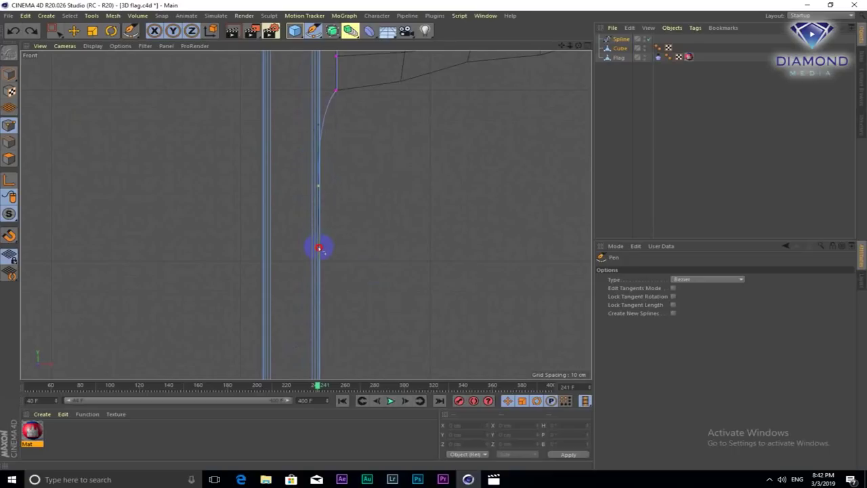
left_click_drag(319, 249, 318, 375)
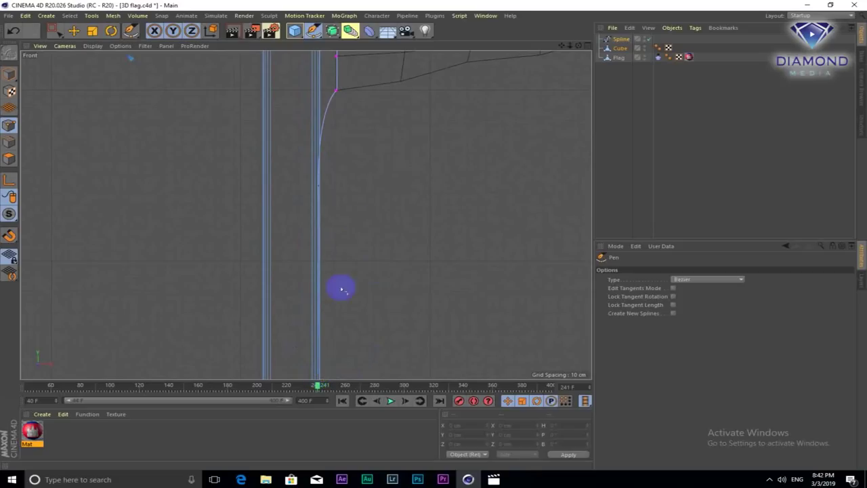
middle_click_drag(415, 117, 383, 248, "alt")
mouse_move(400, 92)
middle_mouse_down("alt")
mouse_move(400, 168)
mouse_move(367, 205)
mouse_move(354, 281)
mouse_move(338, 246)
mouse_move(346, 182)
mouse_move(393, 121)
mouse_move(381, 155)
mouse_move(366, 160)
mouse_move(403, 145)
middle_mouse_up("alt")
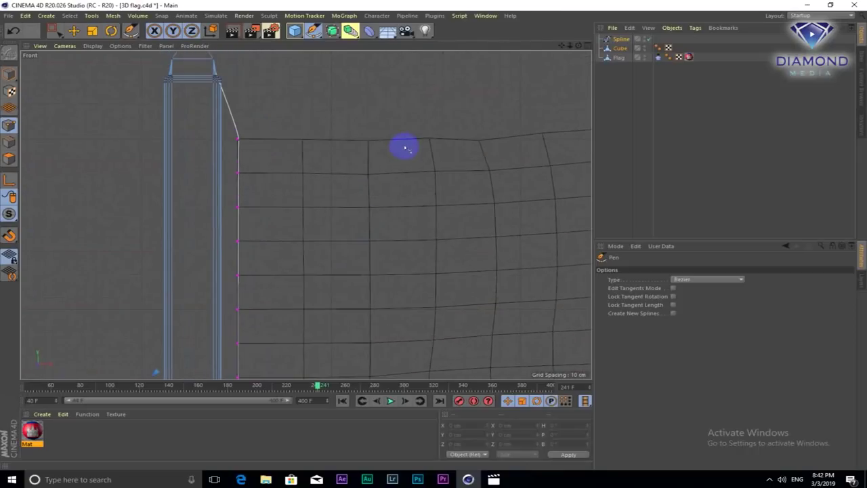
Render a preview of the flag, pole and rope, then return to the Move tool
left_click(233, 30)
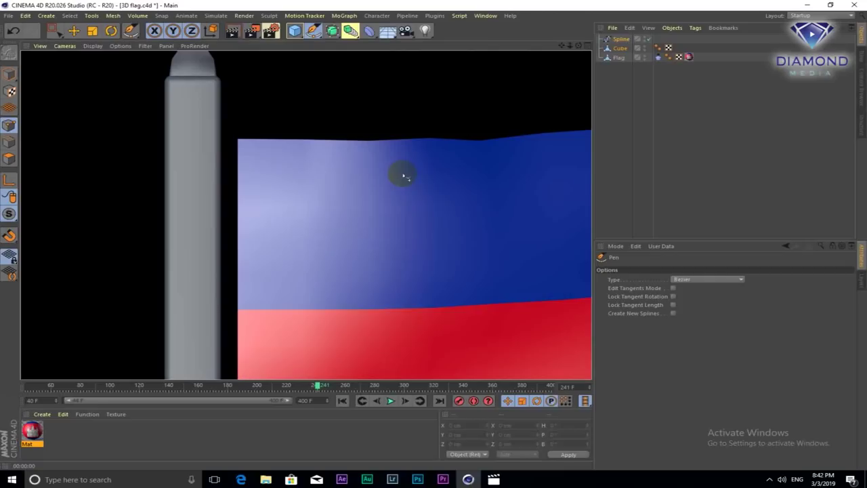
left_click(233, 31)
left_click(73, 31)
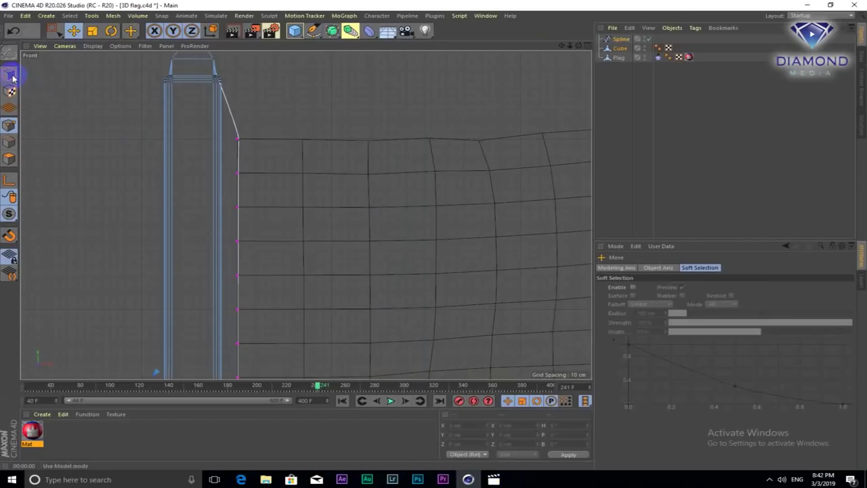
Select the pole, recentre the Front view, and add a Circle spline
left_click(399, 161)
scroll(393, 163, "down", 2)
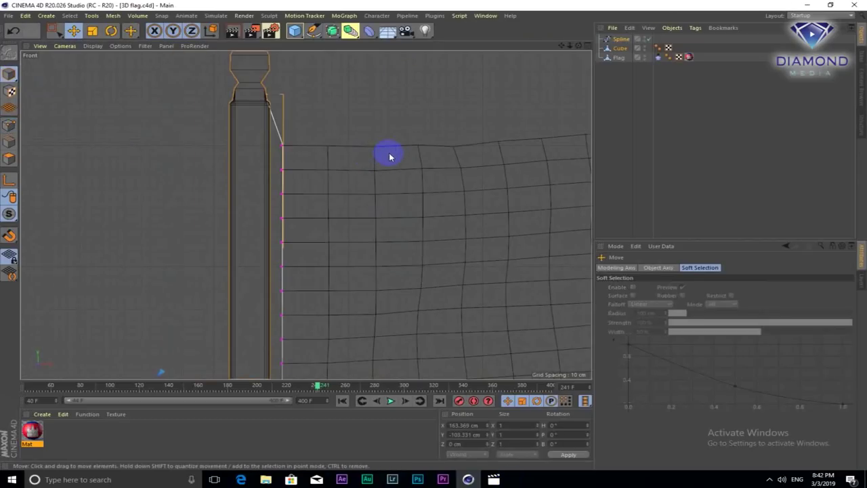
middle_click_drag(403, 166, 338, 187, "alt")
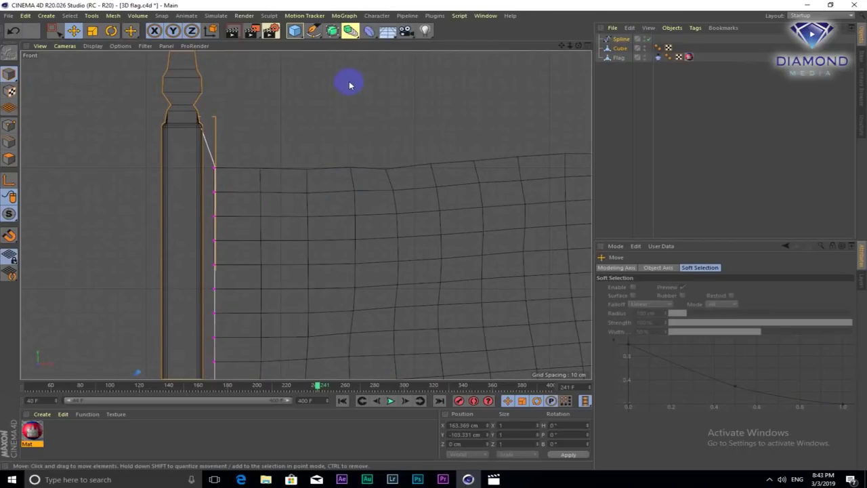
left_click(313, 34)
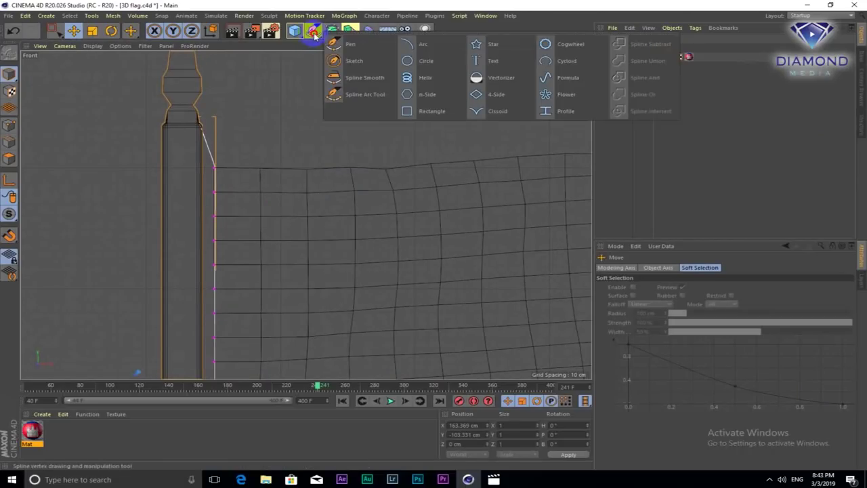
left_click(425, 63)
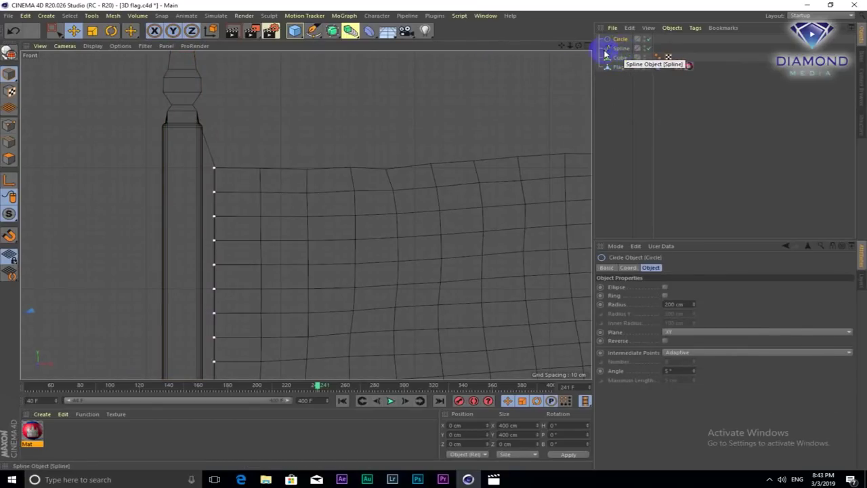
Add a Sweep generator to the scene
left_click(295, 32)
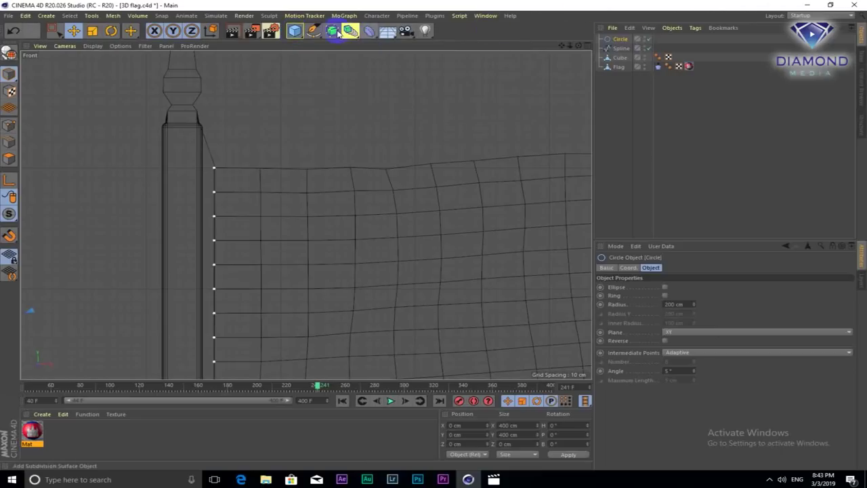
left_click(331, 31)
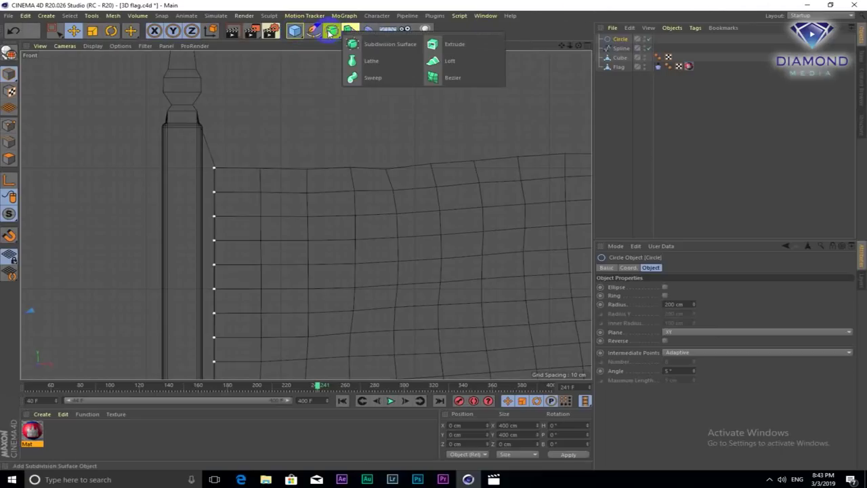
left_click(372, 79)
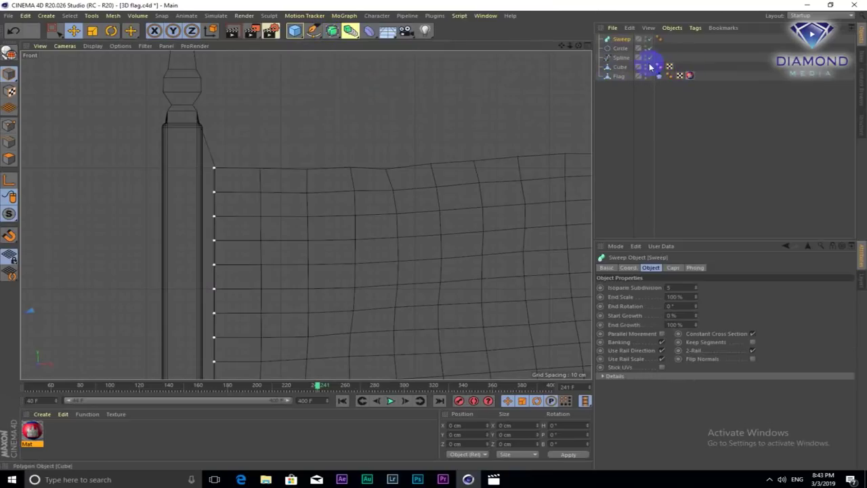
Nest the rope Spline and the Circle profile under the Sweep
left_click_drag(621, 60, 620, 40)
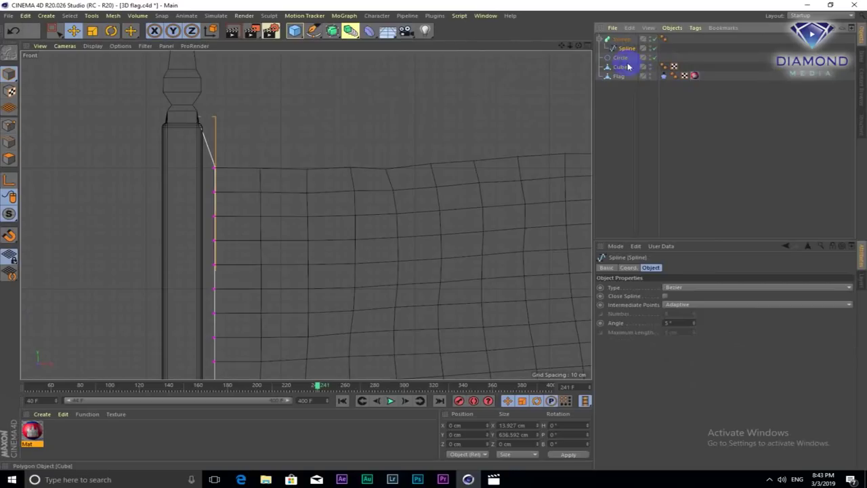
left_click(588, 46)
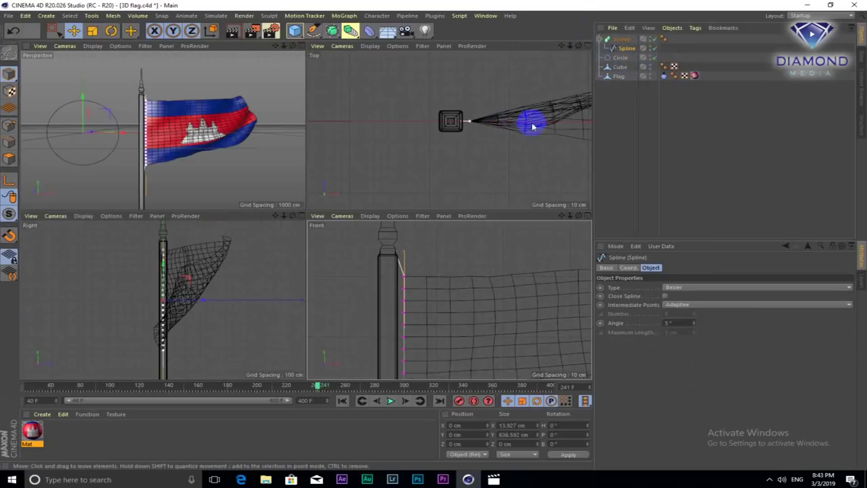
left_click_drag(622, 59, 620, 47)
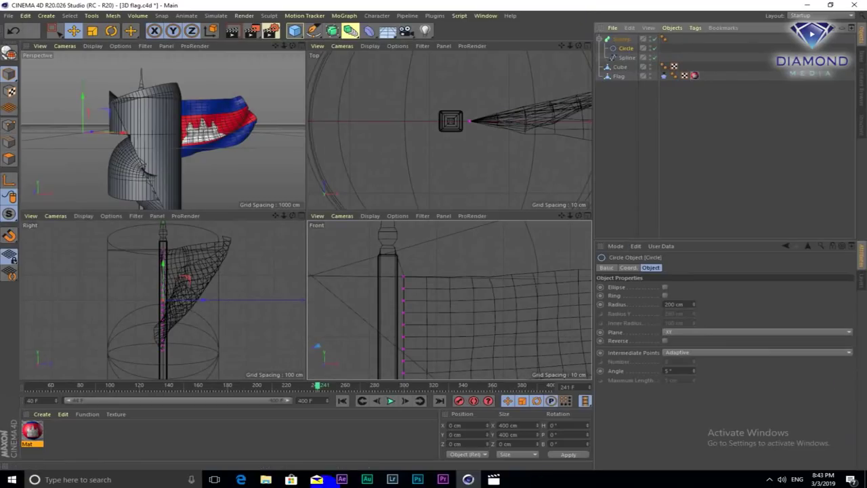
Set the Circle radius to 3 cm, then reduce it to 1 cm
double_click(674, 304)
type("3")
key("Return")
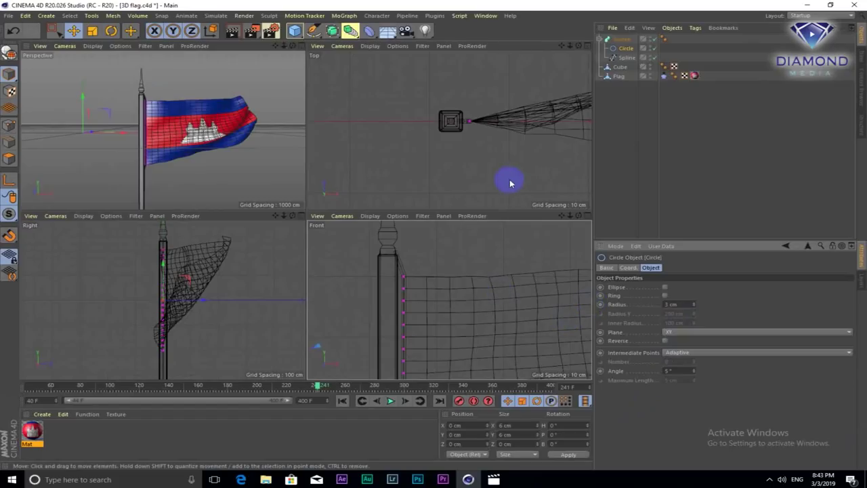
scroll(171, 132, "up", 2)
scroll(170, 133, "up", 3)
left_click_drag(171, 132, 166, 125, "alt")
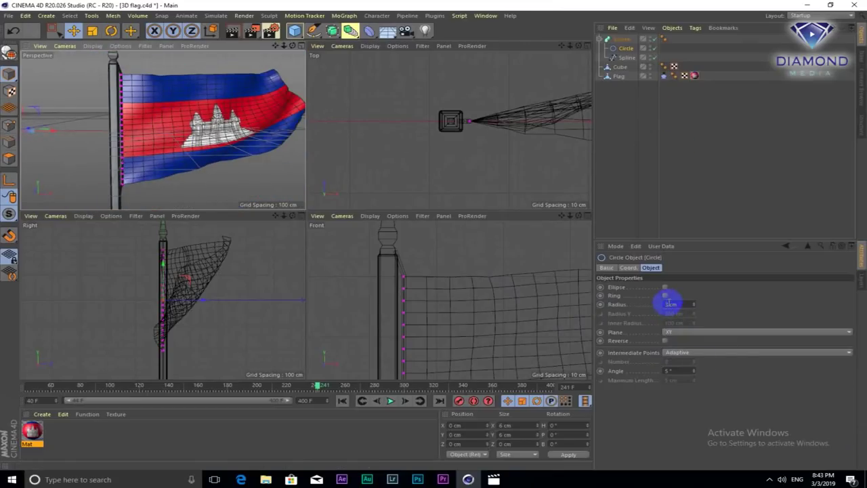
left_click(630, 306)
type("1")
key("Return")
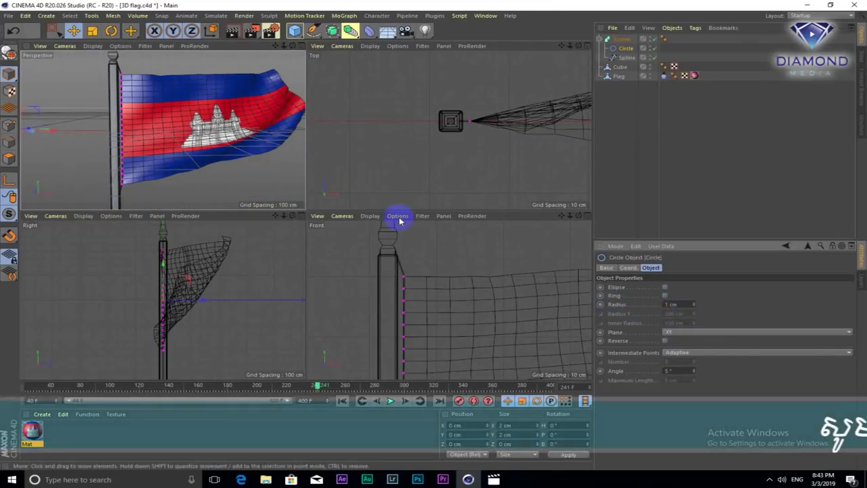
Render the view, maximise Perspective, and briefly play the flag simulation before orbiting out
left_click(232, 32)
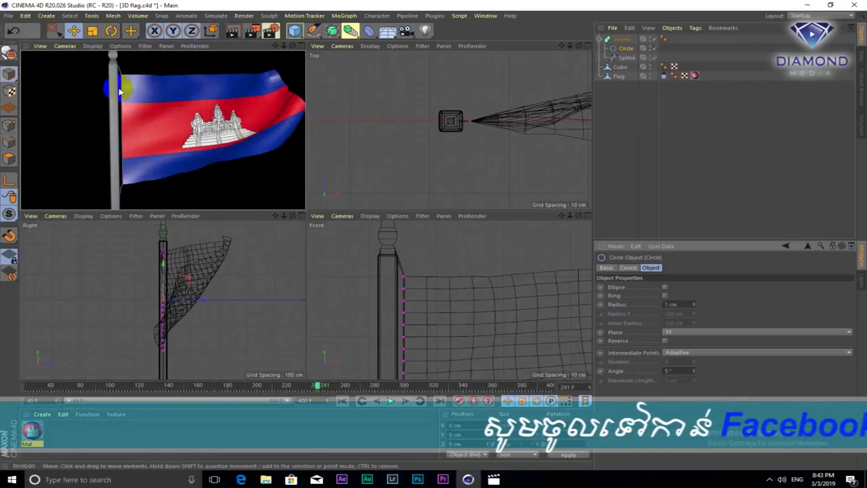
left_click(299, 47)
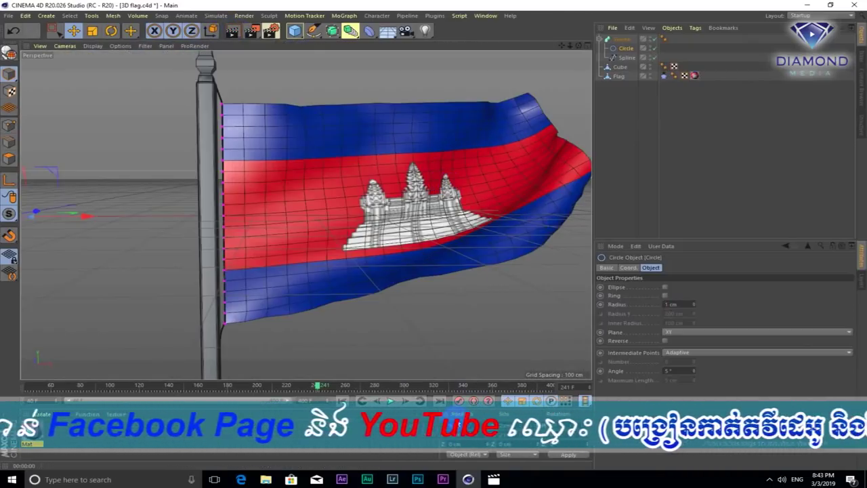
left_click(391, 401)
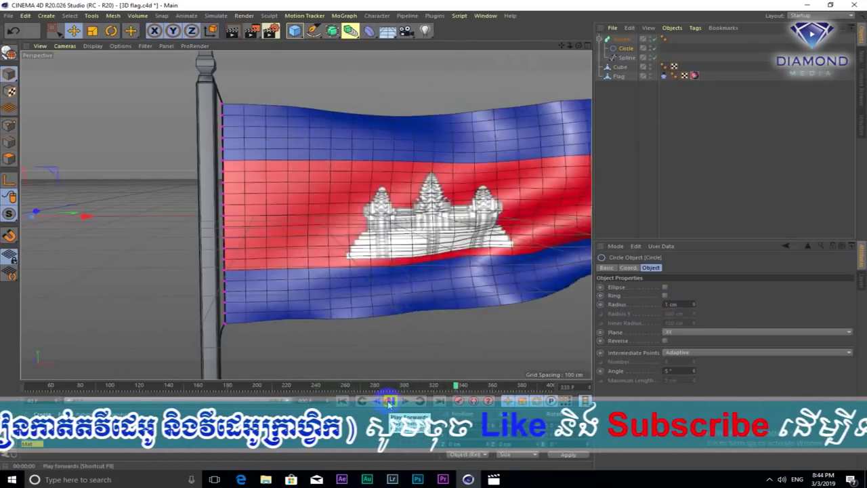
left_click(390, 401)
mouse_move(390, 245)
left_mouse_down("alt")
mouse_move(335, 236)
mouse_move(384, 248)
mouse_move(356, 260)
mouse_move(330, 261)
mouse_move(329, 253)
mouse_move(345, 248)
mouse_move(341, 268)
left_mouse_up("alt")
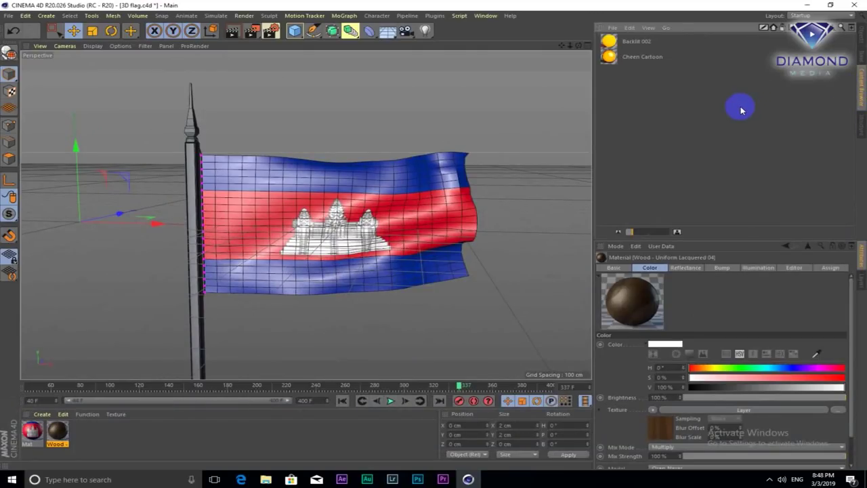
Browse the Content Browser's Wall and Medical material folders and return to the editor view
key("BackSpace")
left_click(635, 201)
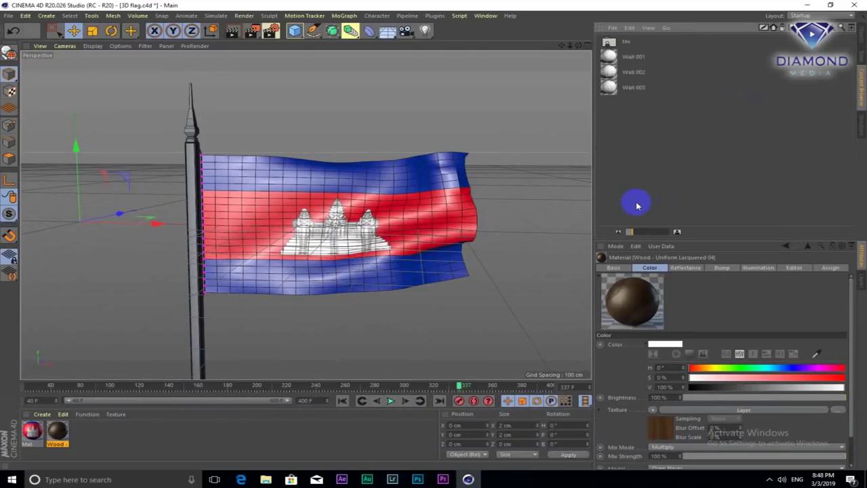
double_click(639, 127)
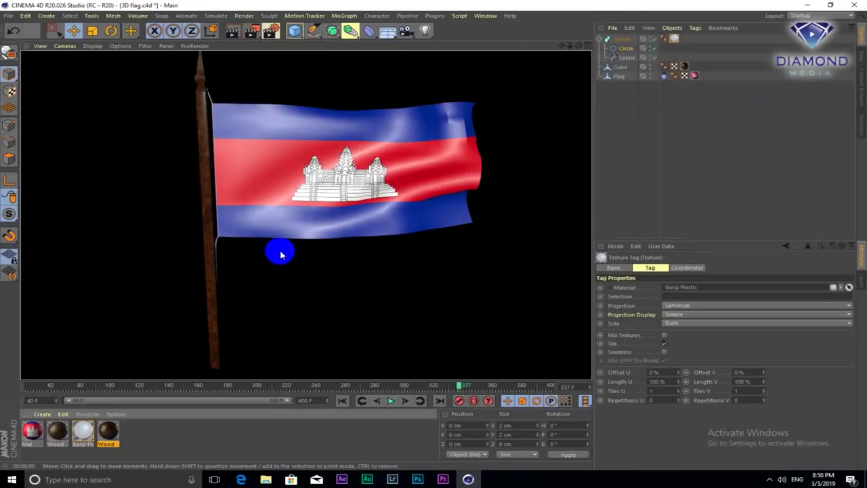
left_click(367, 216)
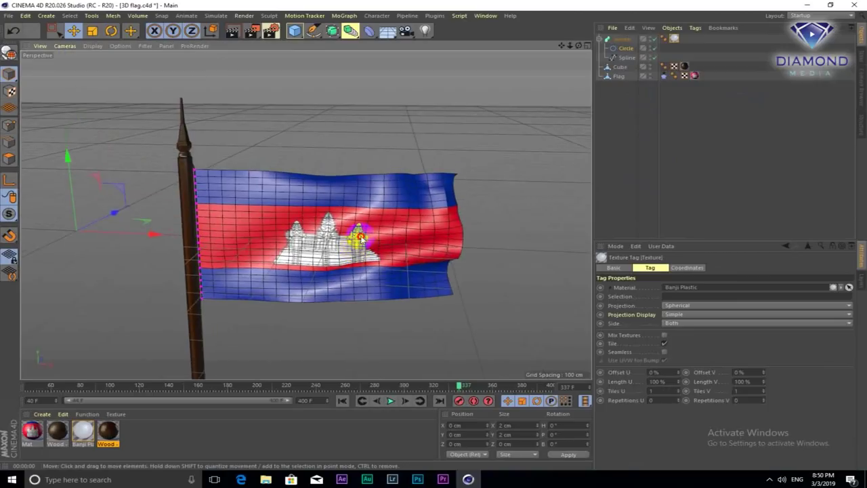
left_click_drag(367, 220, 360, 234, "alt")
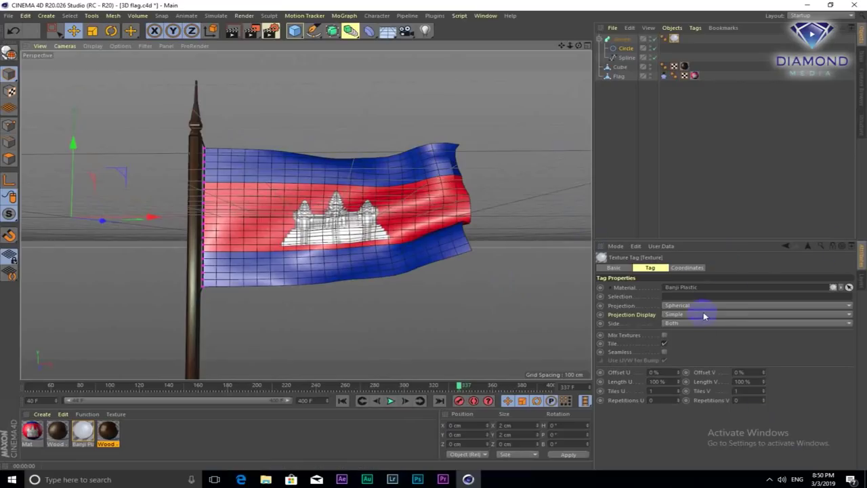
left_click(388, 32)
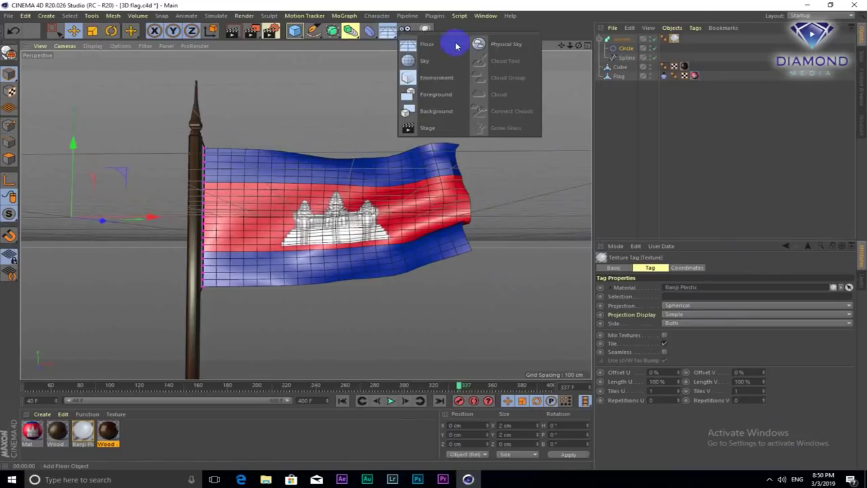
Add a Physical Sky and render the view with it
left_click(503, 48)
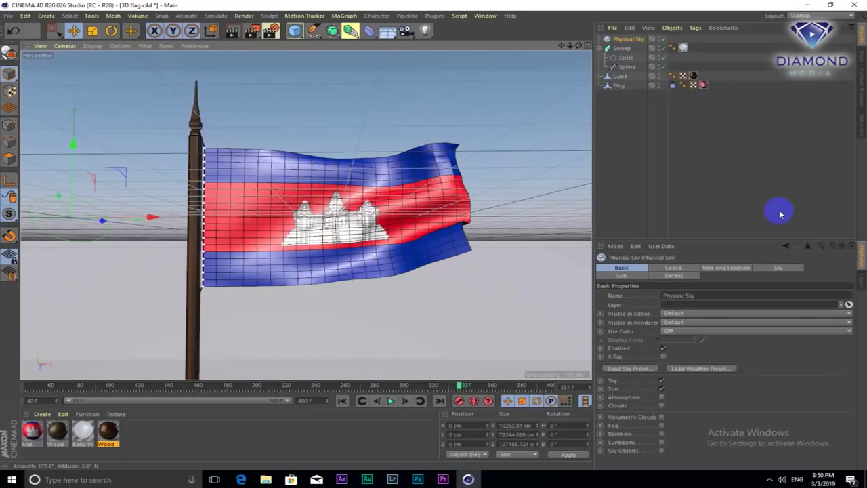
left_click(236, 36)
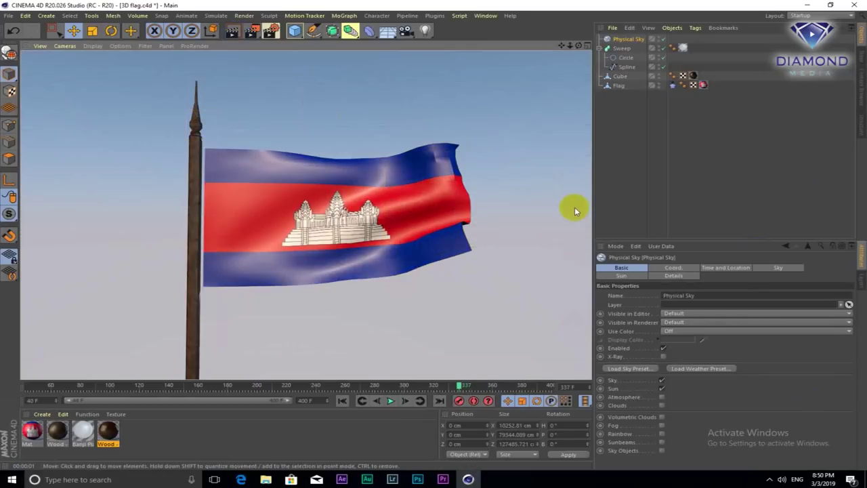
left_click(684, 373)
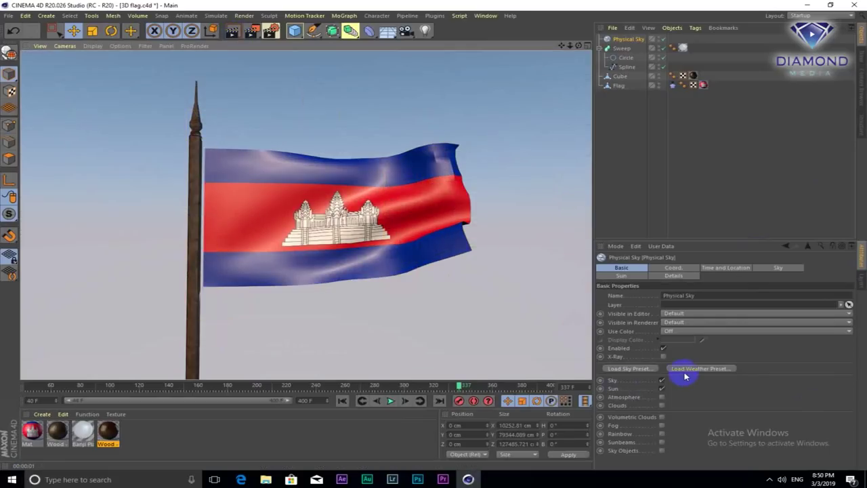
Set the sky's Time and Location month to April and re-render
left_click(773, 267)
left_click(723, 268)
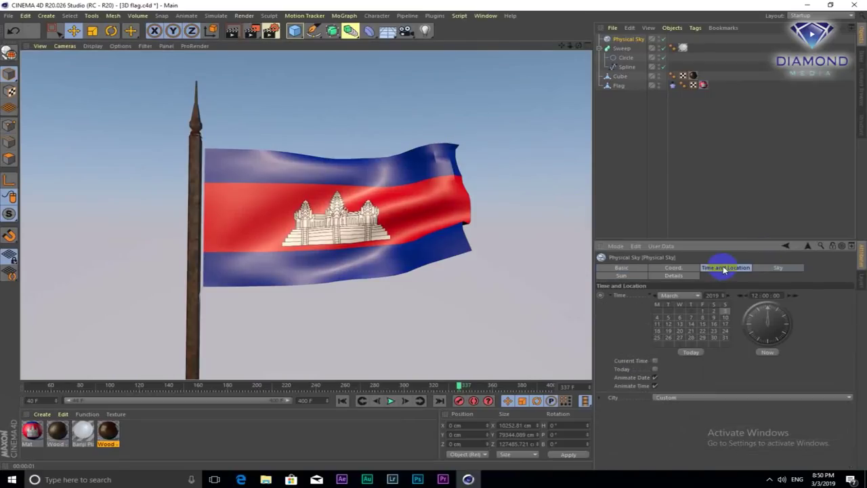
left_click(691, 296)
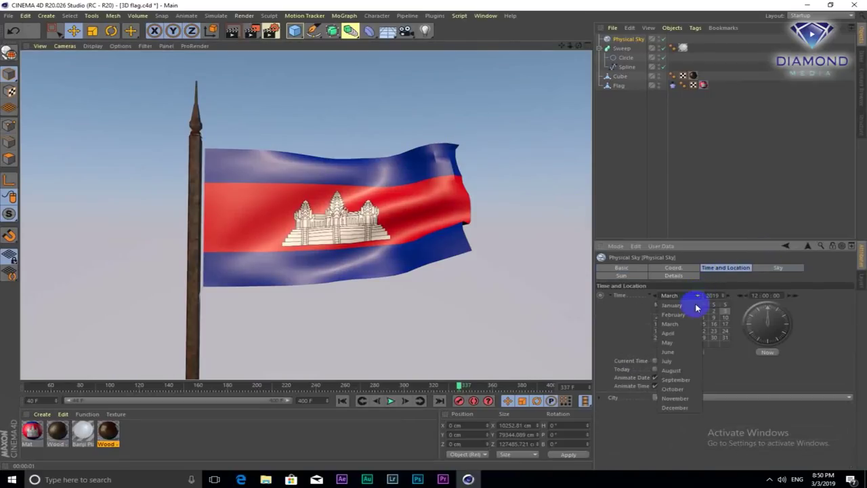
left_click(673, 335)
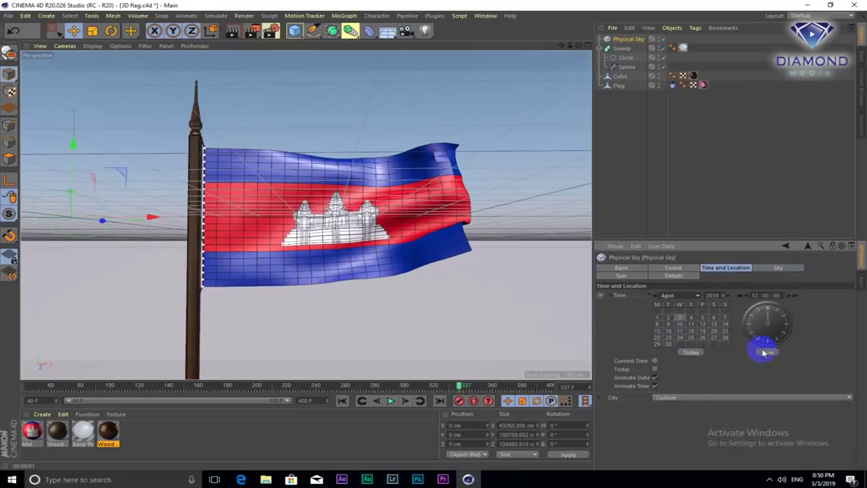
left_click(231, 32)
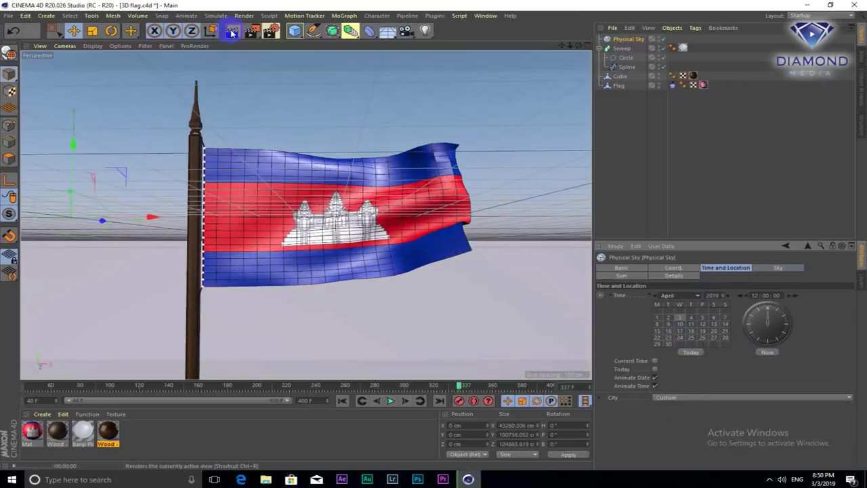